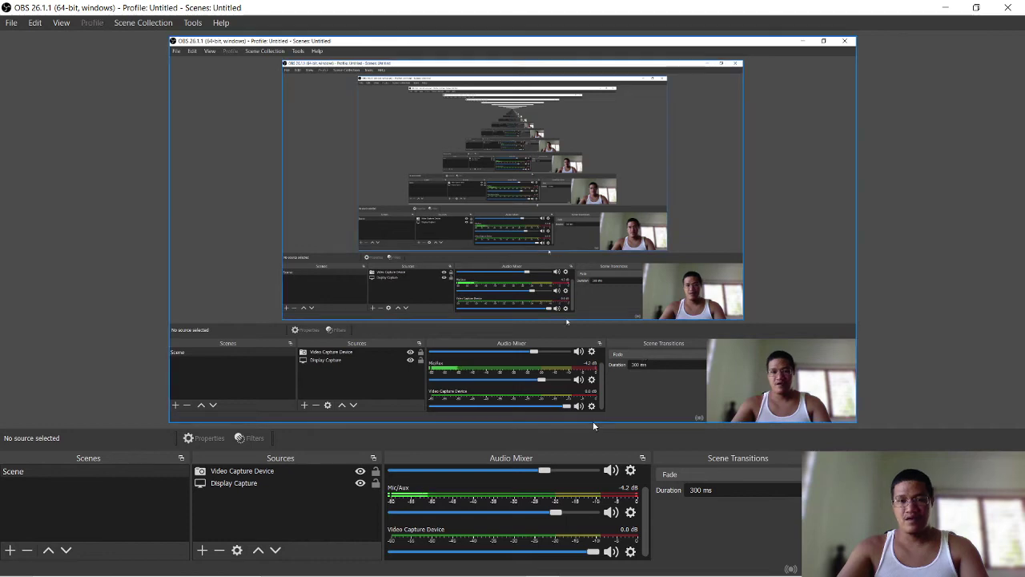
Clear the desktop by minimizing the OBS window and exiting the League of Legends client.
{"action": "left_click", "coordinate": [947, 8]}
{"action": "left_click", "coordinate": [926, 61]}
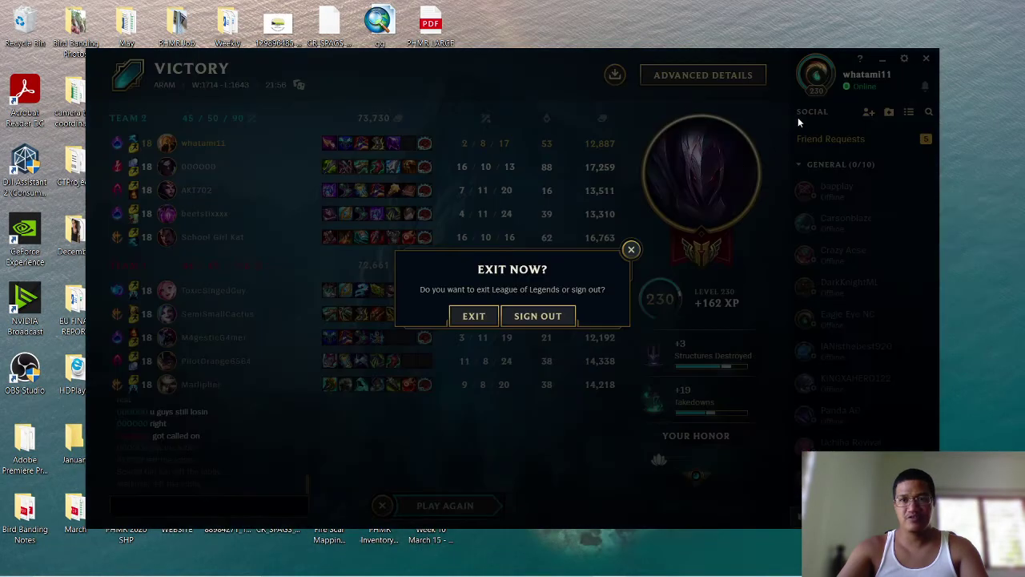
{"action": "left_click", "coordinate": [472, 316]}
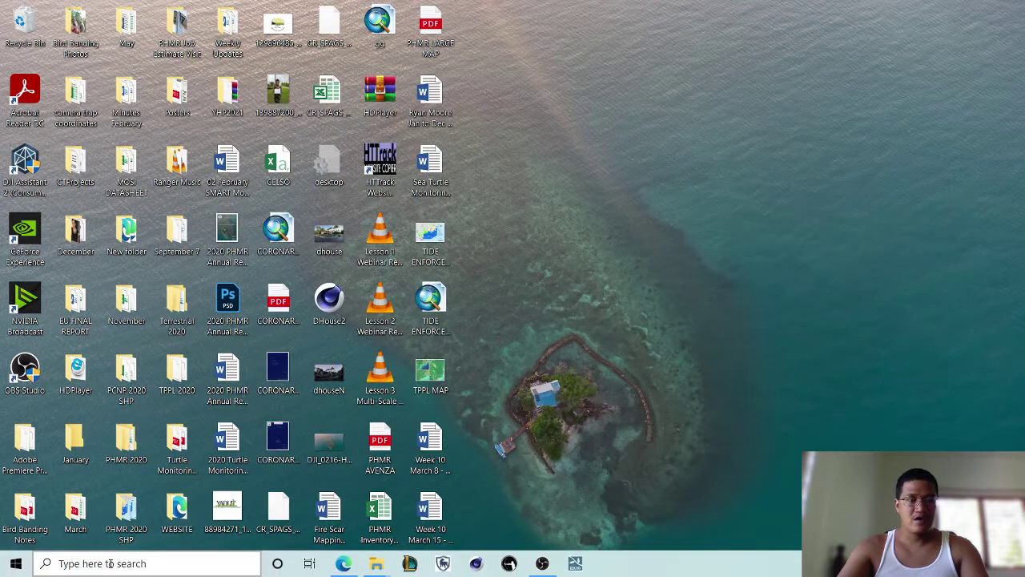
Launch ArcMap 10.8 with a blank untitled map, skipping the Getting Started dialog, and maximize its window.
{"action": "left_click", "coordinate": [6, 566]}
{"action": "type", "text": "ar"}
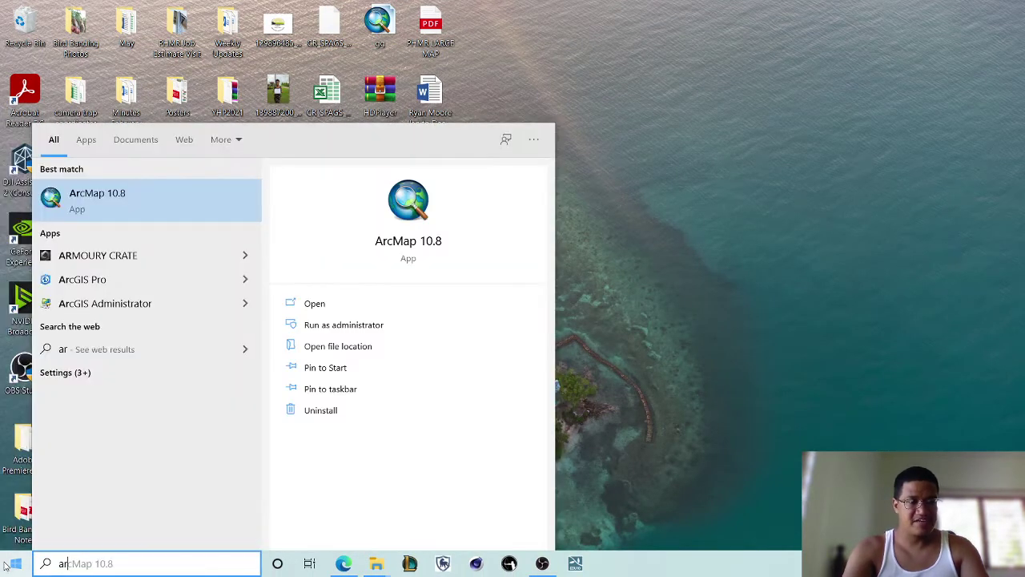
{"action": "key", "text": "Return"}
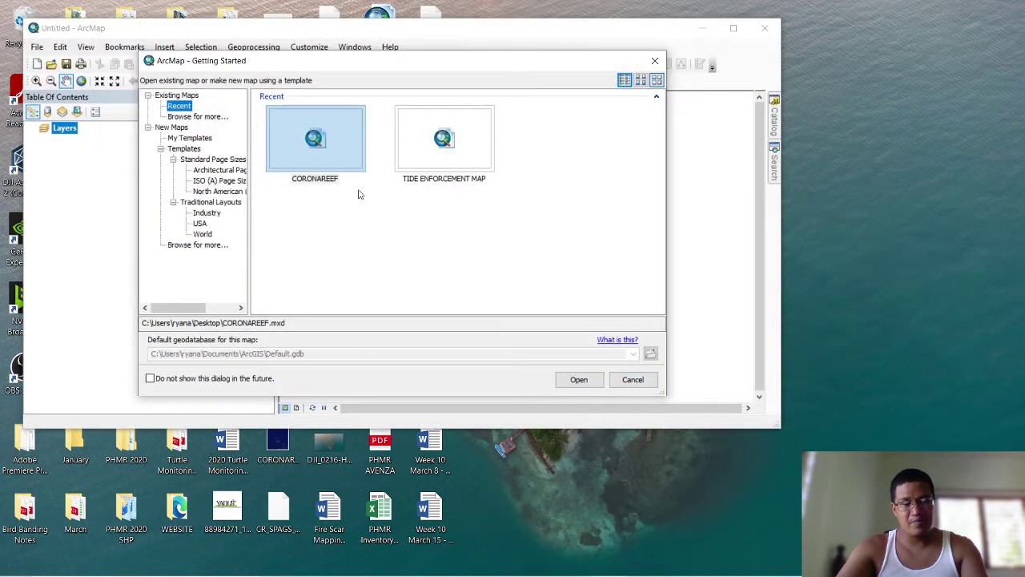
{"action": "left_click", "coordinate": [628, 380]}
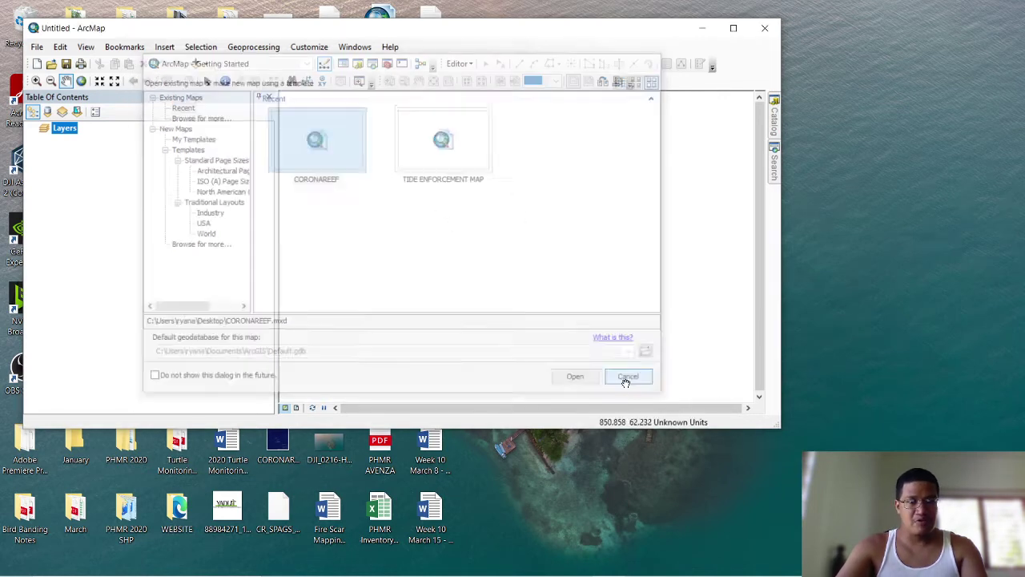
{"action": "left_click", "coordinate": [733, 28]}
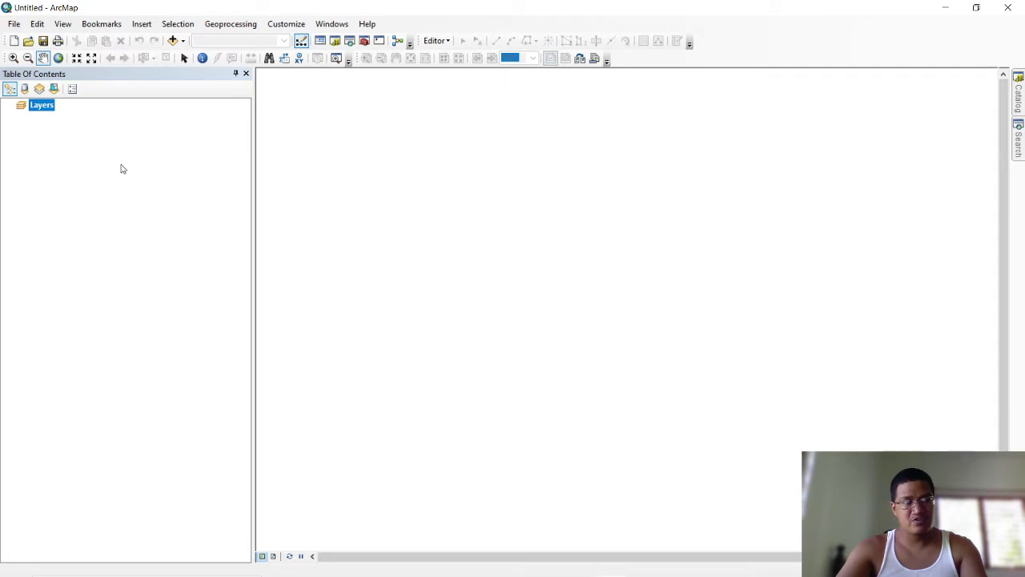
Look at the shared Google Drive folder in Edge and the local Downloads folder in File Explorer, and return to ArcMap.
{"action": "mouse_move", "coordinate": [378, 566]}
{"action": "left_click", "coordinate": [344, 564]}
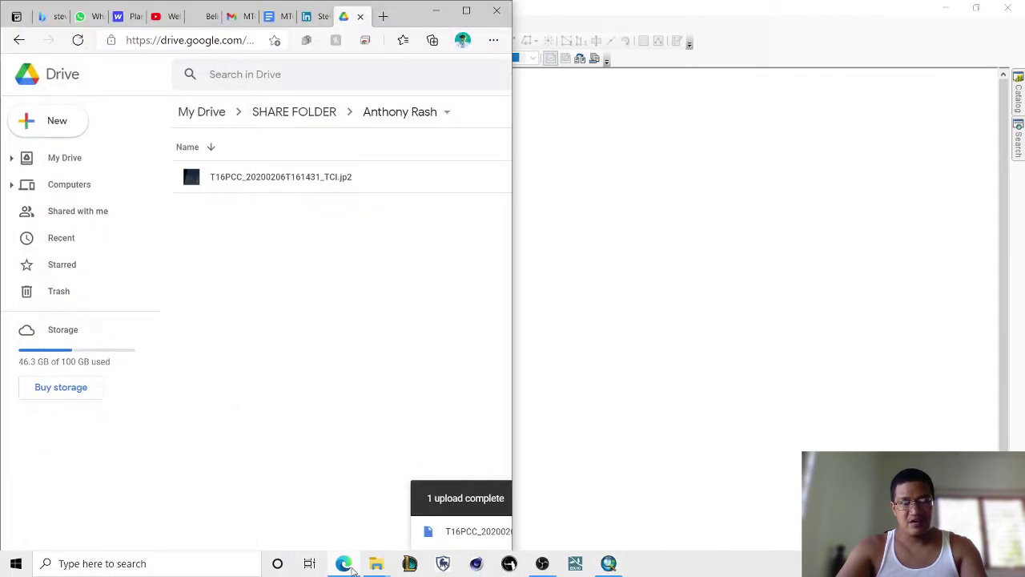
{"action": "left_click", "coordinate": [466, 10]}
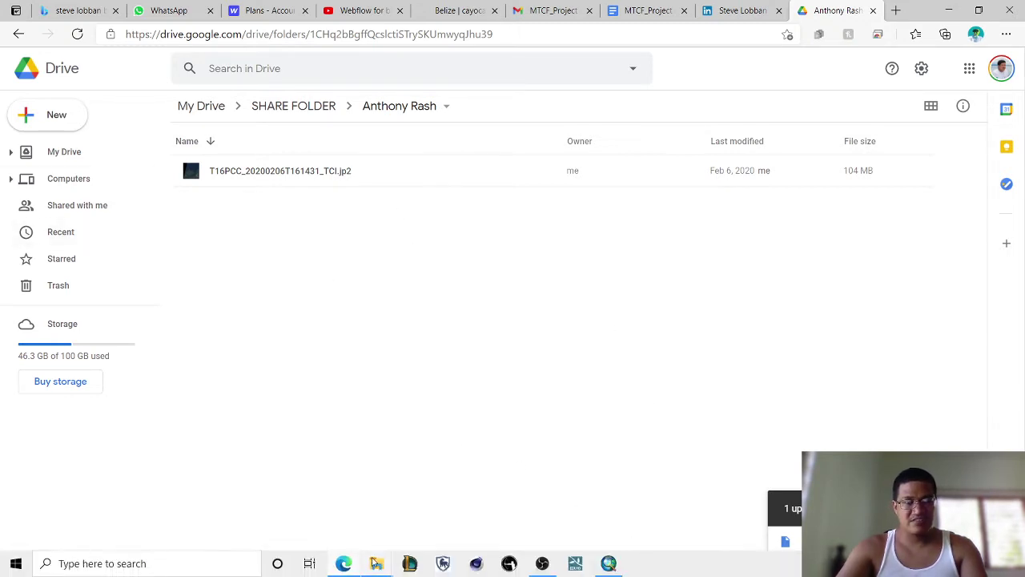
{"action": "mouse_move", "coordinate": [375, 564]}
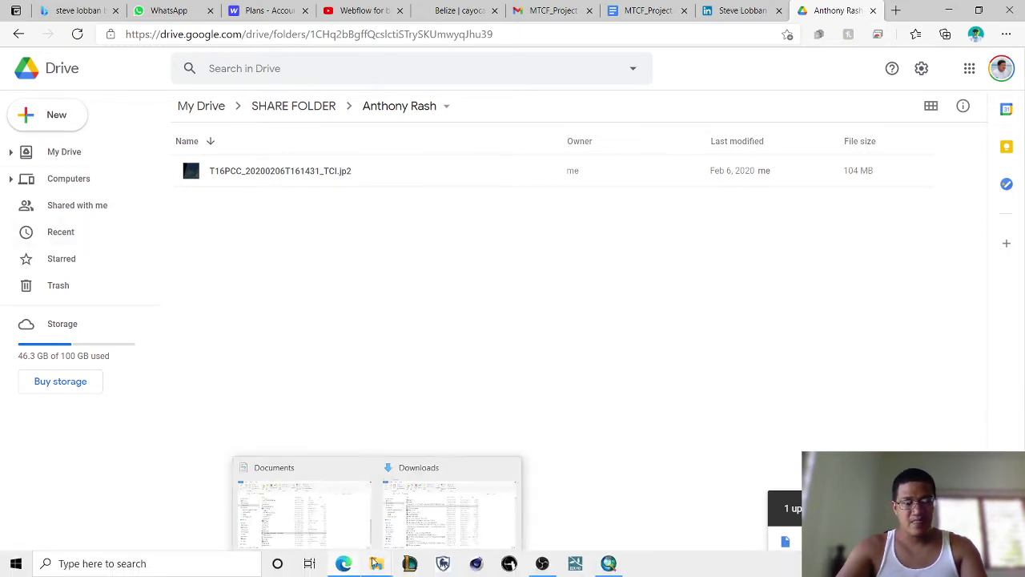
{"action": "left_click", "coordinate": [477, 519]}
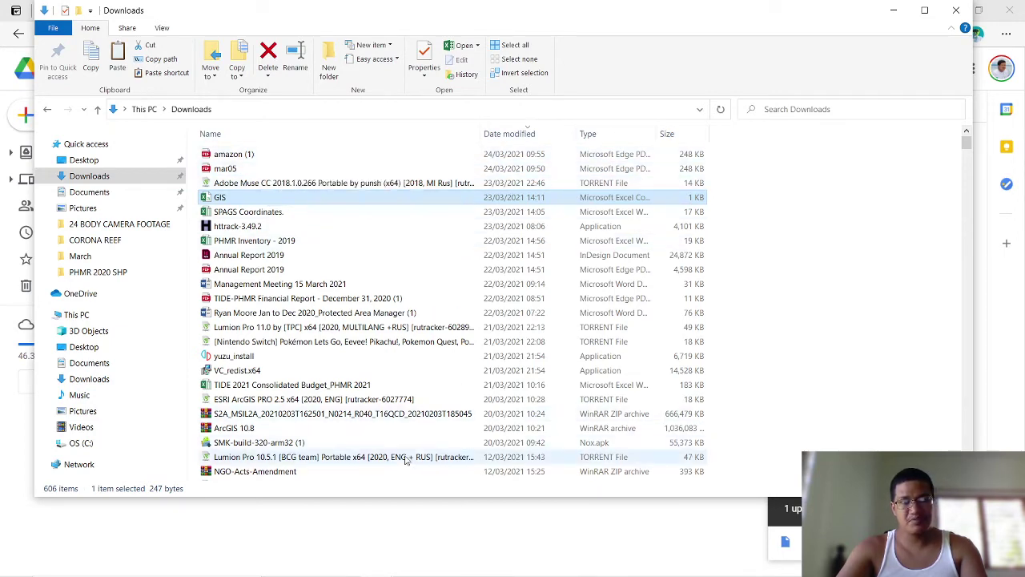
{"action": "left_click", "coordinate": [400, 531]}
{"action": "mouse_move", "coordinate": [576, 566]}
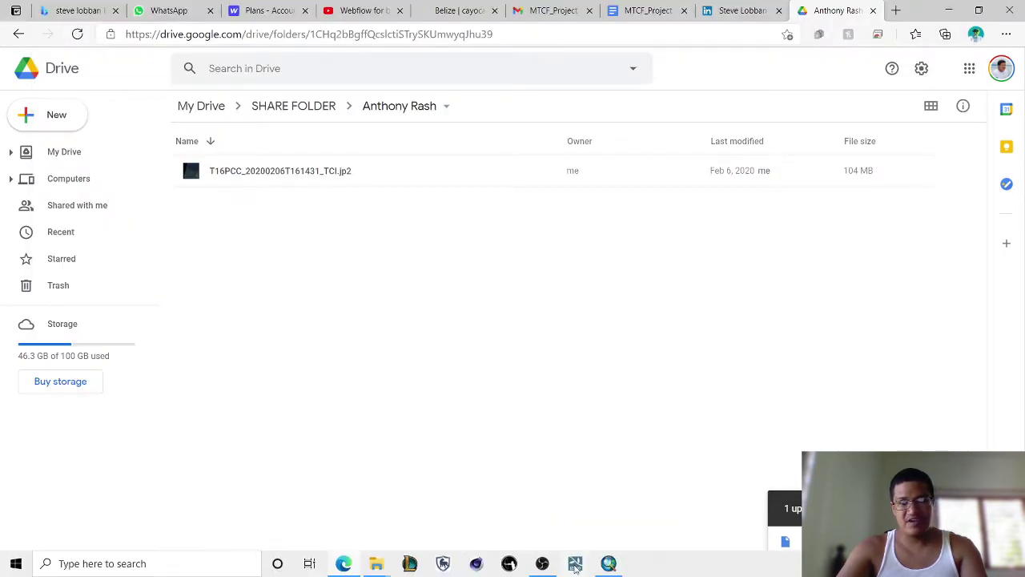
{"action": "mouse_move", "coordinate": [612, 566]}
{"action": "left_click", "coordinate": [607, 529]}
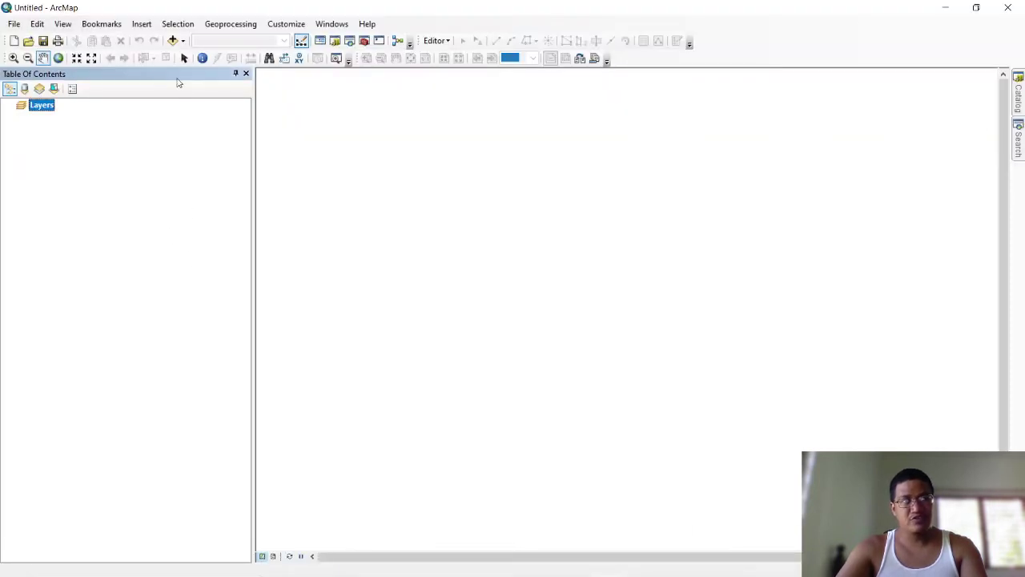
Start adding data and, under Folder Connections, connect to the Downloads folder of the user profile.
{"action": "left_click", "coordinate": [171, 41]}
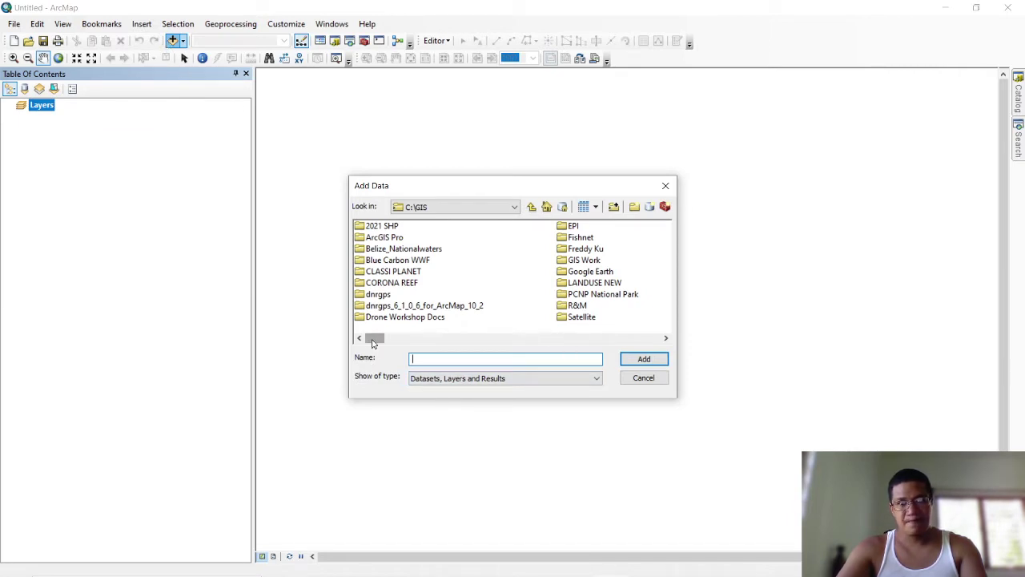
{"action": "left_click", "coordinate": [449, 207]}
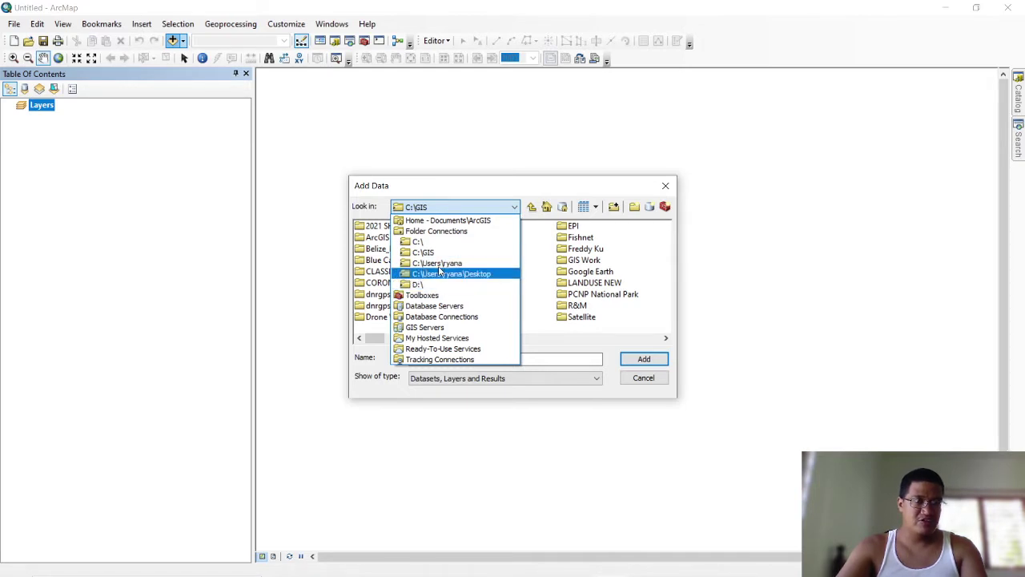
{"action": "left_click", "coordinate": [464, 231]}
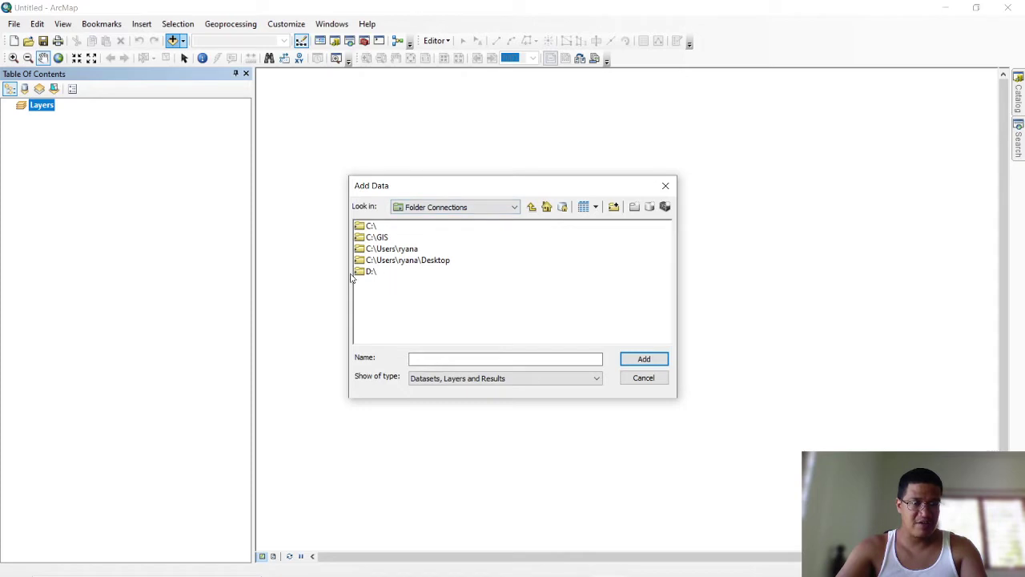
{"action": "left_click", "coordinate": [614, 207]}
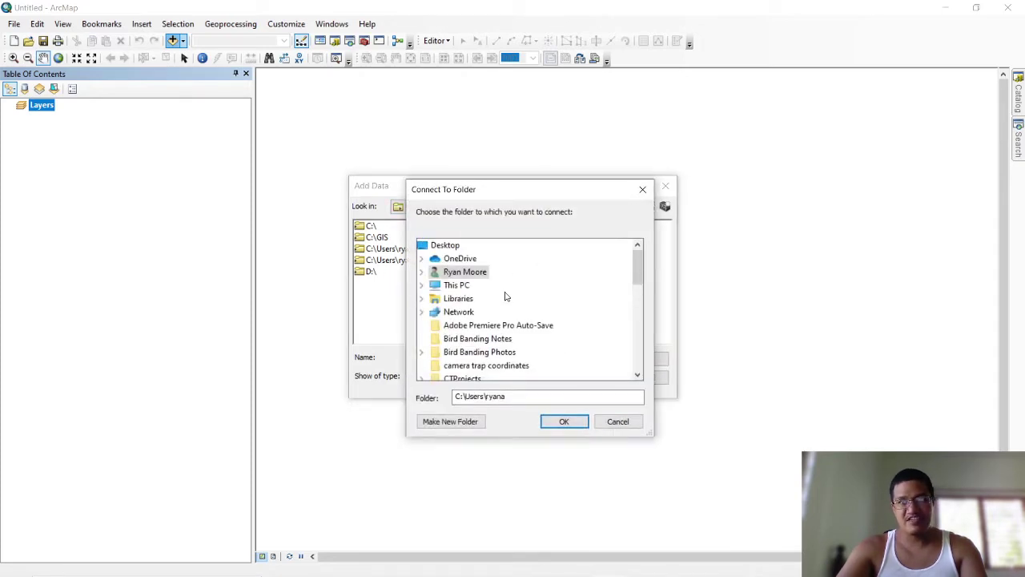
{"action": "double_click", "coordinate": [463, 272]}
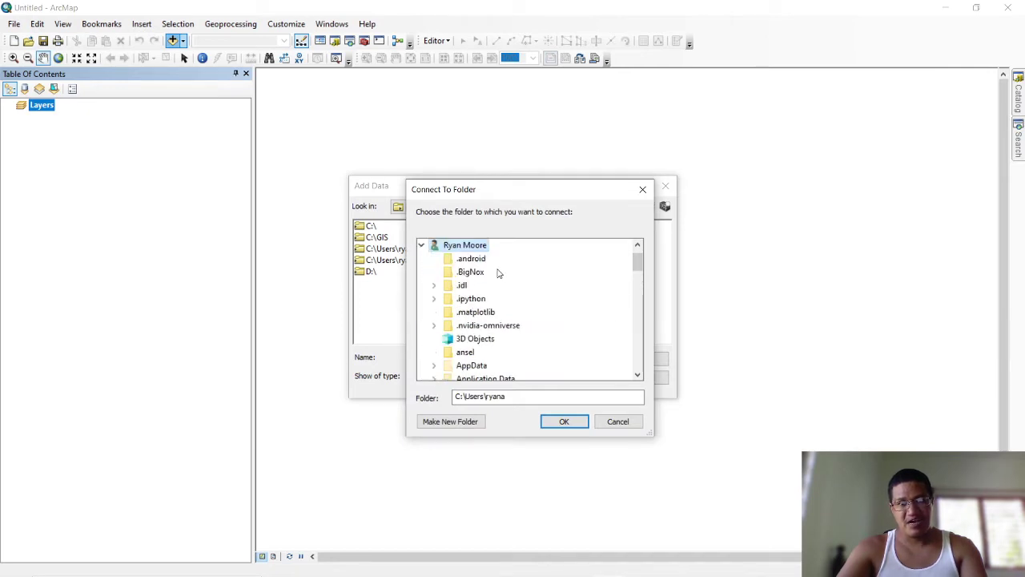
{"action": "left_click", "coordinate": [420, 246]}
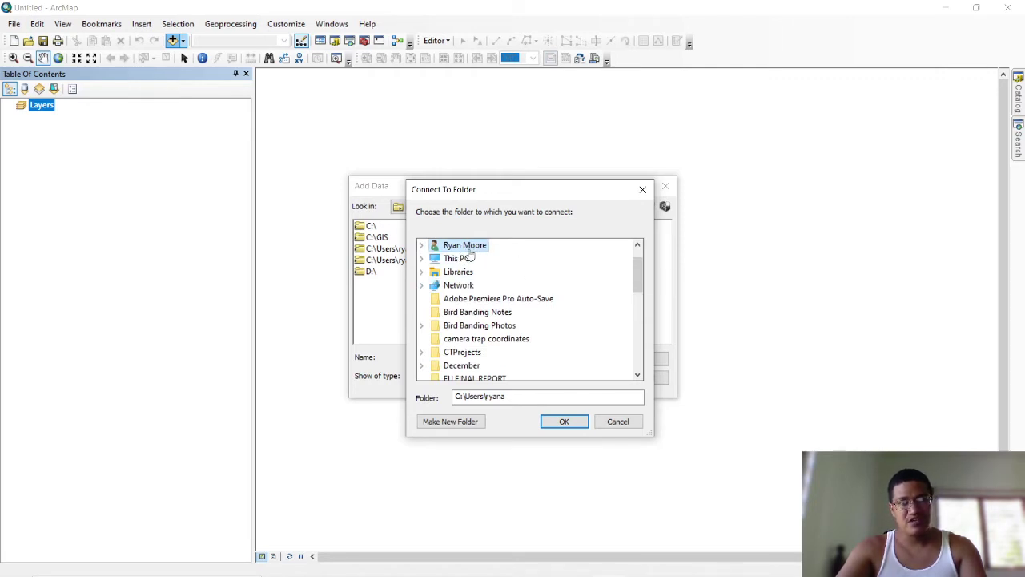
{"action": "left_click", "coordinate": [422, 249]}
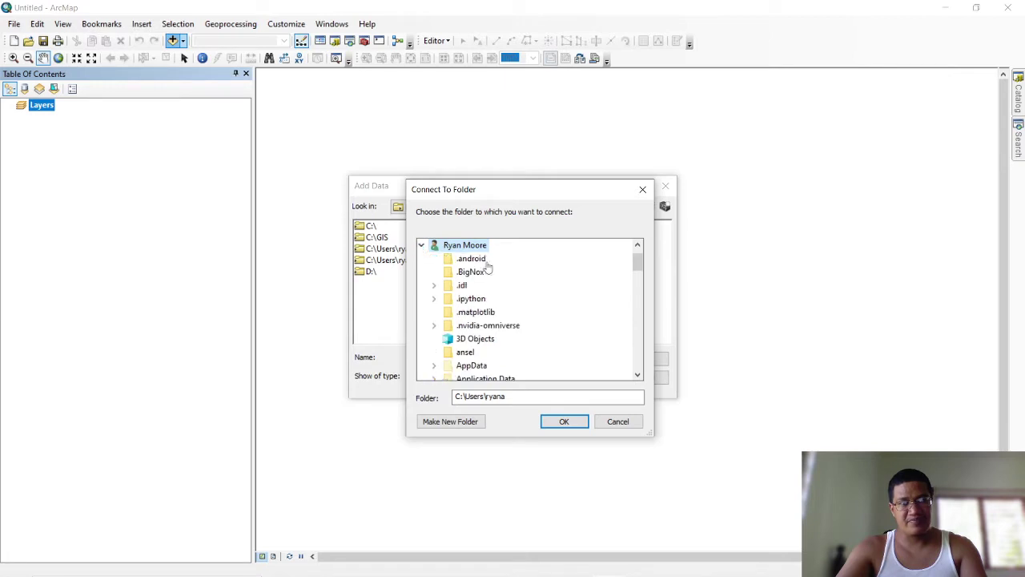
{"action": "scroll", "coordinate": [488, 334], "scroll_direction": "down", "scroll_amount": 3}
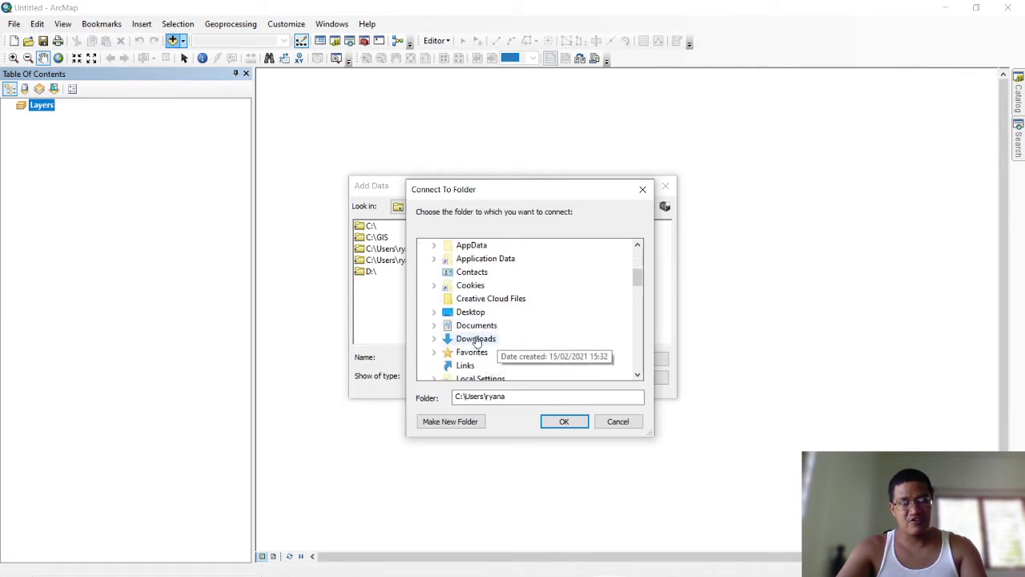
{"action": "left_click", "coordinate": [478, 343]}
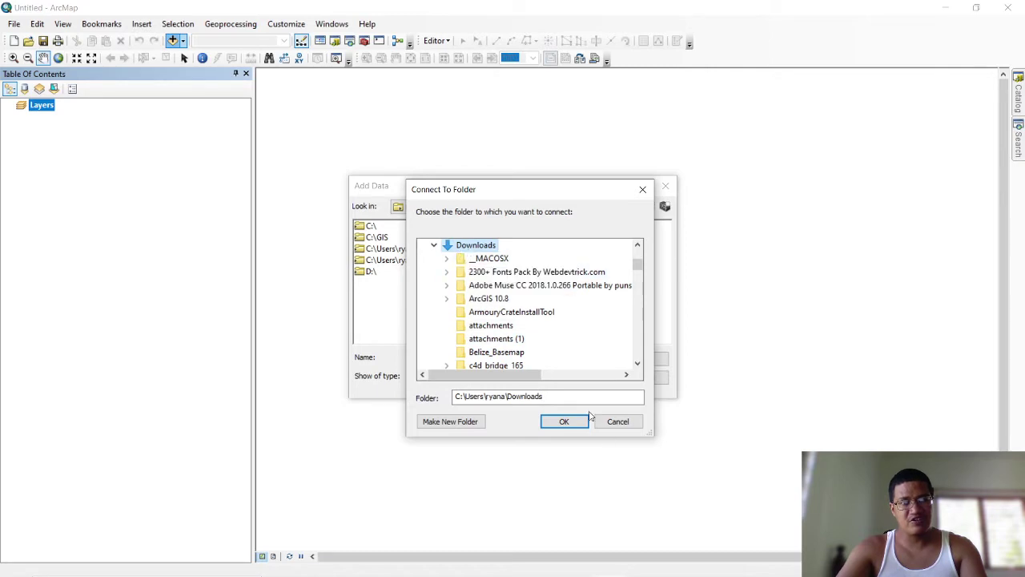
{"action": "left_click", "coordinate": [564, 421]}
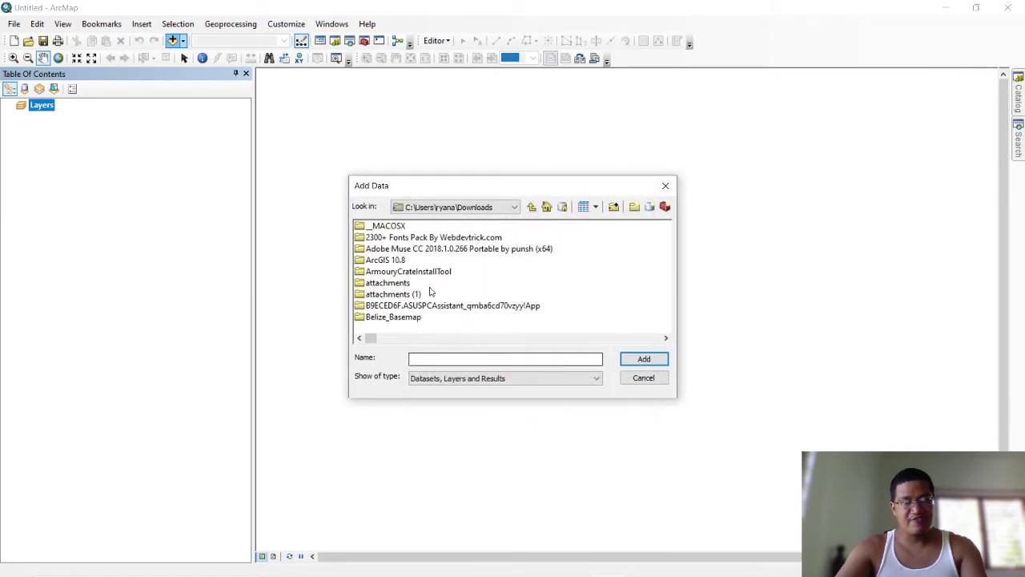
Open the new Downloads connection from Folder Connections and browse the datasets it contains.
{"action": "left_click", "coordinate": [485, 207]}
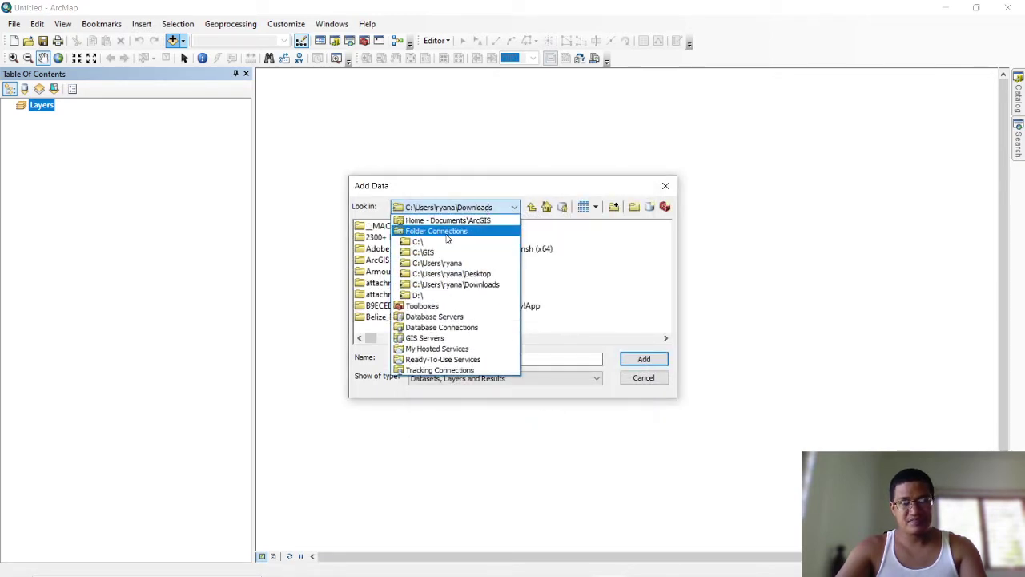
{"action": "left_click", "coordinate": [446, 232]}
{"action": "left_click", "coordinate": [433, 272]}
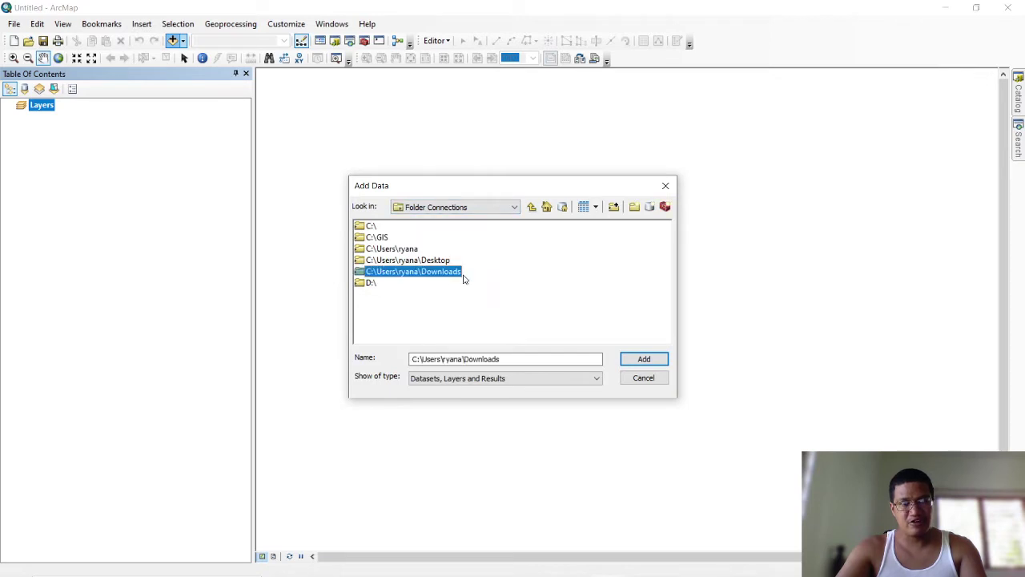
{"action": "double_click", "coordinate": [425, 273]}
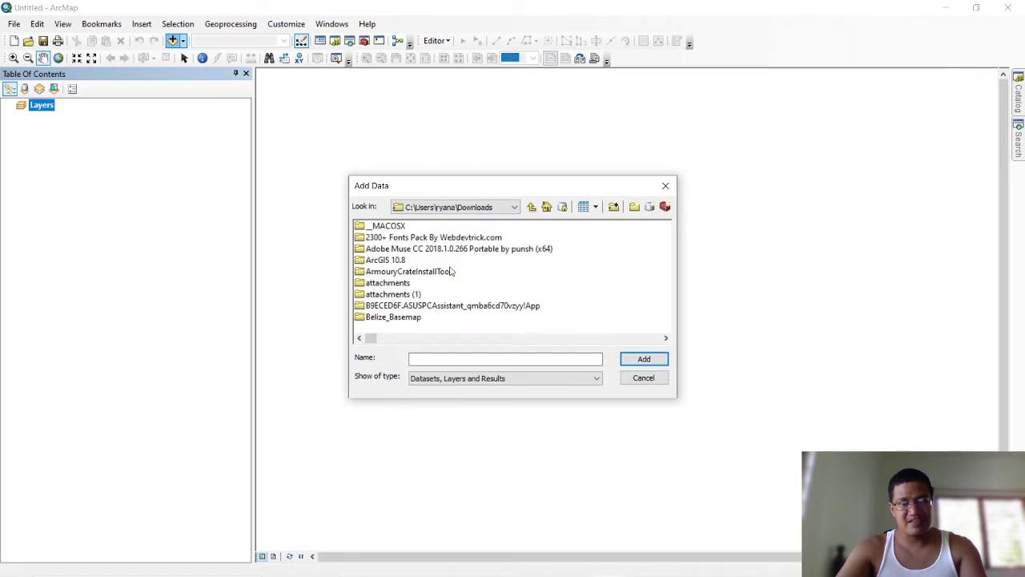
{"action": "scroll", "coordinate": [407, 250], "scroll_direction": "down", "scroll_amount": 10}
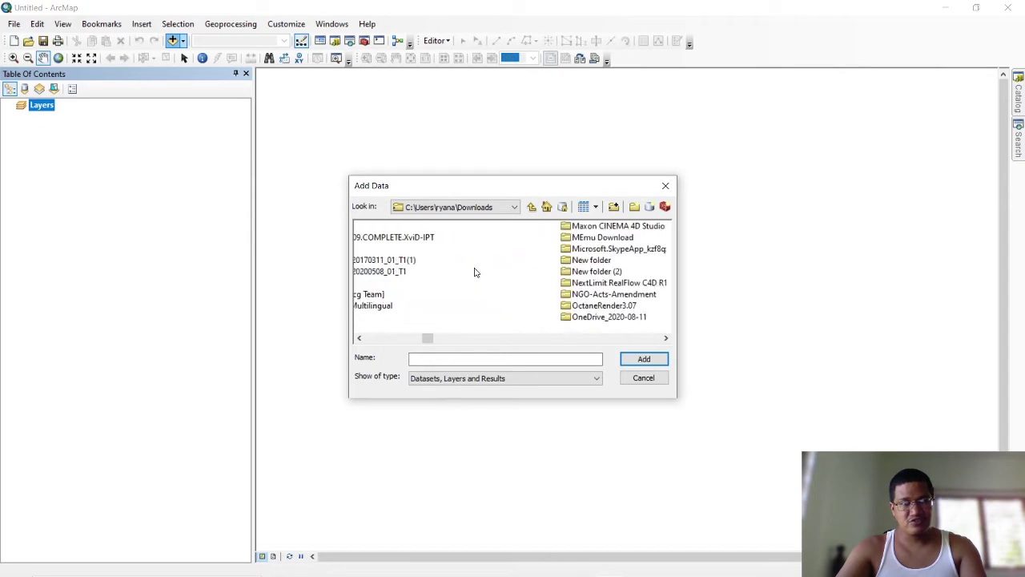
{"action": "scroll", "coordinate": [479, 273], "scroll_direction": "down", "scroll_amount": 5}
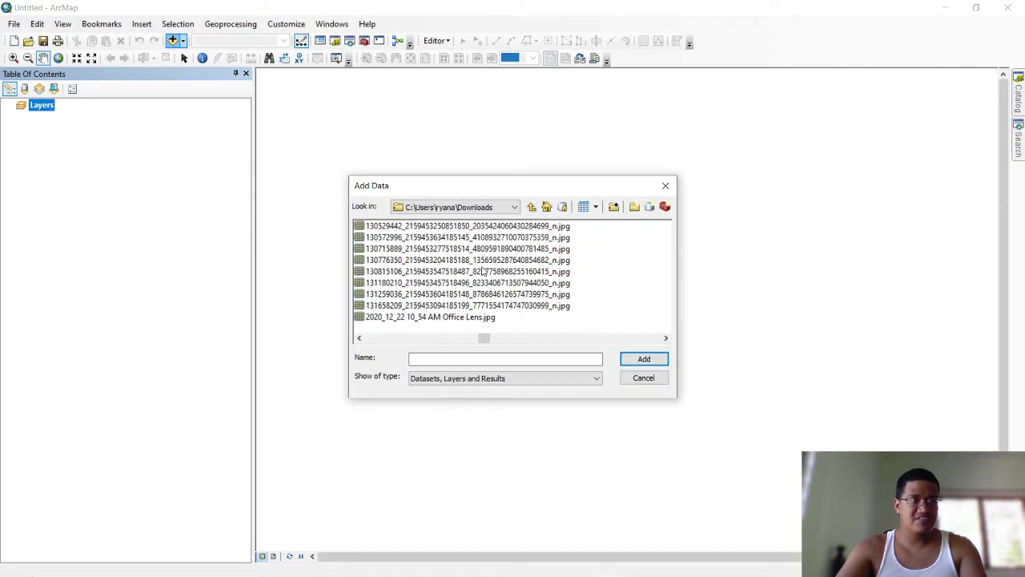
{"action": "scroll", "coordinate": [483, 272], "scroll_direction": "down", "scroll_amount": 3}
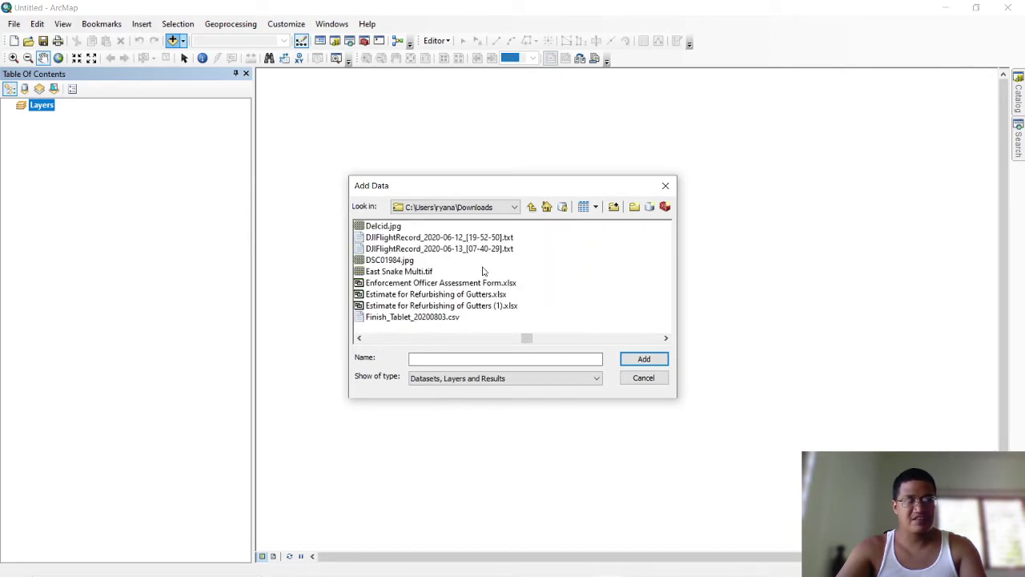
{"action": "scroll", "coordinate": [484, 271], "scroll_direction": "up", "scroll_amount": 15}
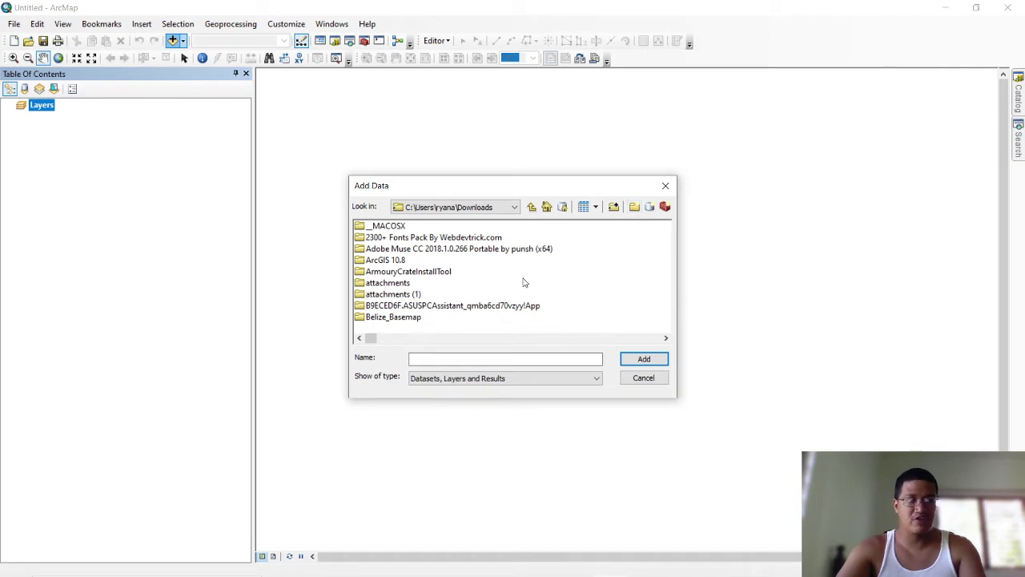
Browse the Desktop folder connection and review the other connections, and close the Add Data dialog without adding a layer.
{"action": "left_click", "coordinate": [441, 210]}
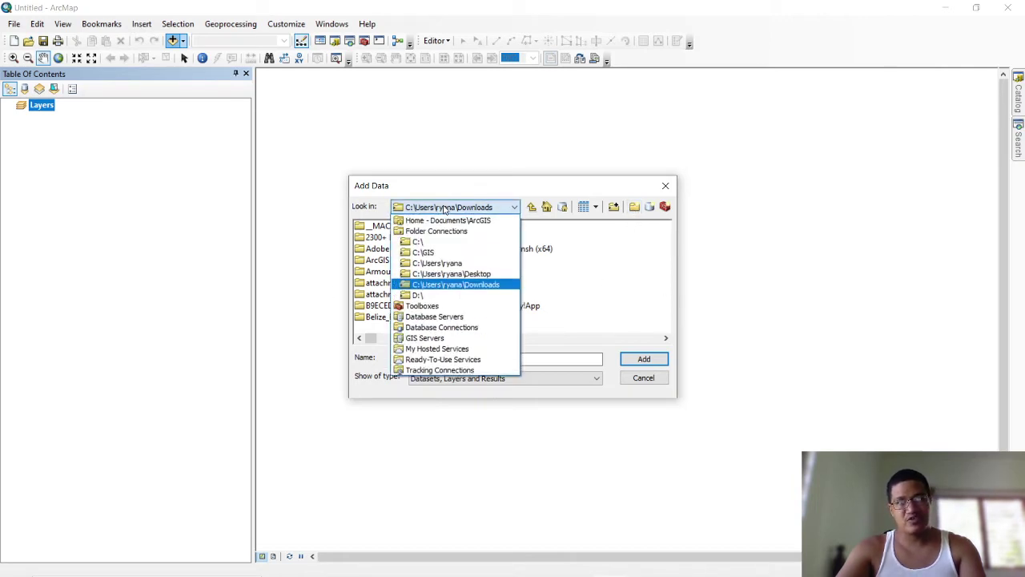
{"action": "left_click", "coordinate": [323, 265]}
{"action": "left_click", "coordinate": [433, 210]}
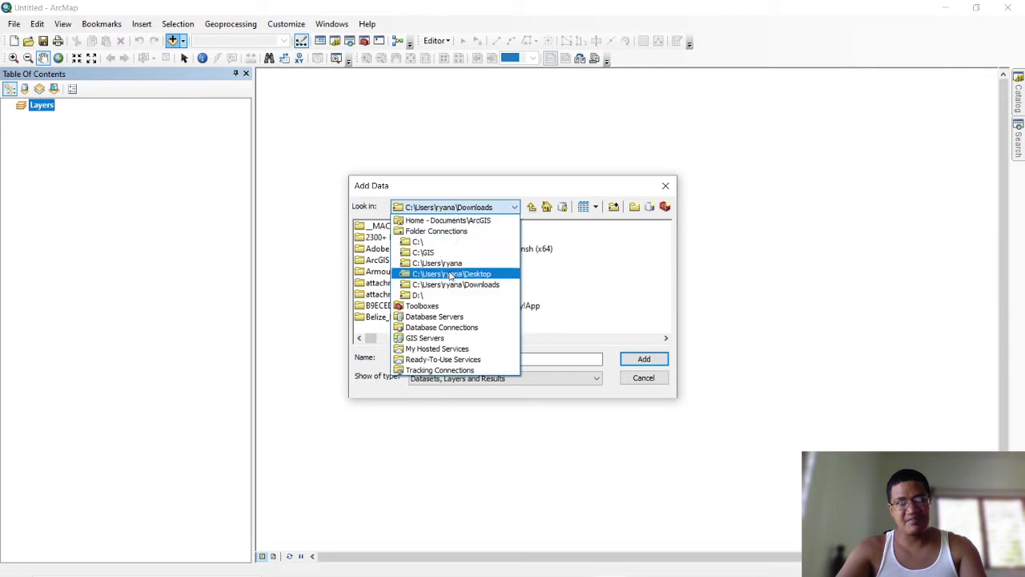
{"action": "left_click", "coordinate": [454, 276]}
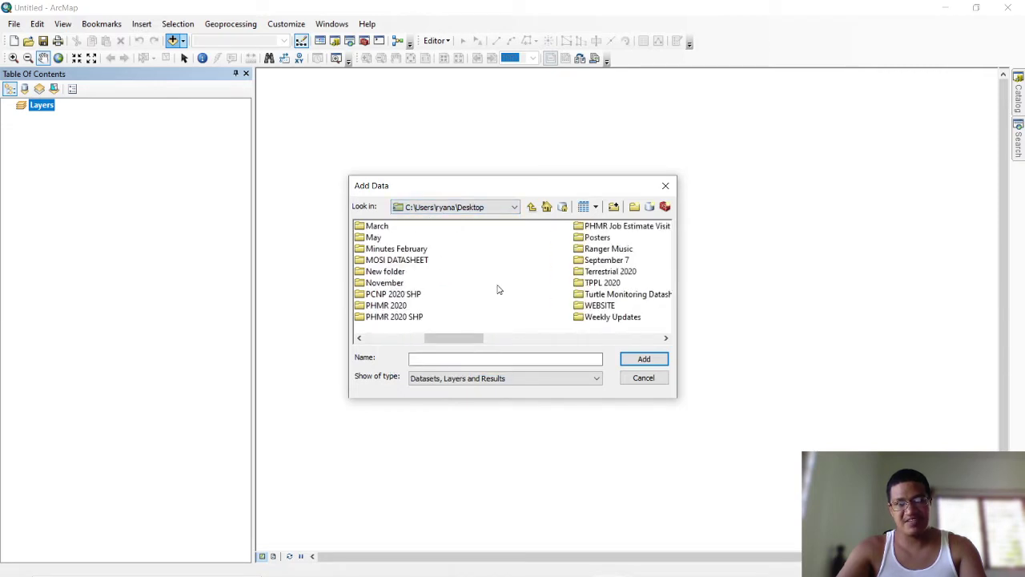
{"action": "left_click", "coordinate": [477, 210]}
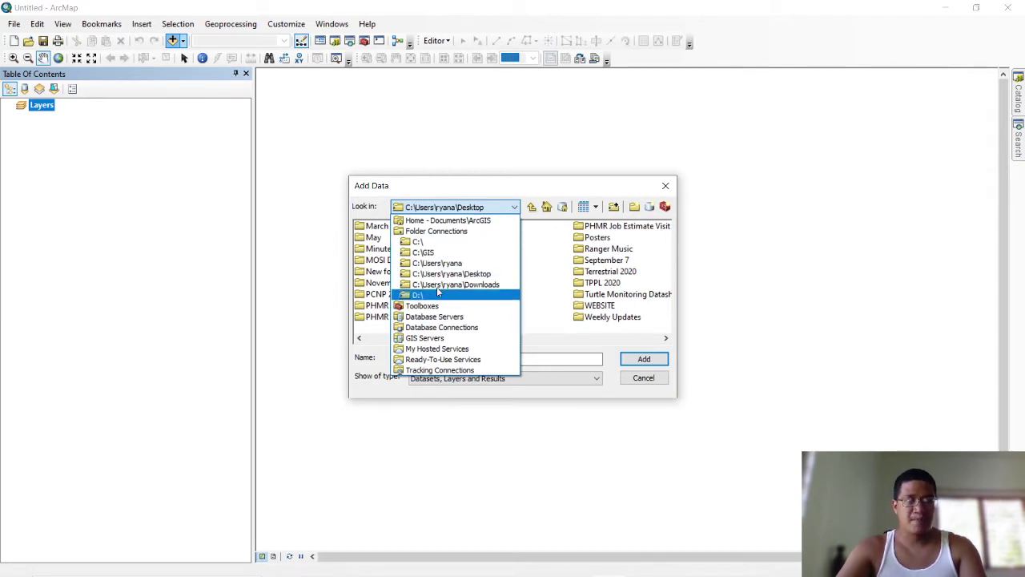
{"action": "left_click", "coordinate": [445, 210]}
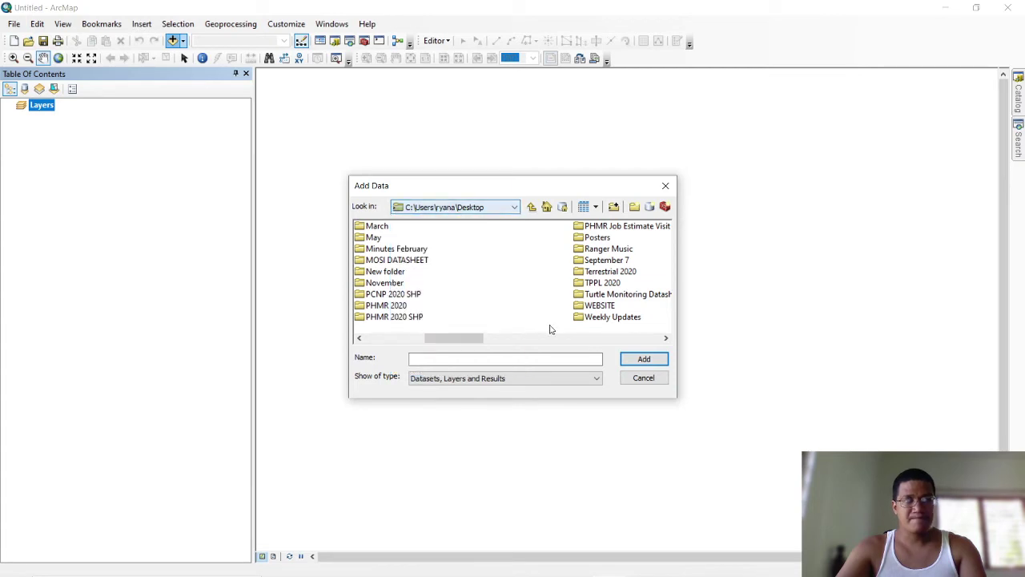
{"action": "left_click", "coordinate": [640, 378]}
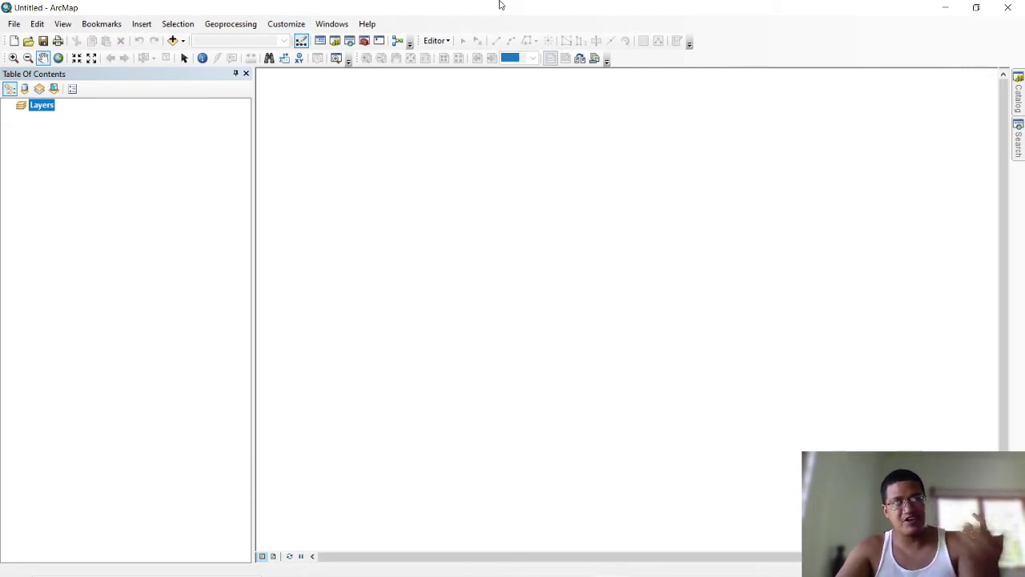
Arrange the ArcMap window and the File Explorer Downloads window side by side, minimizing the Edge browser.
{"action": "left_click_drag", "start_coordinate": [517, 10], "coordinate": [1024, 240]}
{"action": "left_click", "coordinate": [346, 159]}
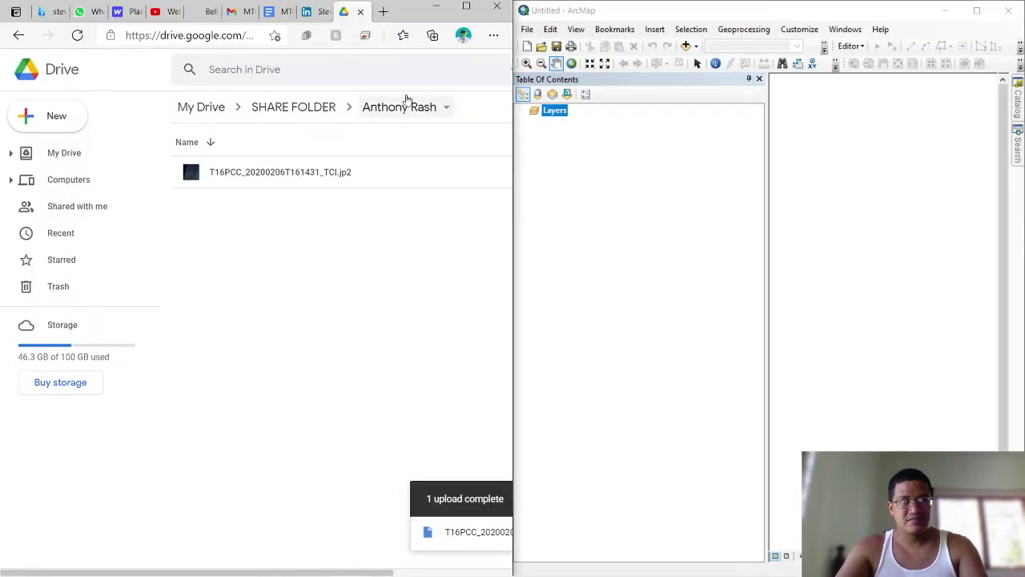
{"action": "left_click", "coordinate": [437, 9]}
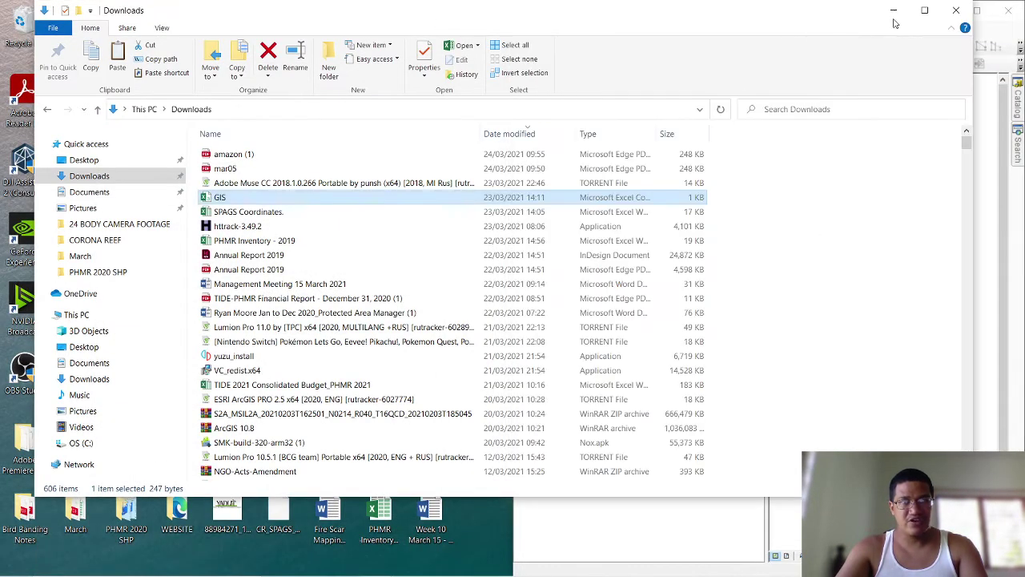
{"action": "left_click_drag", "start_coordinate": [453, 10], "coordinate": [0, 344]}
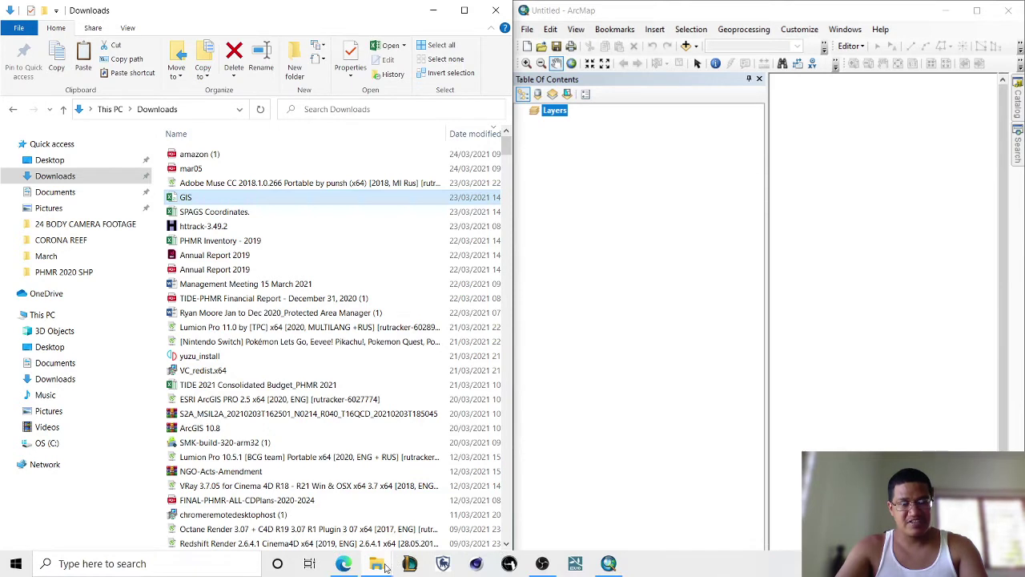
In File Explorer, go to C:\GIS\Satellite\Corona Reef and add the T16PCC_20200206T161431_TCI.jp2 satellite image to the ArcMap map.
{"action": "left_click", "coordinate": [59, 181]}
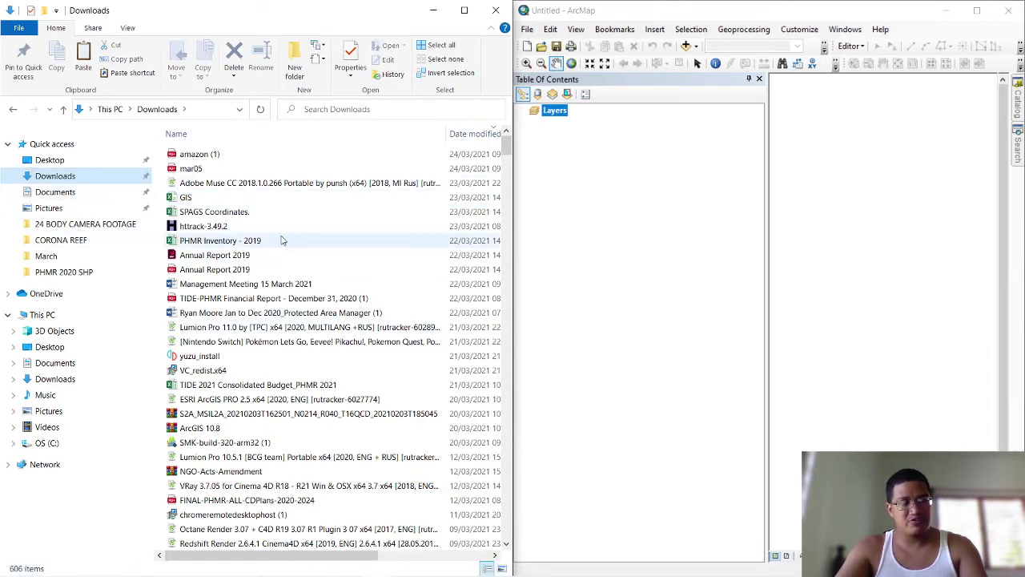
{"action": "left_click", "coordinate": [72, 445]}
{"action": "double_click", "coordinate": [190, 286]}
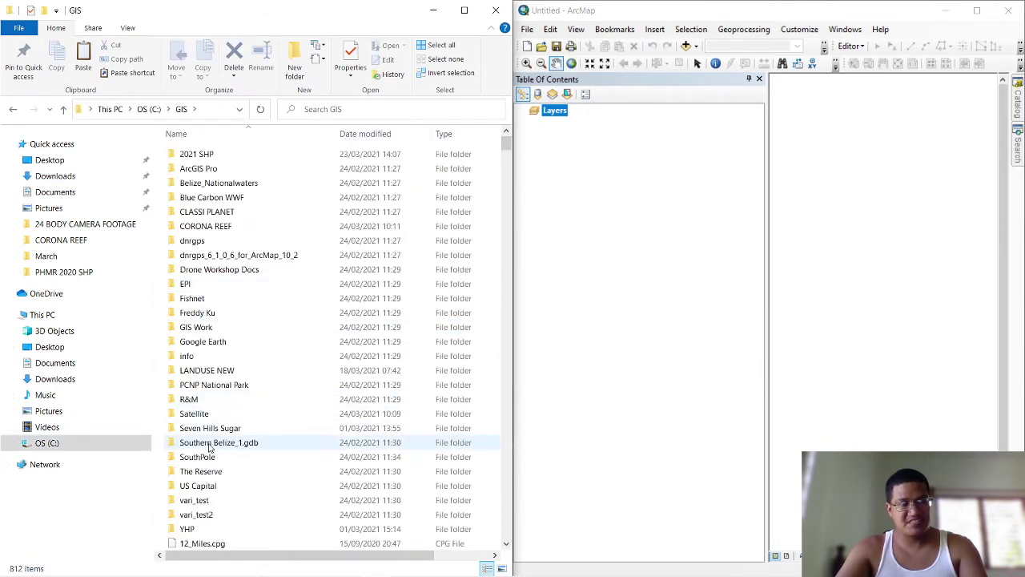
{"action": "double_click", "coordinate": [193, 413]}
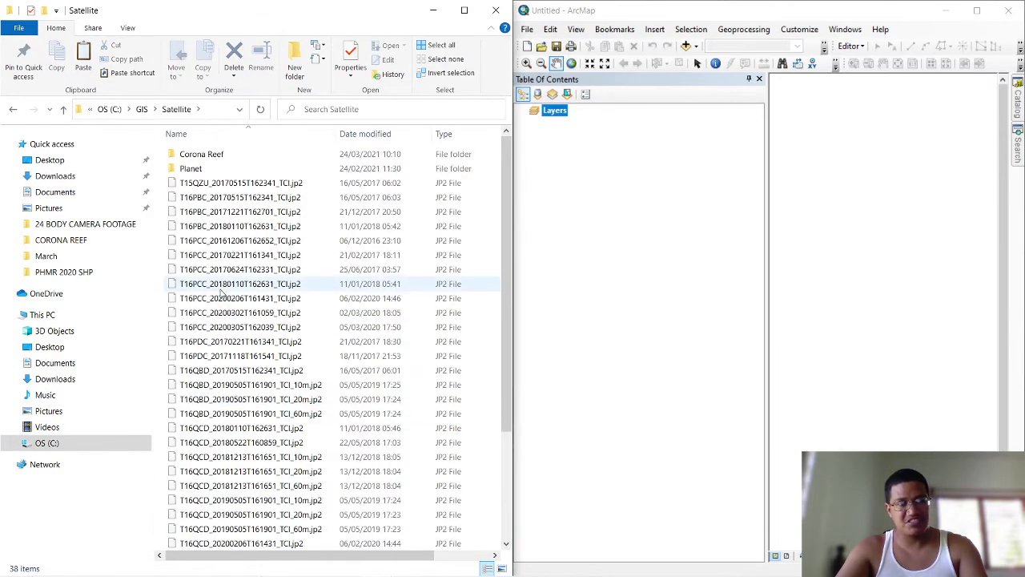
{"action": "double_click", "coordinate": [198, 157]}
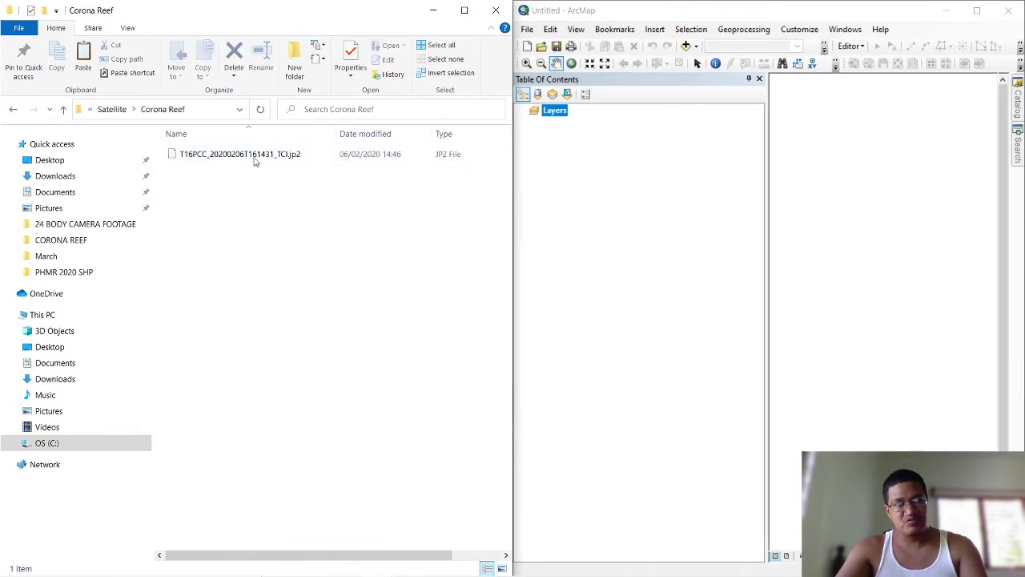
{"action": "mouse_move", "coordinate": [223, 161]}
{"action": "left_mouse_down"}
{"action": "mouse_move", "coordinate": [277, 152]}
{"action": "mouse_move", "coordinate": [591, 188]}
{"action": "left_mouse_up"}
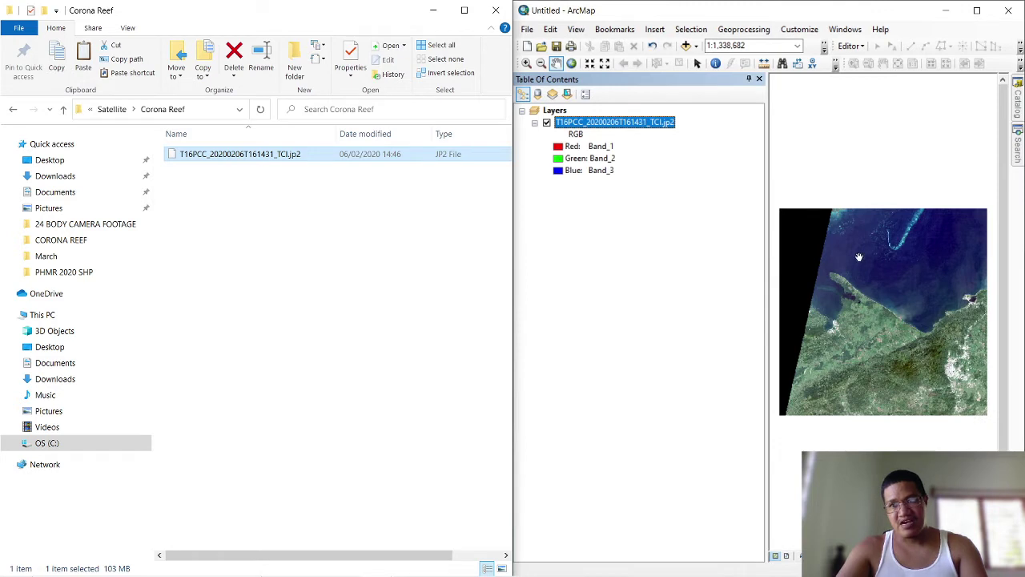
{"action": "left_click_drag", "start_coordinate": [882, 266], "coordinate": [838, 270]}
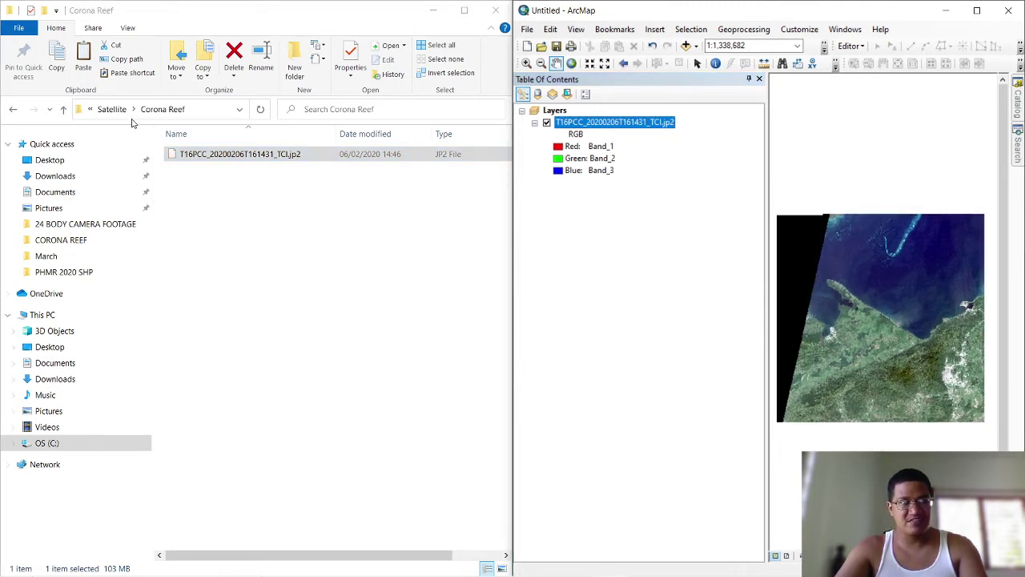
Go to C:\GIS\CORONA REEF in File Explorer and look through the shapefile components it holds.
{"action": "left_click", "coordinate": [76, 443]}
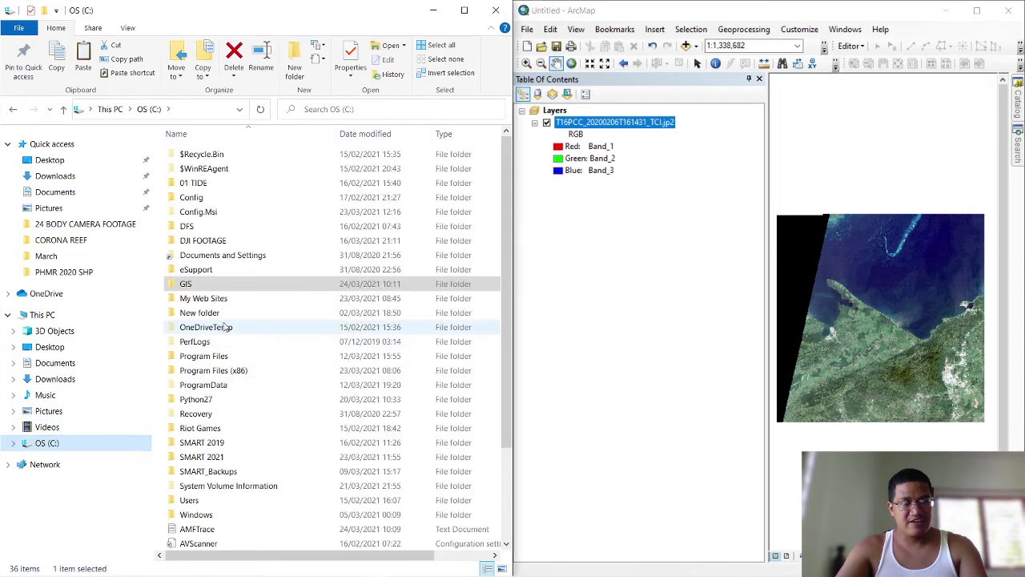
{"action": "double_click", "coordinate": [211, 285]}
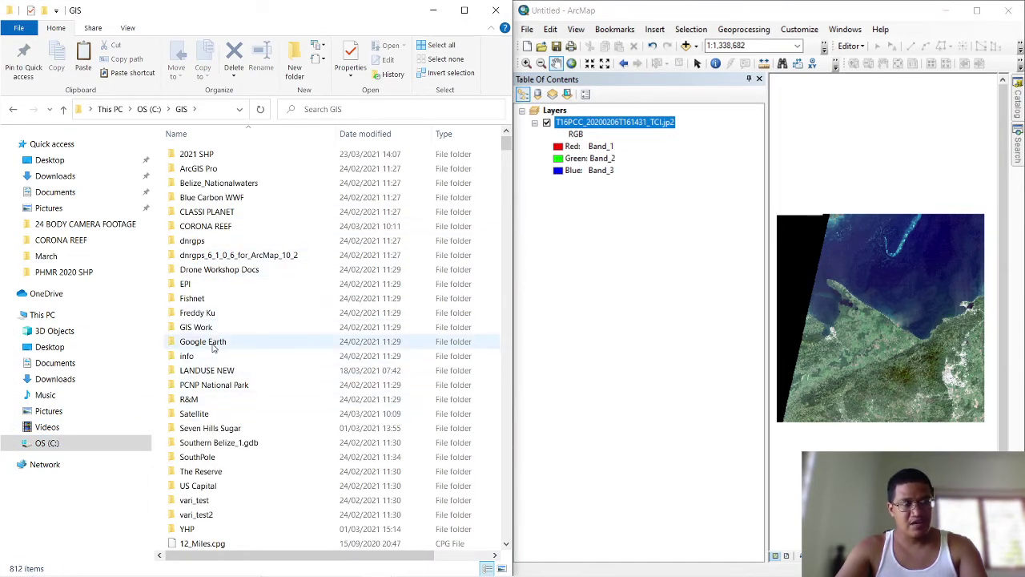
{"action": "double_click", "coordinate": [200, 229]}
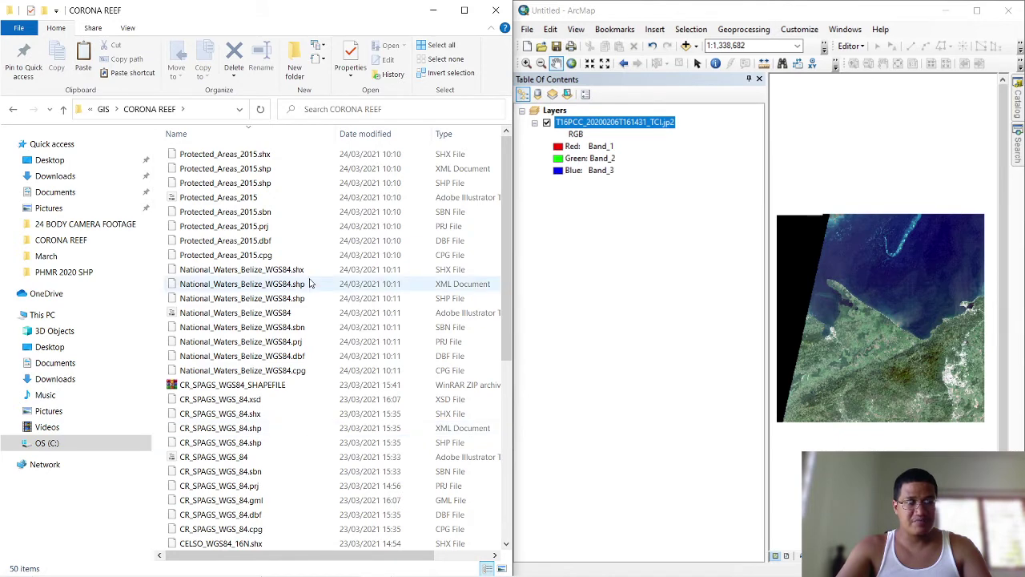
{"action": "scroll", "coordinate": [313, 284], "scroll_direction": "down", "scroll_amount": 7}
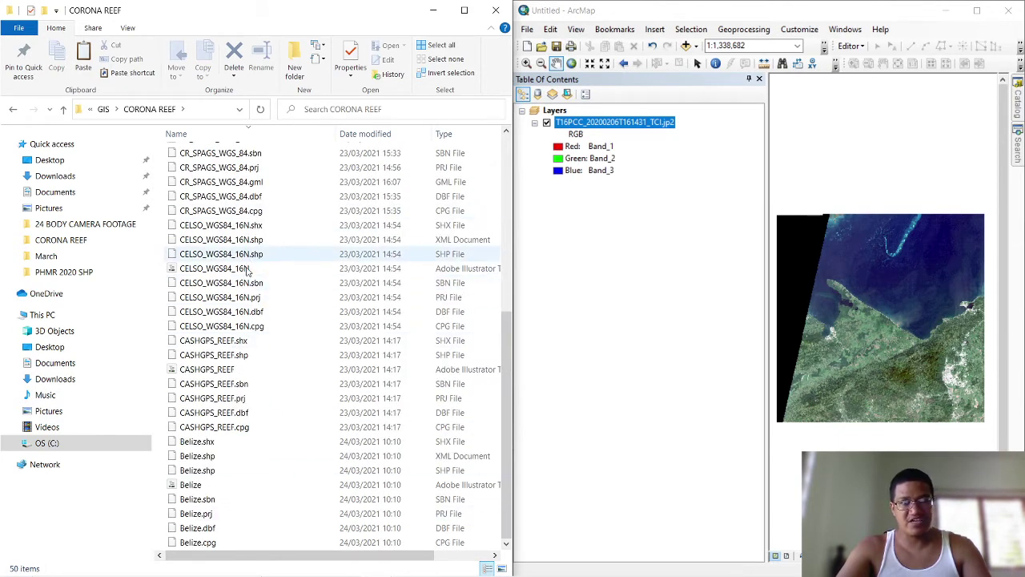
Start adding data in ArcMap and open the CORONA REEF folder through the C:\GIS folder connection.
{"action": "left_click", "coordinate": [686, 46]}
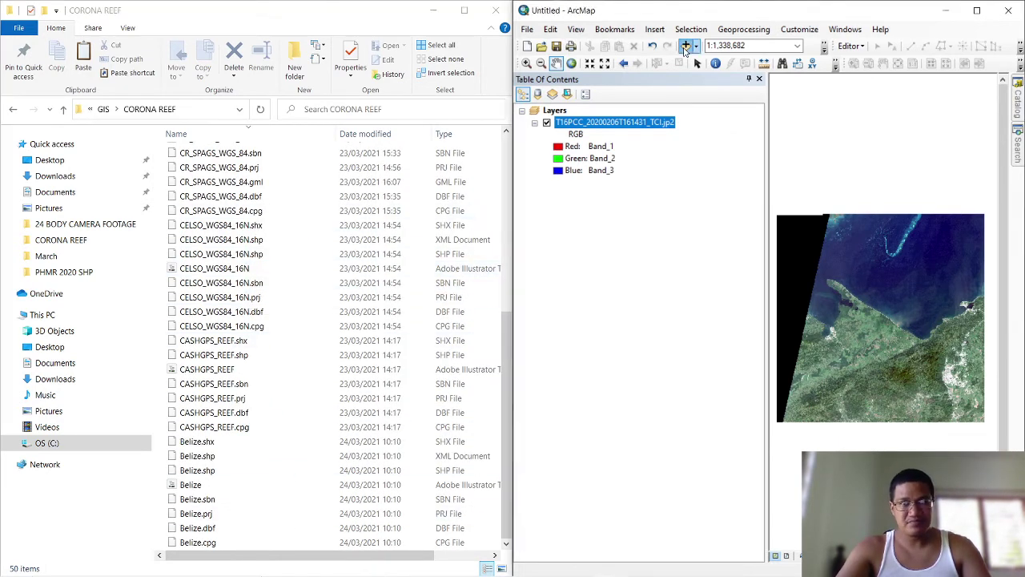
{"action": "left_click", "coordinate": [733, 209]}
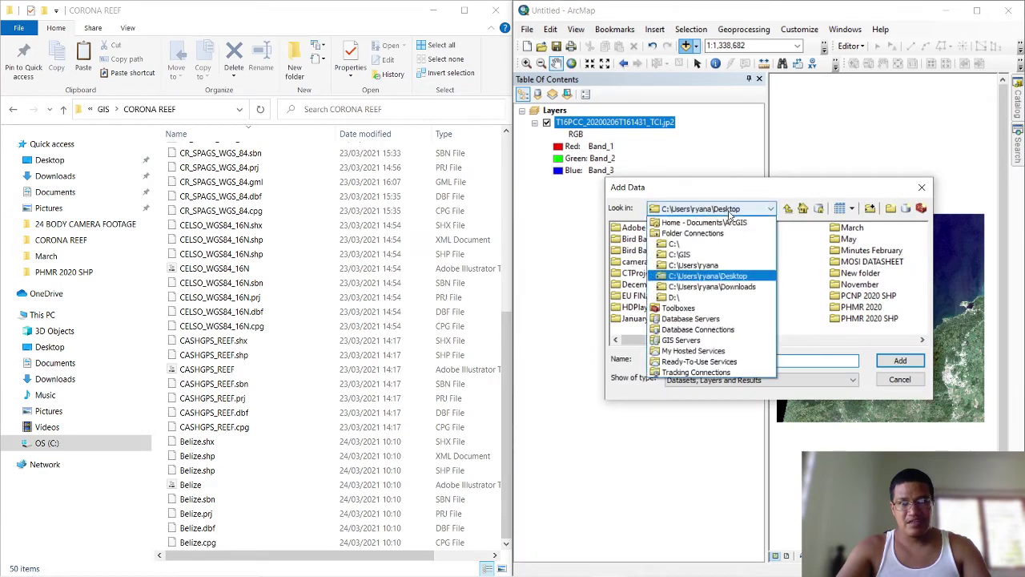
{"action": "left_click", "coordinate": [689, 251]}
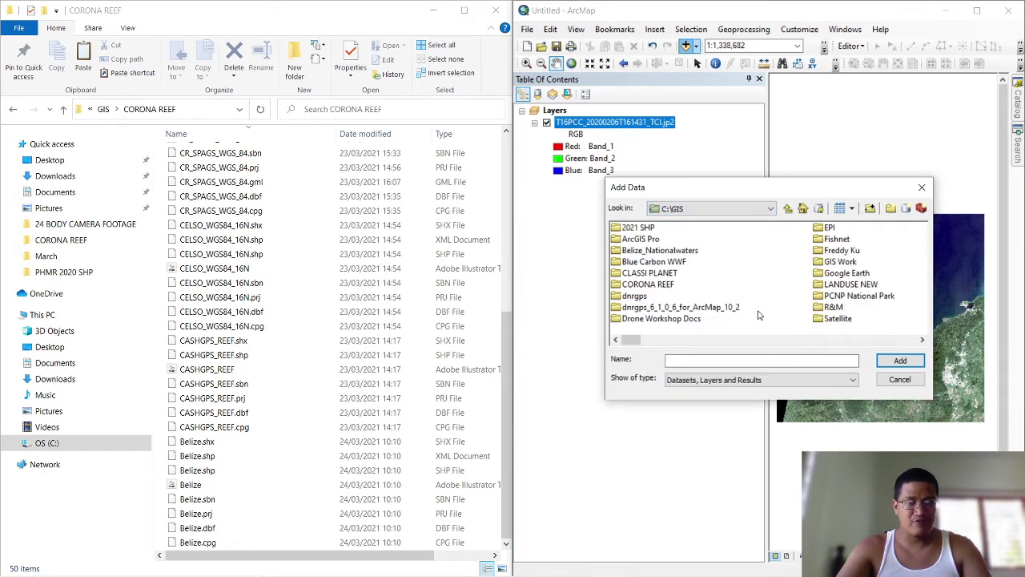
{"action": "double_click", "coordinate": [648, 283]}
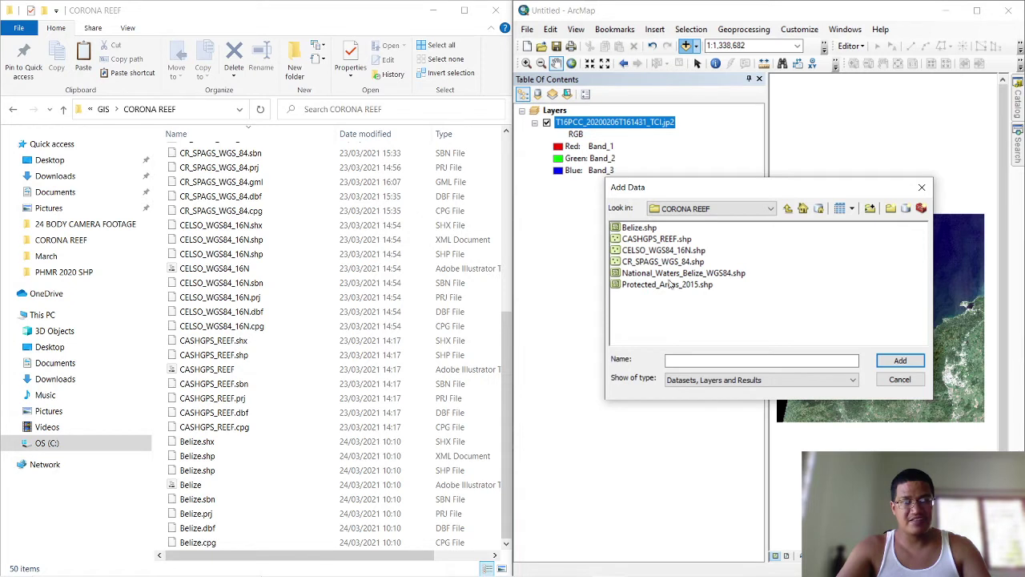
{"action": "left_click", "coordinate": [640, 228]}
{"action": "left_click", "coordinate": [647, 241], "text": "ctrl"}
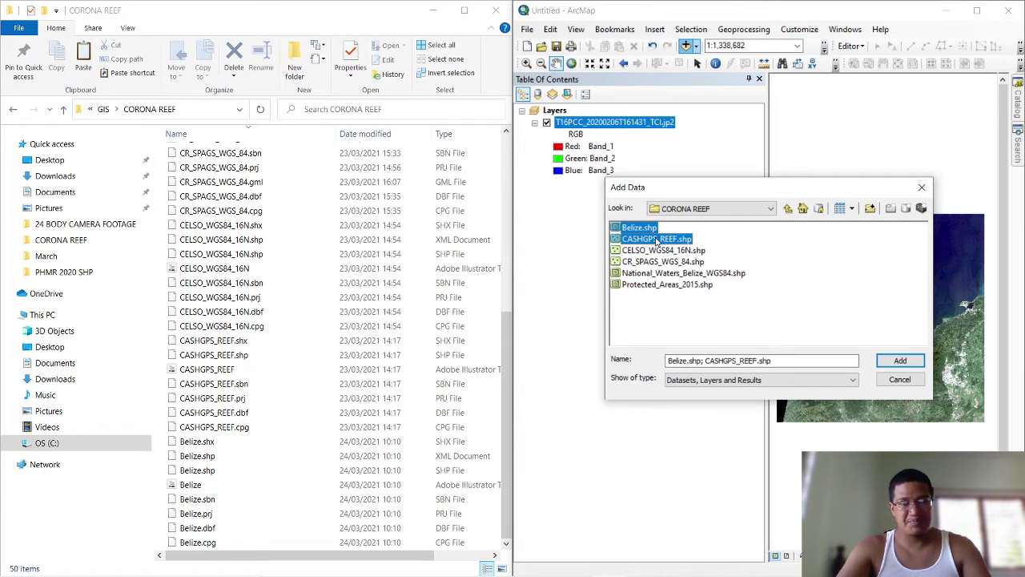
{"action": "left_click", "coordinate": [651, 252], "text": "ctrl"}
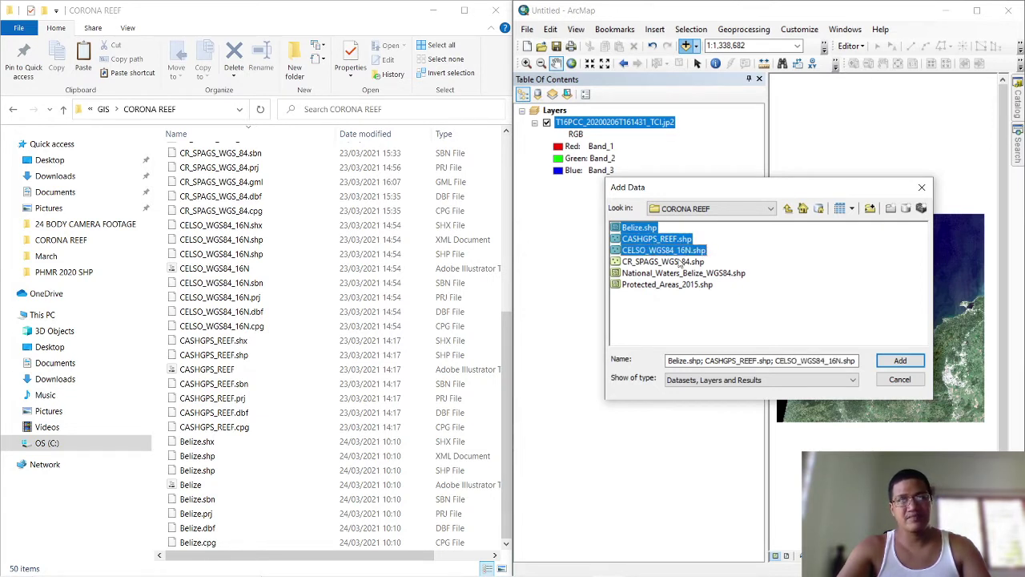
{"action": "left_click", "coordinate": [673, 263], "text": "ctrl"}
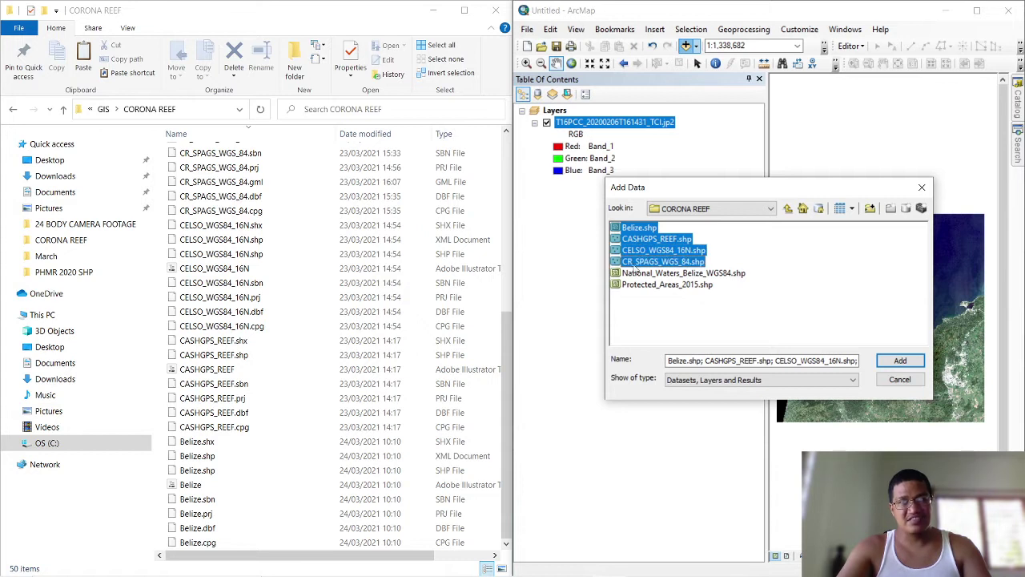
{"action": "left_click", "coordinate": [679, 274], "text": "ctrl"}
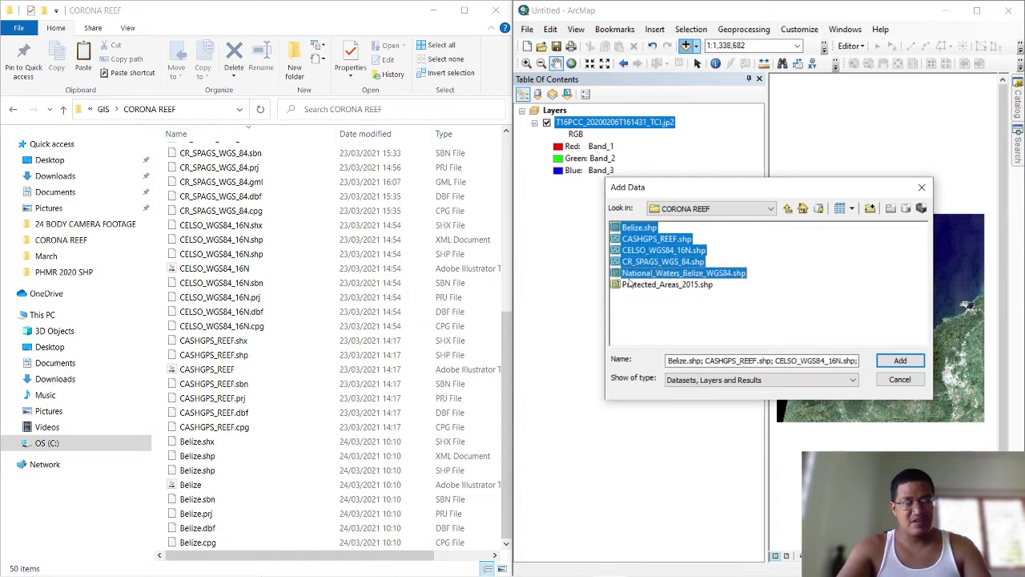
{"action": "left_click", "coordinate": [670, 287], "text": "ctrl"}
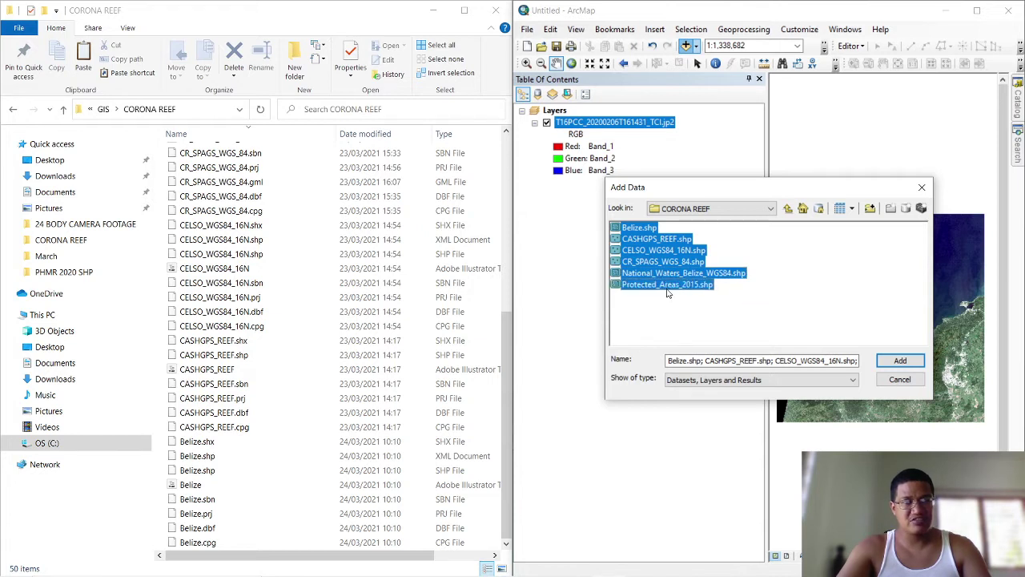
{"action": "left_click", "coordinate": [899, 361]}
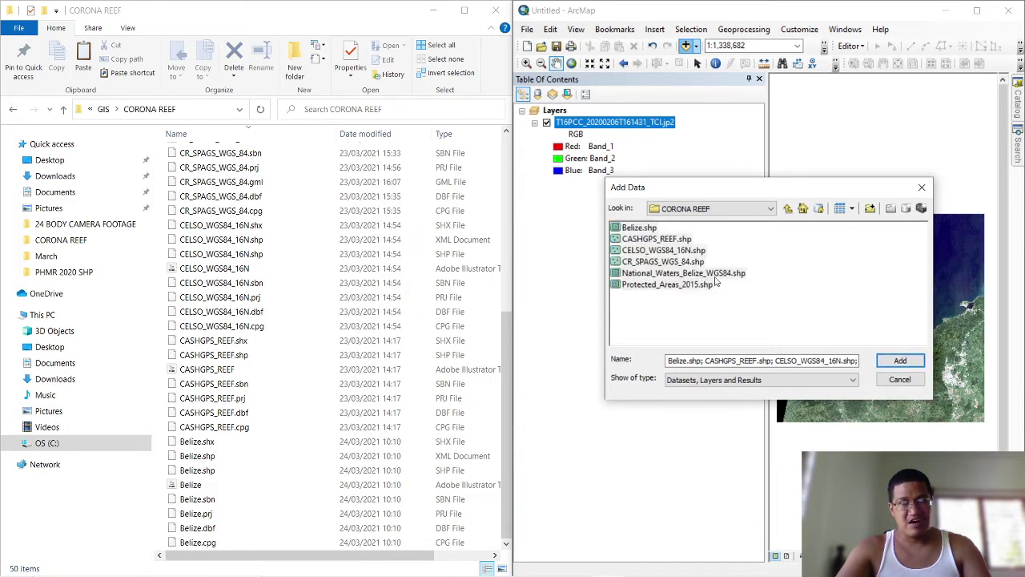
{"action": "left_click", "coordinate": [680, 318]}
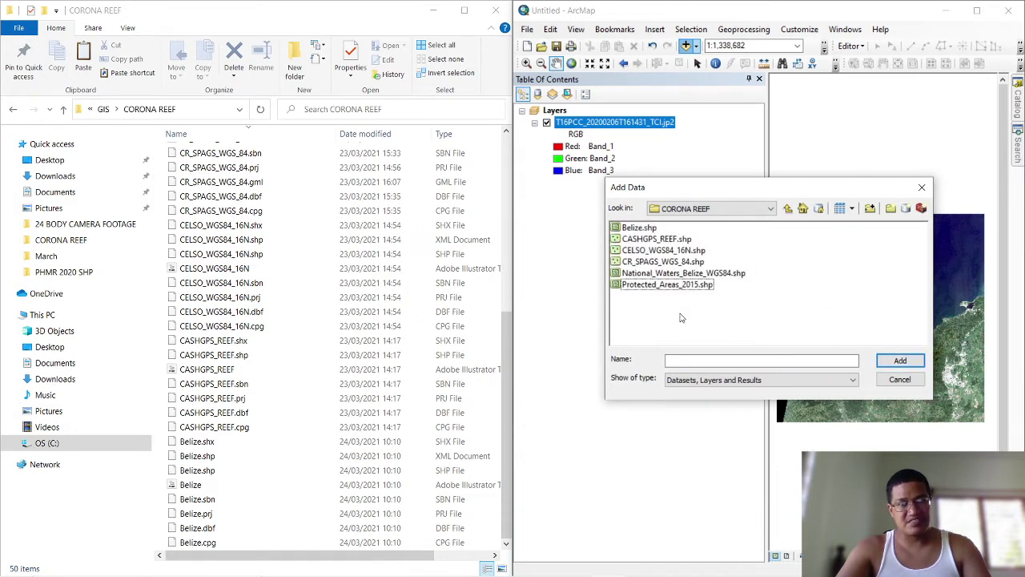
Select all the shapefiles in CORONA REEF, from Belize.shp to Protected_Areas_2015.shp, add them to the map and dismiss the coordinate systems warning.
{"action": "left_click", "coordinate": [640, 229]}
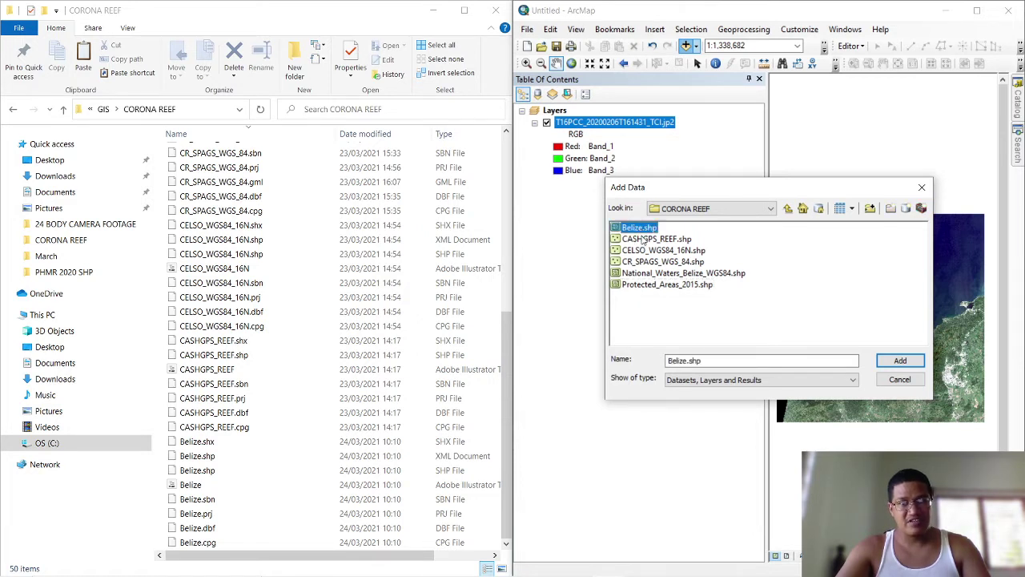
{"action": "left_click", "coordinate": [643, 238], "text": "ctrl"}
{"action": "left_click", "coordinate": [649, 250], "text": "ctrl"}
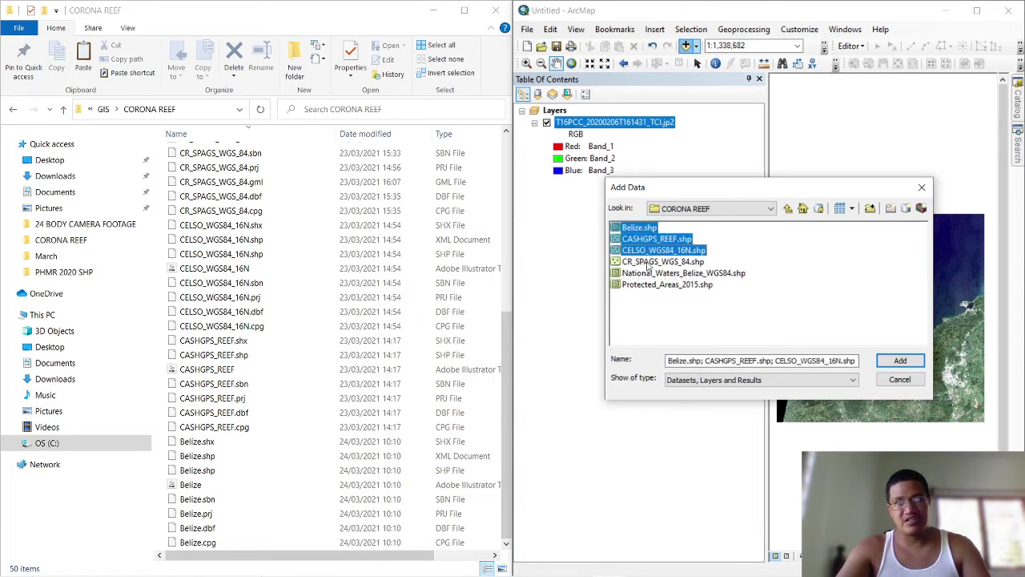
{"action": "left_click", "coordinate": [649, 262], "text": "ctrl"}
{"action": "left_click", "coordinate": [652, 273], "text": "ctrl"}
{"action": "left_click", "coordinate": [653, 284], "text": "ctrl"}
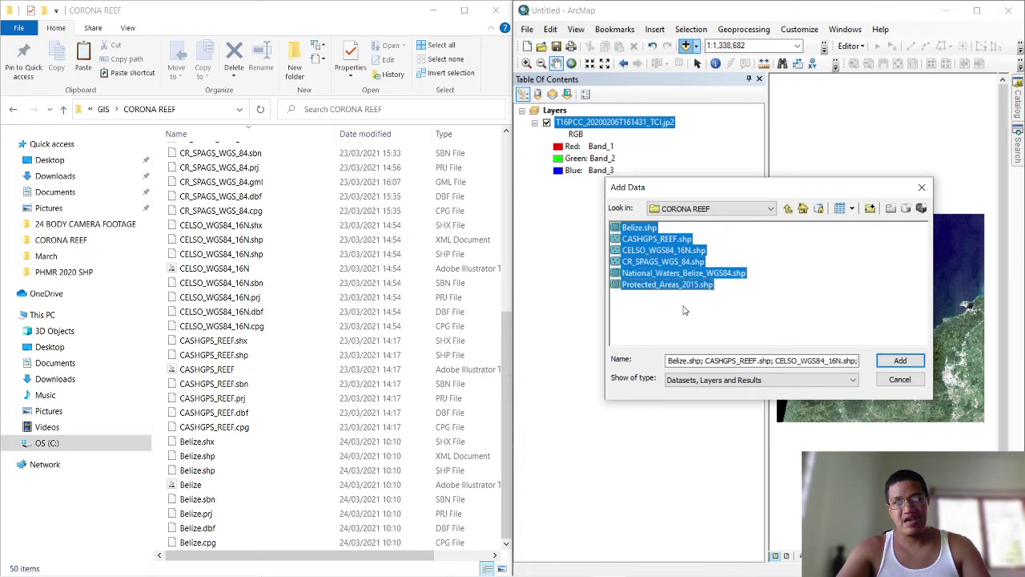
{"action": "left_click_drag", "start_coordinate": [697, 313], "coordinate": [638, 230]}
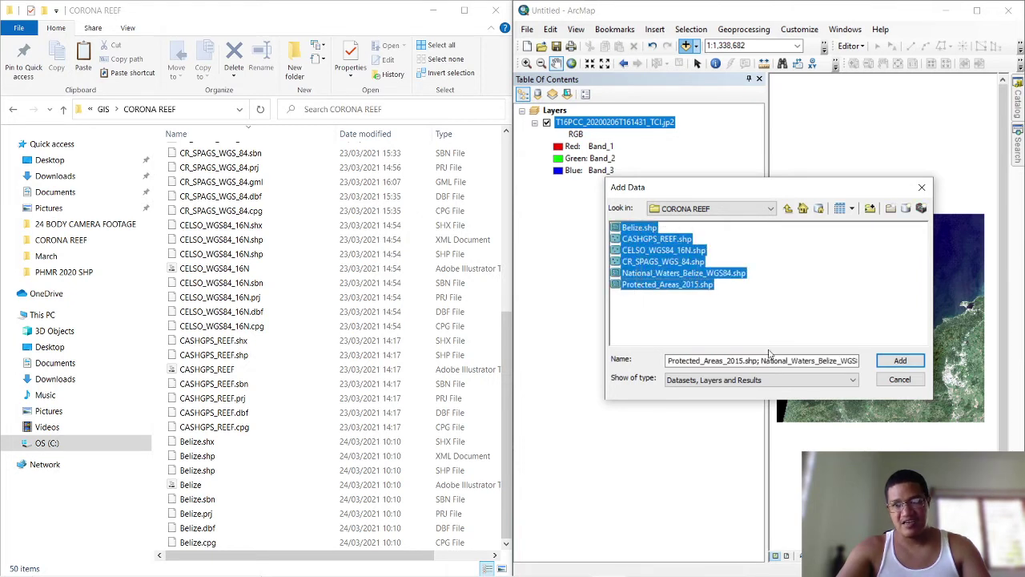
{"action": "left_click", "coordinate": [888, 367]}
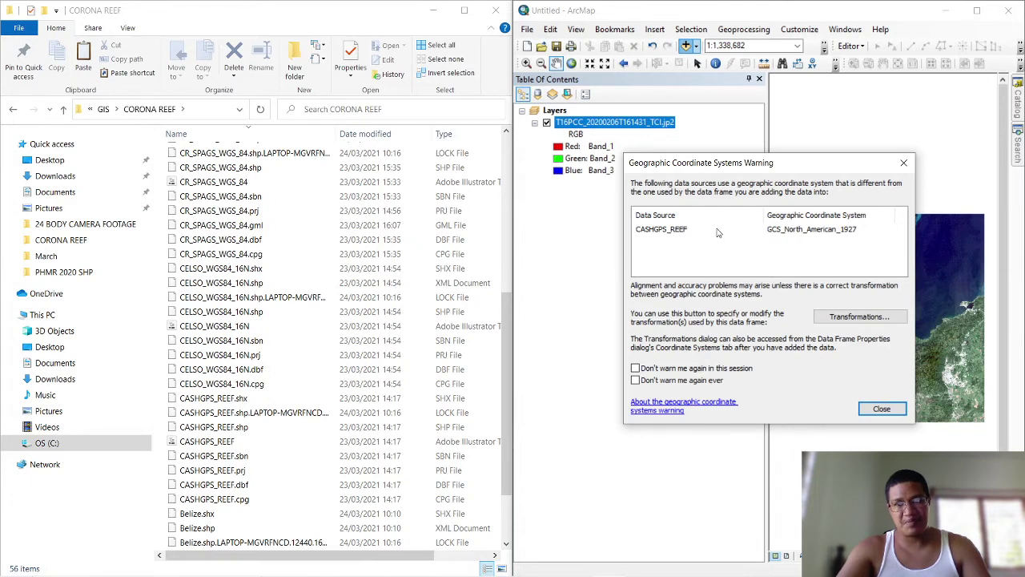
{"action": "left_click", "coordinate": [883, 409]}
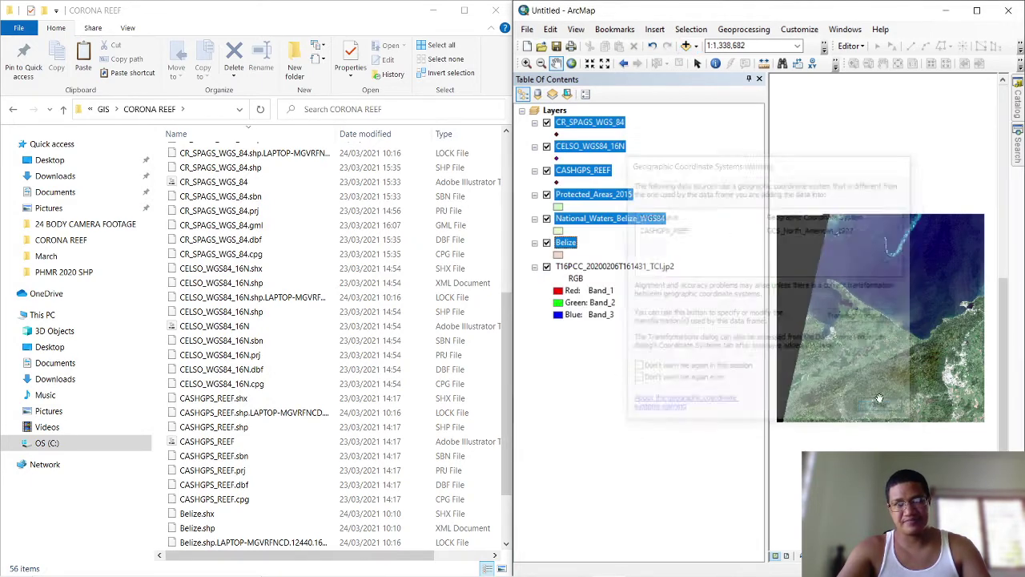
Give the National_Waters_Belize_WGS84 layer no fill color and a red outline.
{"action": "scroll", "coordinate": [897, 276], "scroll_direction": "down", "scroll_amount": 8}
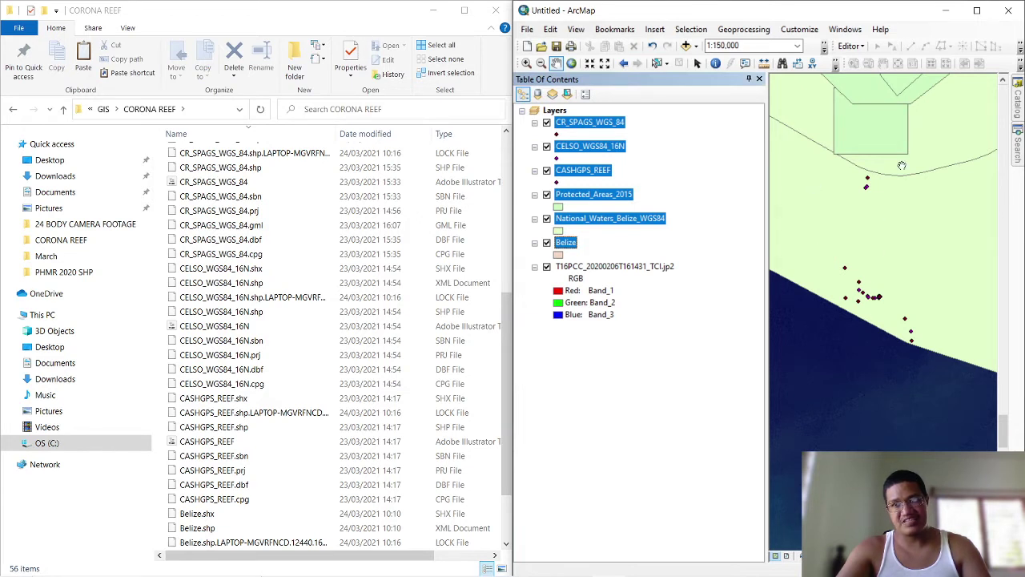
{"action": "left_click", "coordinate": [690, 316]}
{"action": "left_click", "coordinate": [597, 220]}
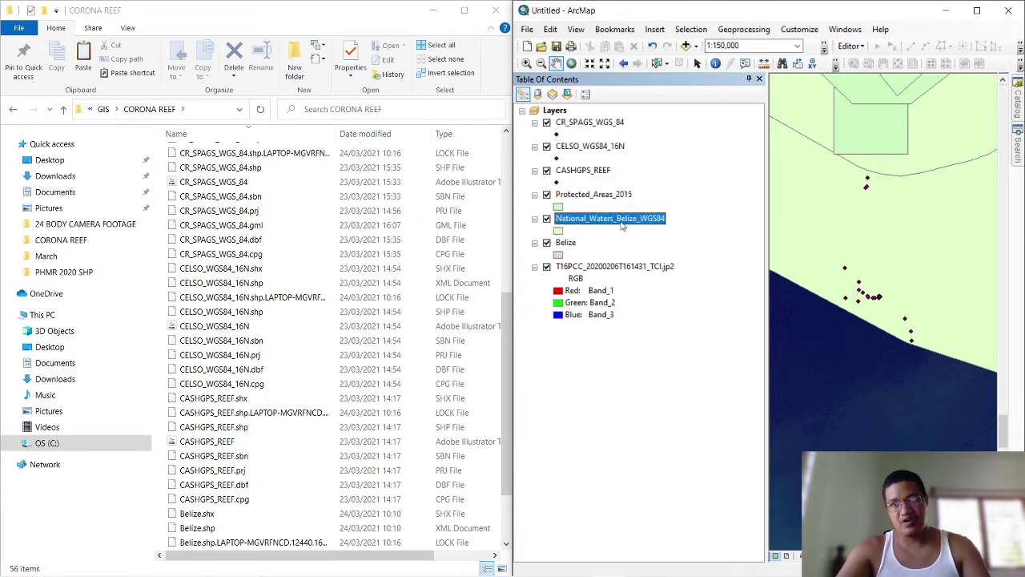
{"action": "left_click", "coordinate": [560, 231]}
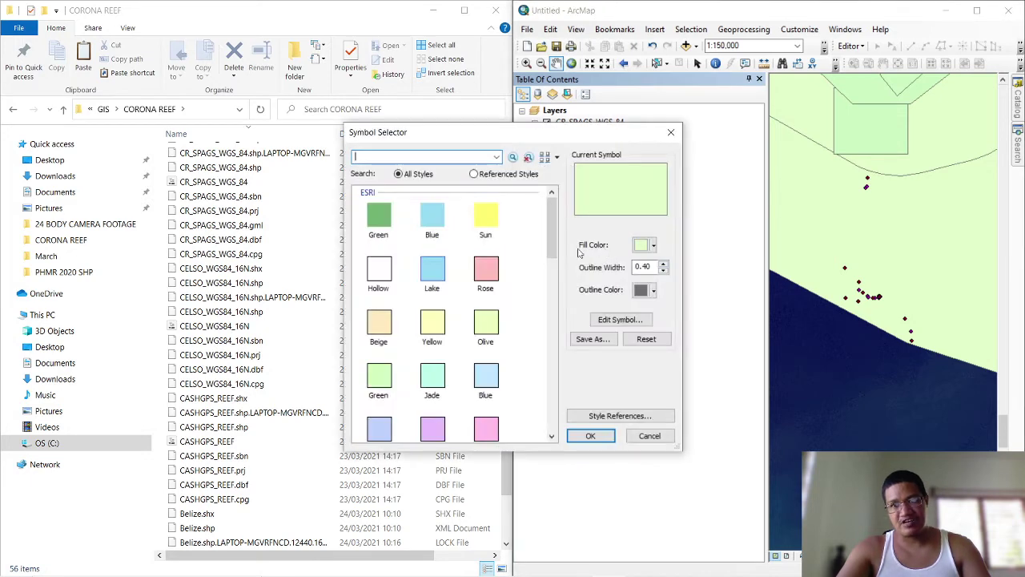
{"action": "left_click", "coordinate": [650, 436]}
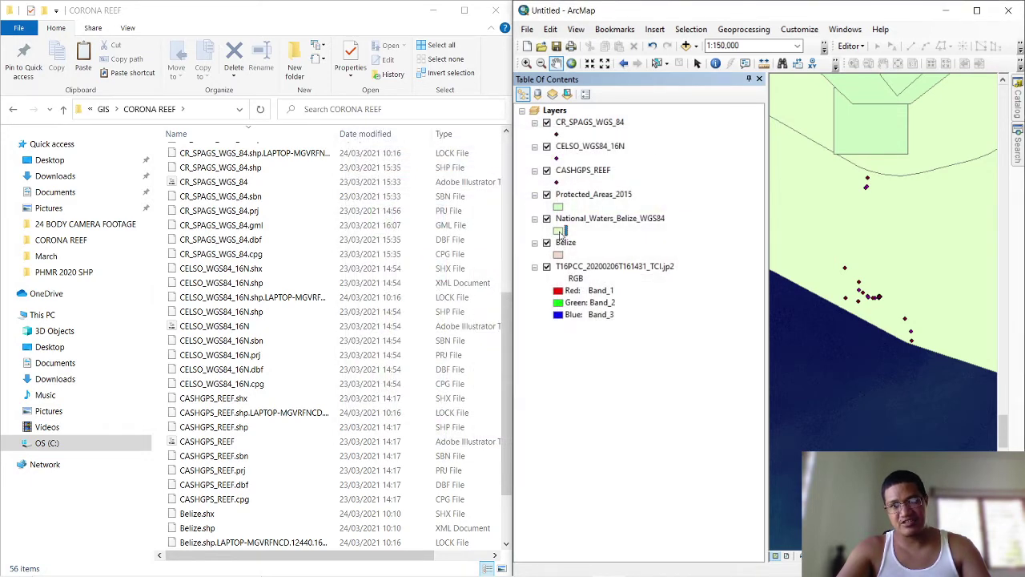
{"action": "left_click", "coordinate": [562, 232]}
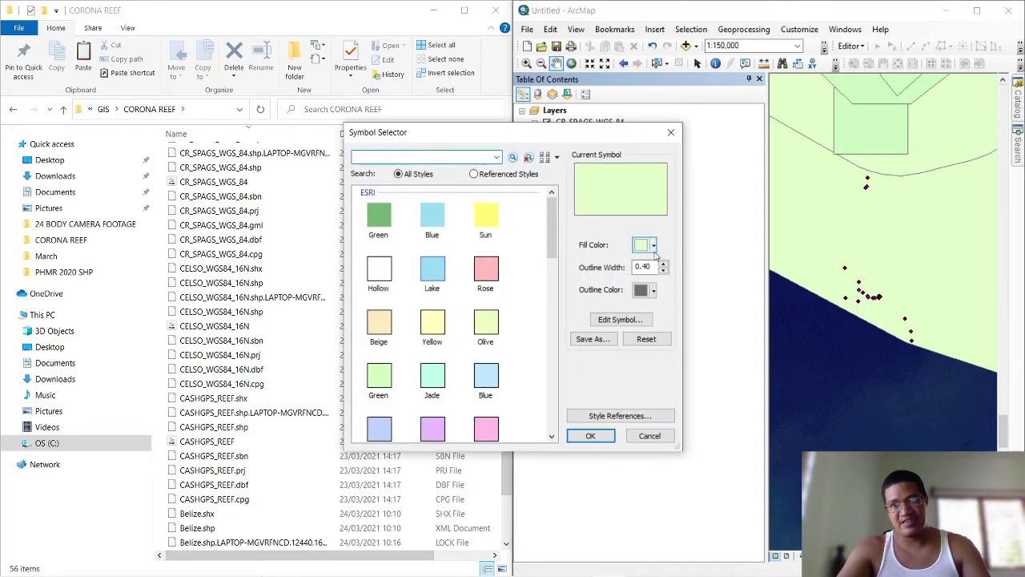
{"action": "left_click", "coordinate": [653, 245]}
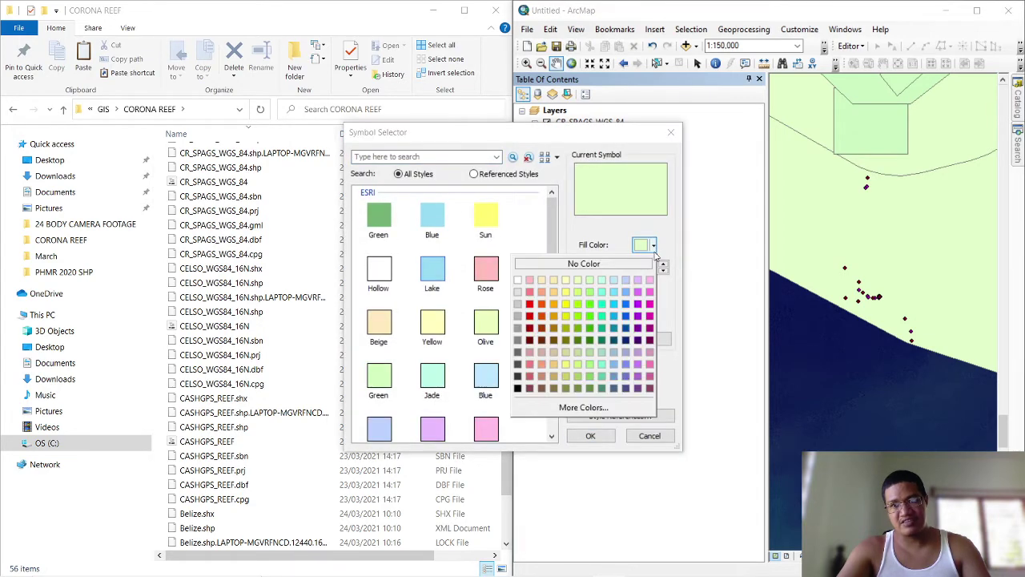
{"action": "left_click", "coordinate": [584, 264]}
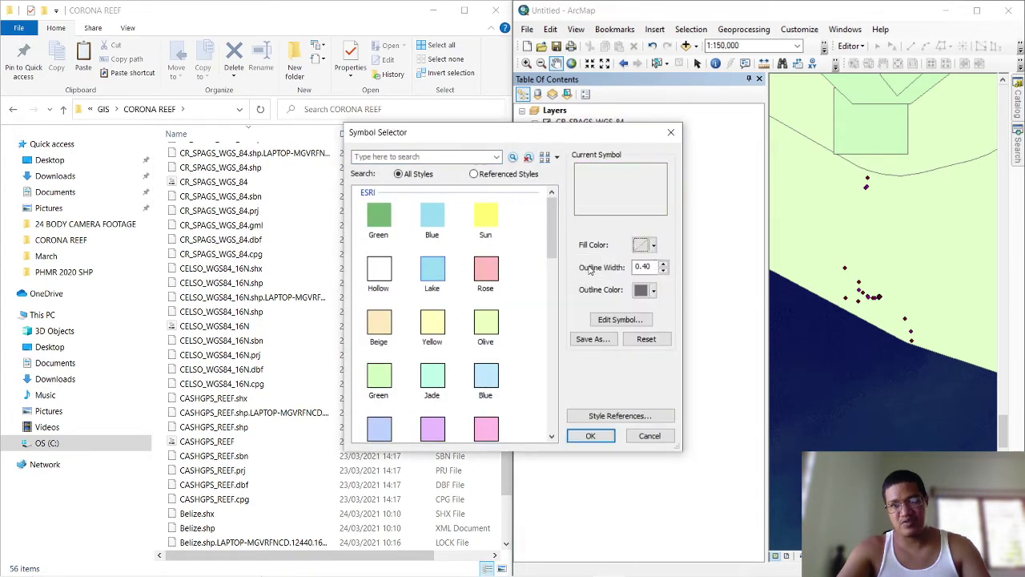
{"action": "left_click", "coordinate": [654, 290]}
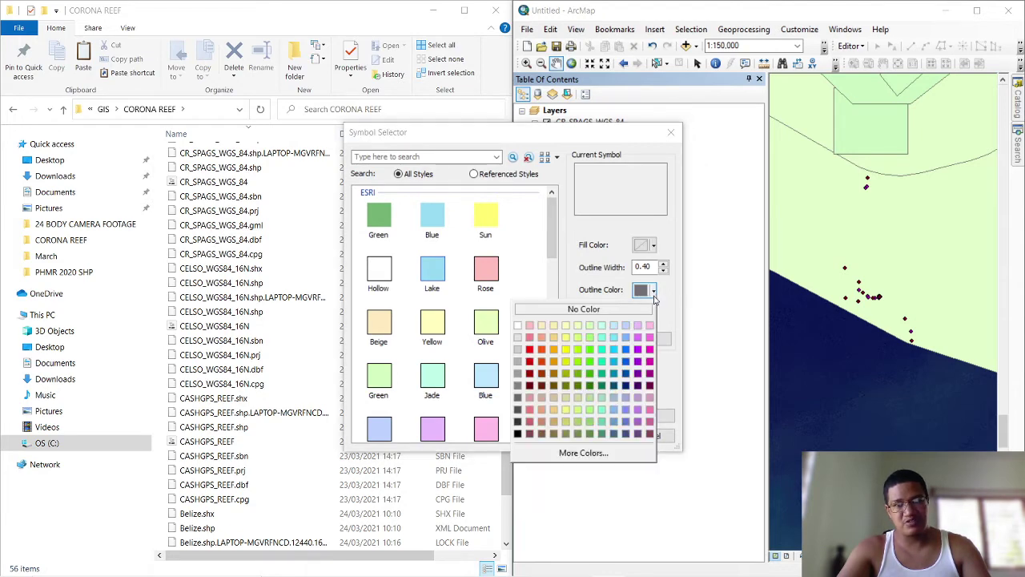
{"action": "left_click", "coordinate": [534, 357]}
{"action": "left_click", "coordinate": [591, 436]}
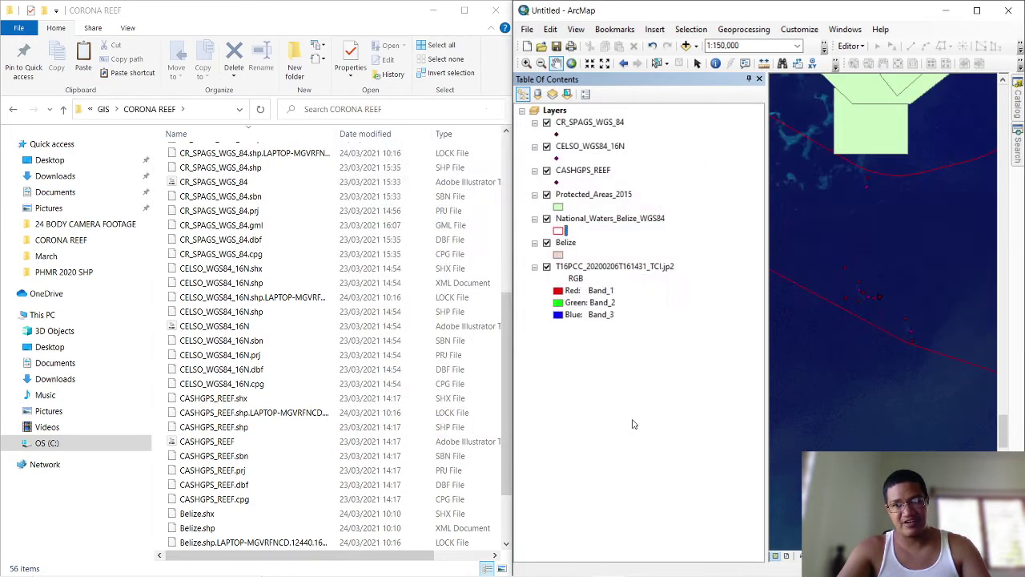
Hide the CASHGPS_REEF and CELSO_WGS84_16N layers and turn on feature labels for CR_SPAGS_WGS_84.
{"action": "left_click", "coordinate": [583, 174]}
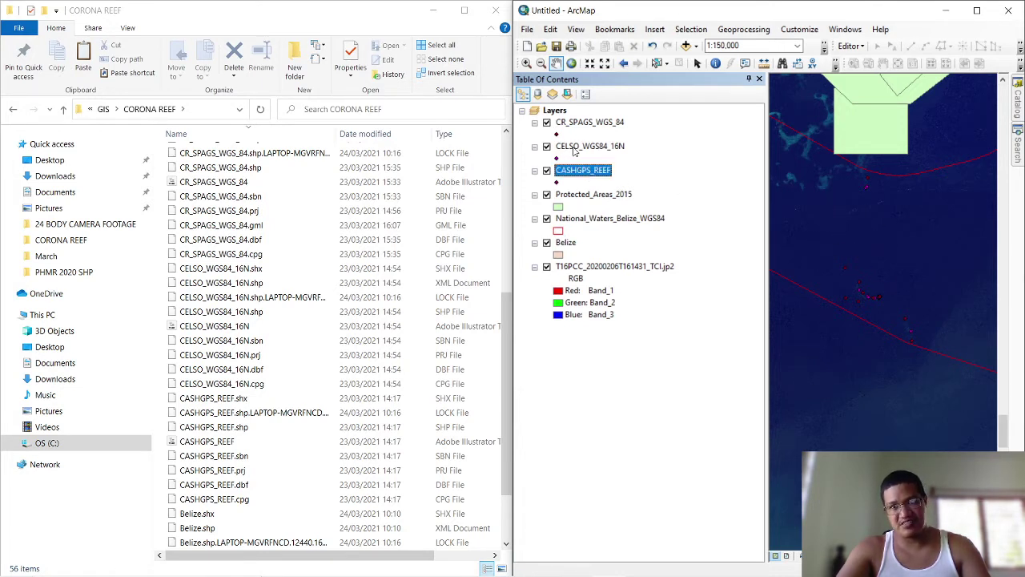
{"action": "left_click", "coordinate": [547, 148]}
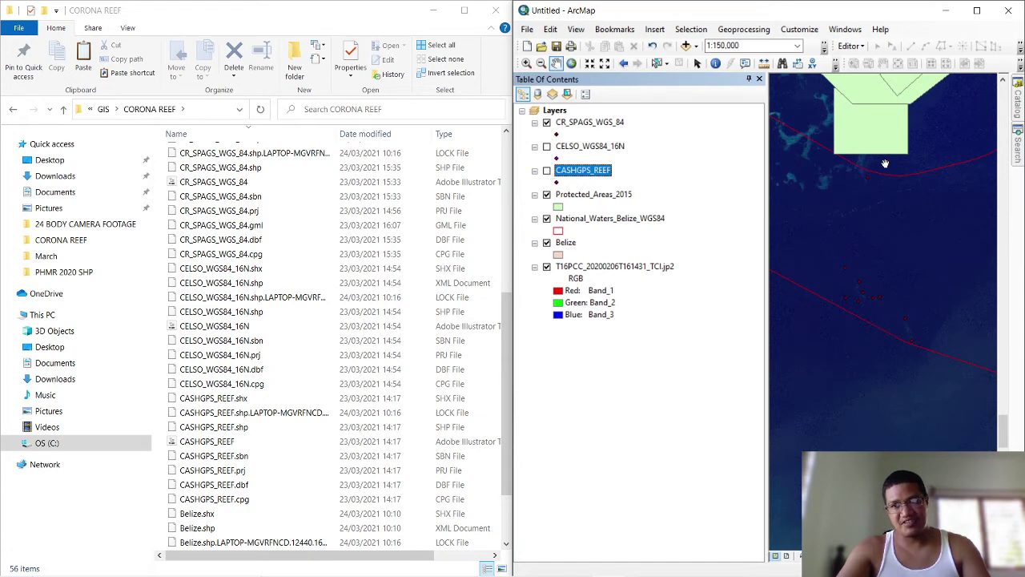
{"action": "right_click", "coordinate": [592, 124]}
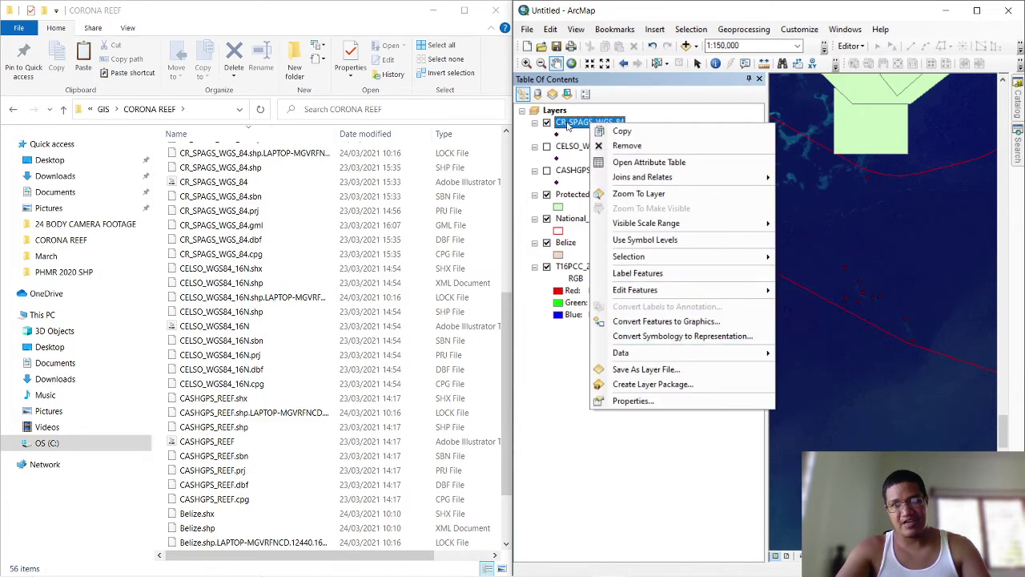
{"action": "left_click", "coordinate": [629, 275]}
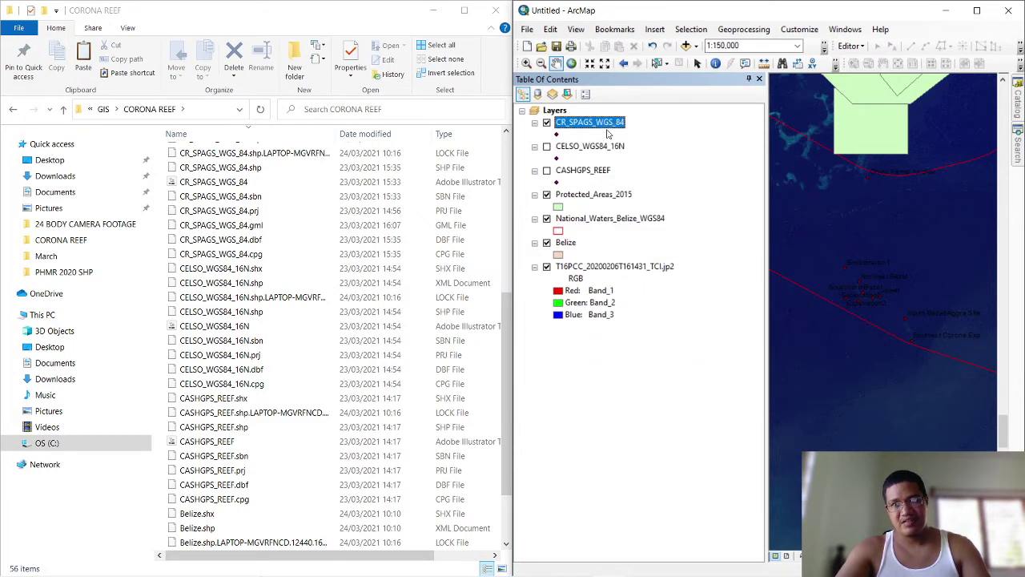
Set the label text color of the CR_SPAGS_WGS_84 layer to white in its layer properties.
{"action": "right_click", "coordinate": [577, 131]}
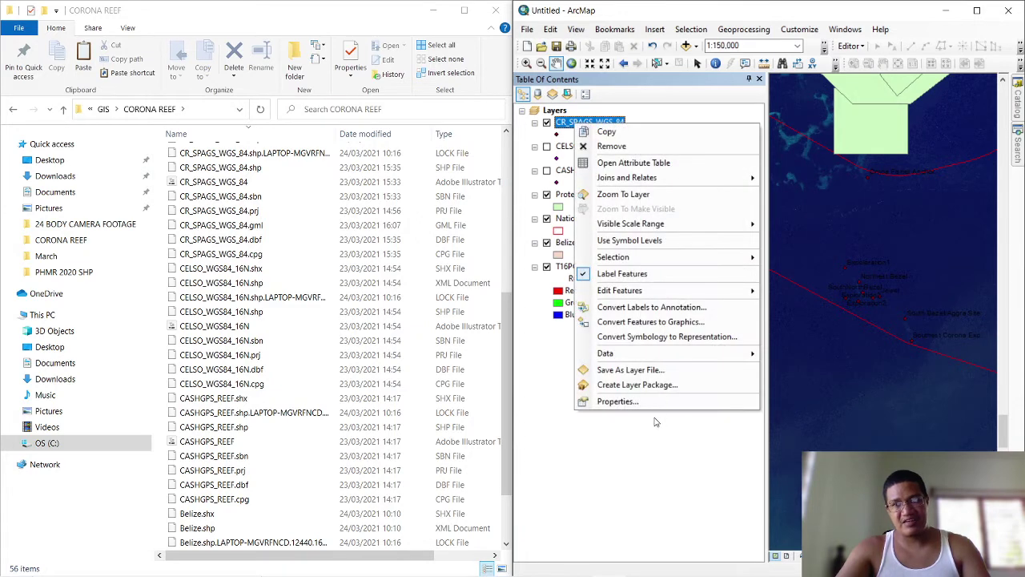
{"action": "left_click", "coordinate": [623, 402]}
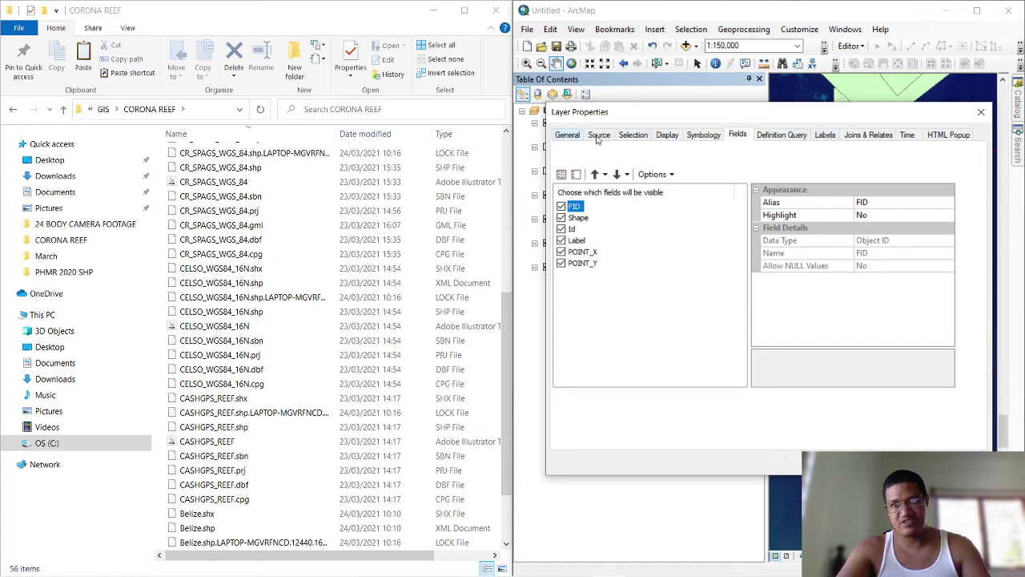
{"action": "left_click", "coordinate": [825, 136]}
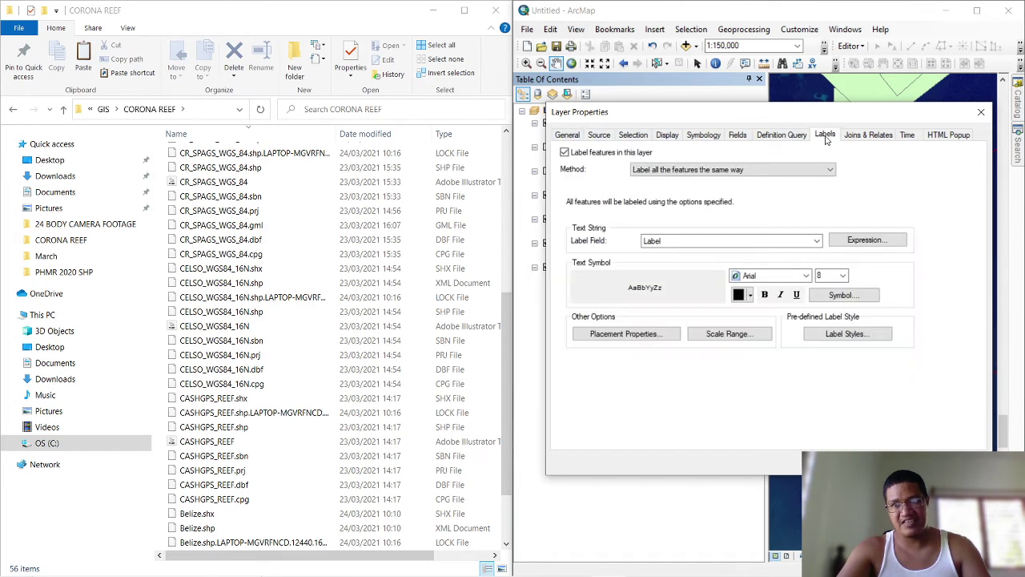
{"action": "left_click", "coordinate": [745, 295]}
{"action": "left_click", "coordinate": [615, 338]}
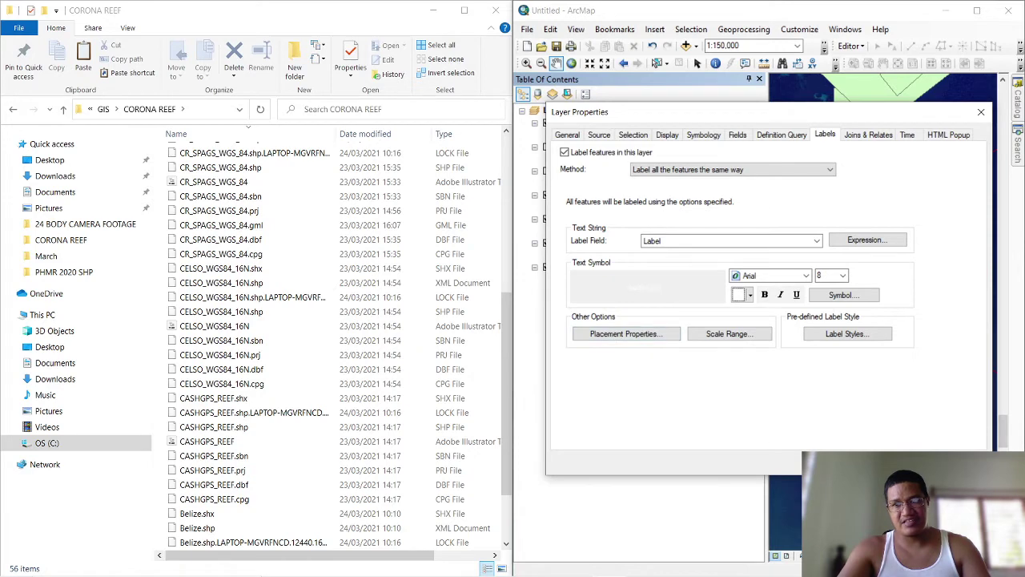
{"action": "left_click", "coordinate": [833, 463]}
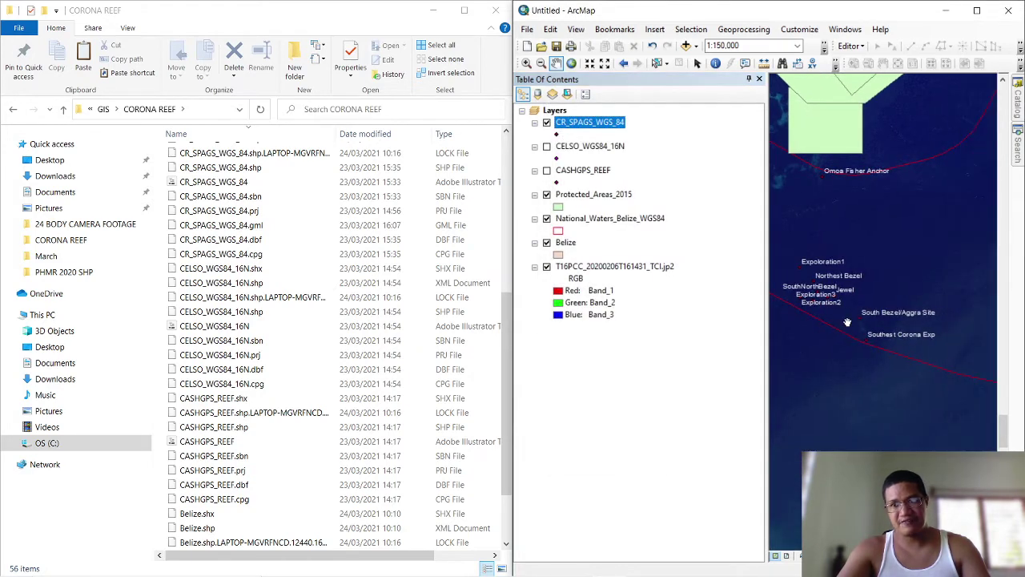
Maximize the ArcMap window and examine the labelled CR_SPAGS_WGS_84 sites around the reef up close.
{"action": "left_click_drag", "start_coordinate": [848, 322], "coordinate": [853, 311]}
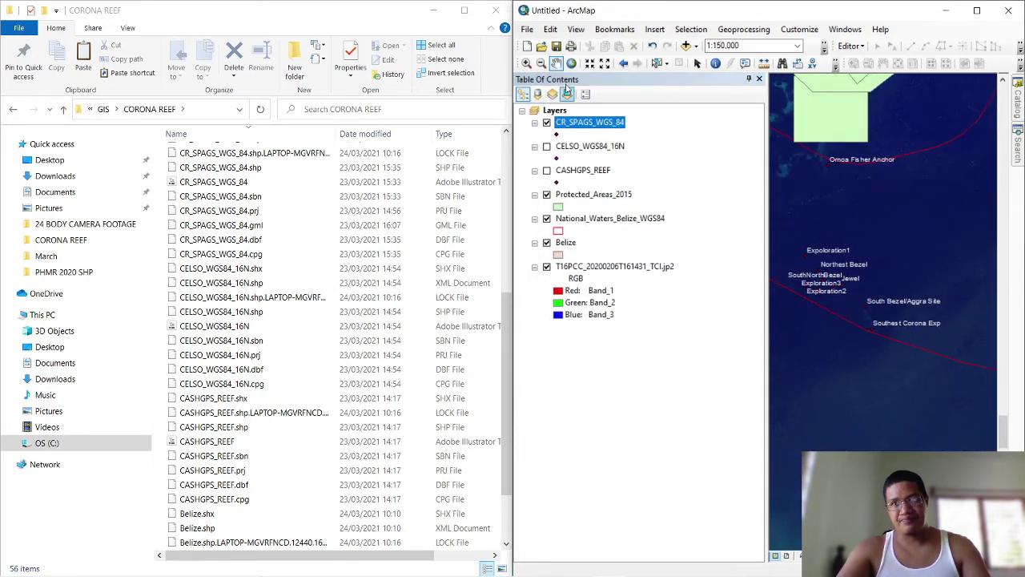
{"action": "left_click", "coordinate": [527, 64]}
{"action": "left_click_drag", "start_coordinate": [803, 146], "coordinate": [885, 296]}
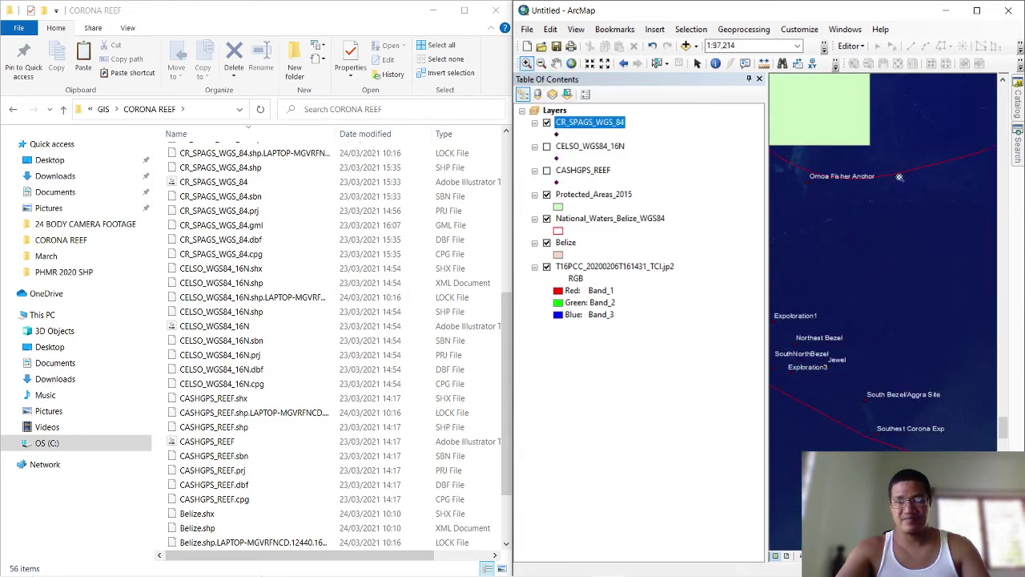
{"action": "left_click", "coordinate": [977, 10]}
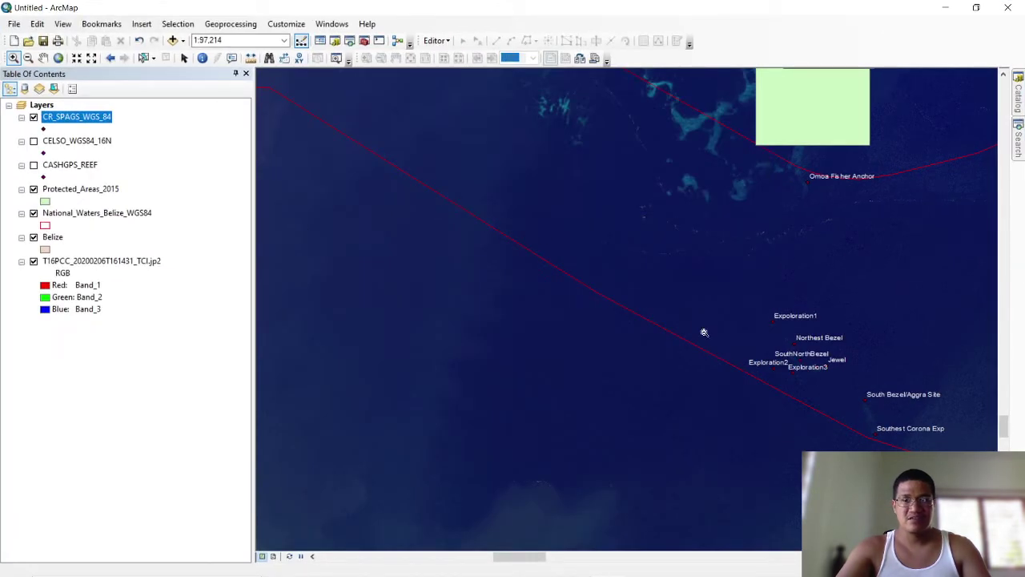
{"action": "left_click_drag", "start_coordinate": [699, 201], "coordinate": [940, 434]}
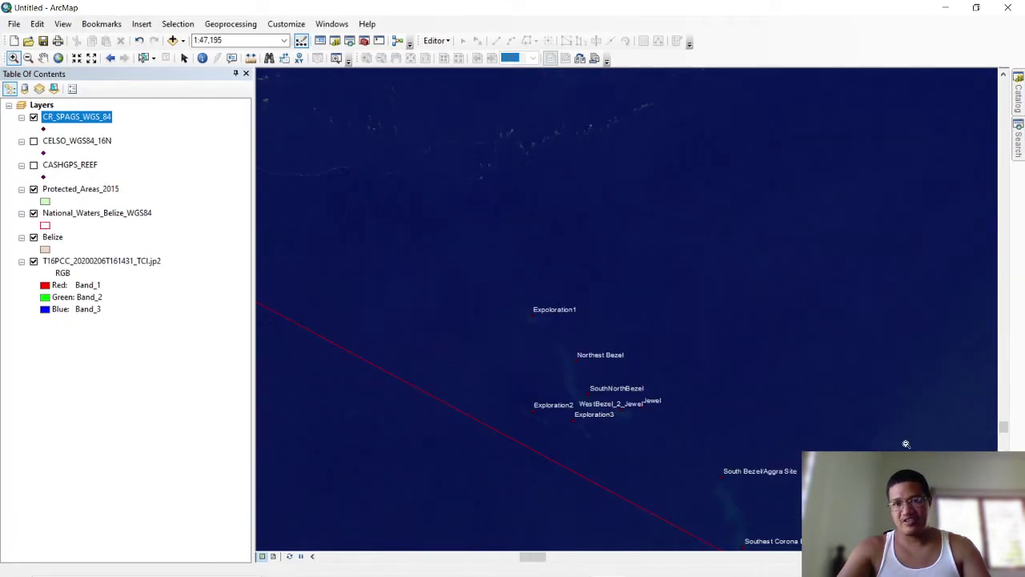
{"action": "left_click", "coordinate": [42, 57]}
{"action": "left_click_drag", "start_coordinate": [645, 378], "coordinate": [612, 342]}
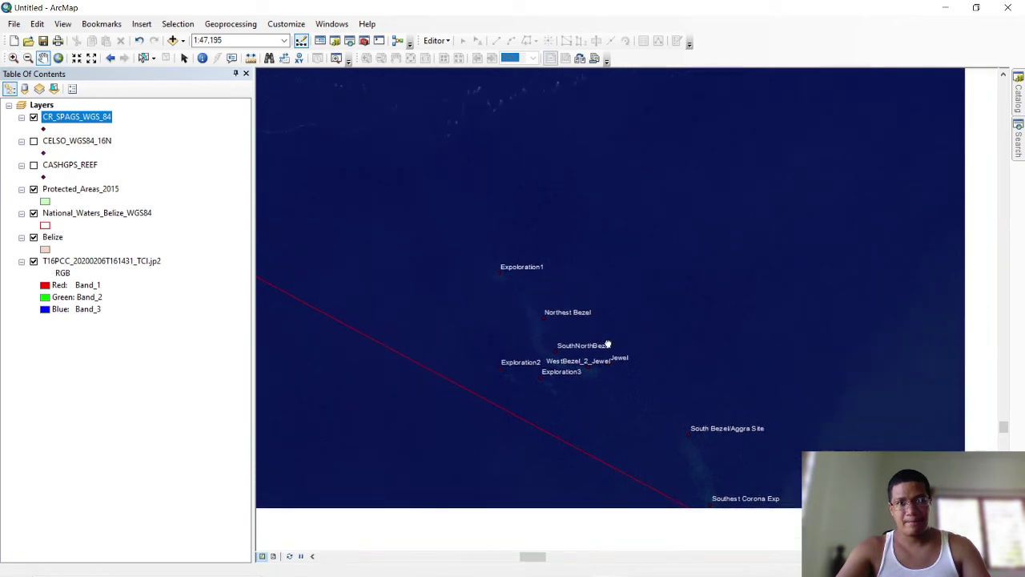
{"action": "scroll", "coordinate": [611, 343], "scroll_direction": "up", "scroll_amount": 1}
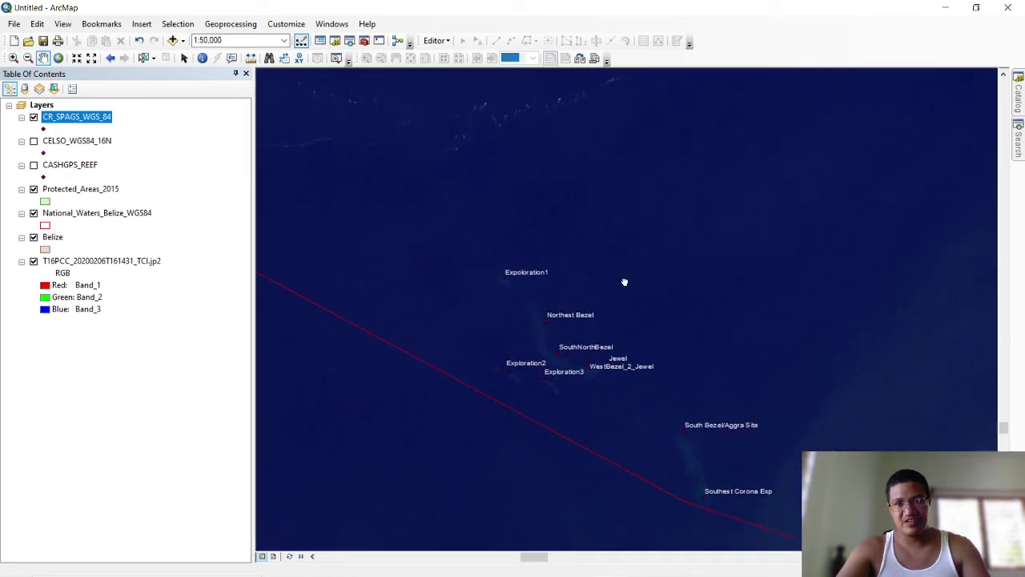
{"action": "left_click_drag", "start_coordinate": [623, 281], "coordinate": [570, 318]}
{"action": "scroll", "coordinate": [596, 272], "scroll_direction": "up", "scroll_amount": 1}
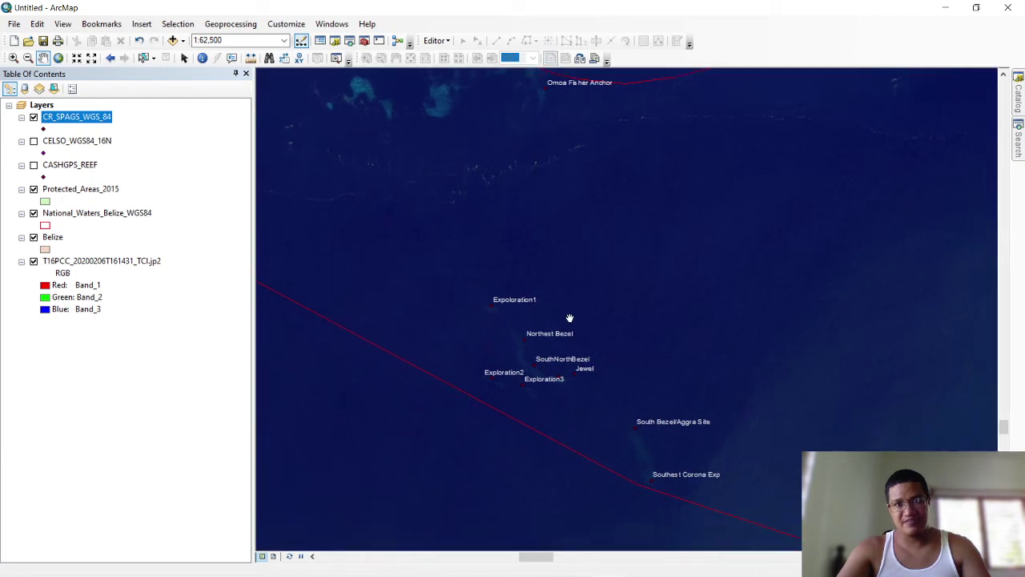
Hide the Protected_Areas_2015 layer and frame the map from Omoa Fisher Anchor to Southest Corona Exp.
{"action": "left_click_drag", "start_coordinate": [576, 133], "coordinate": [523, 305]}
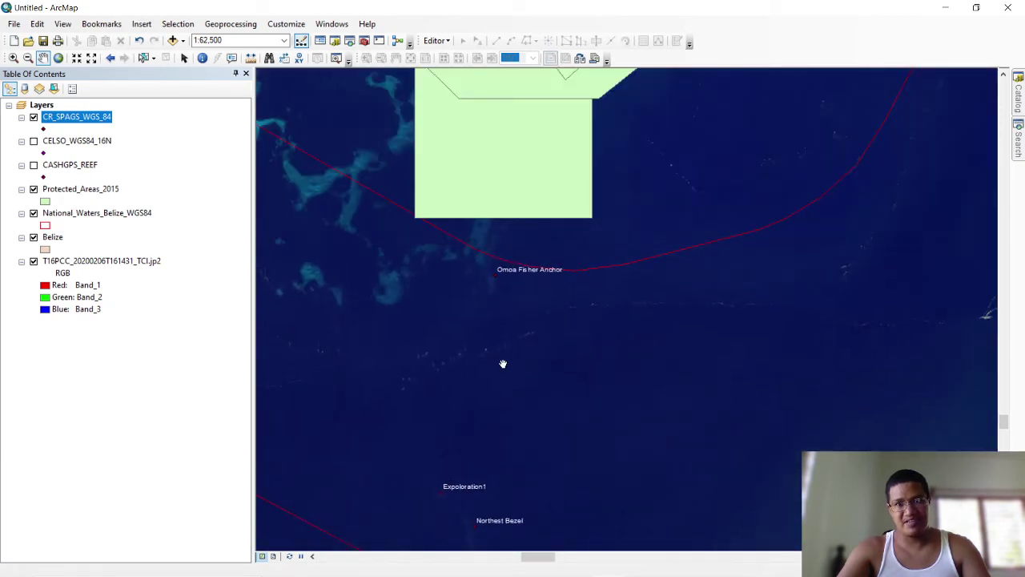
{"action": "left_click_drag", "start_coordinate": [501, 362], "coordinate": [526, 279]}
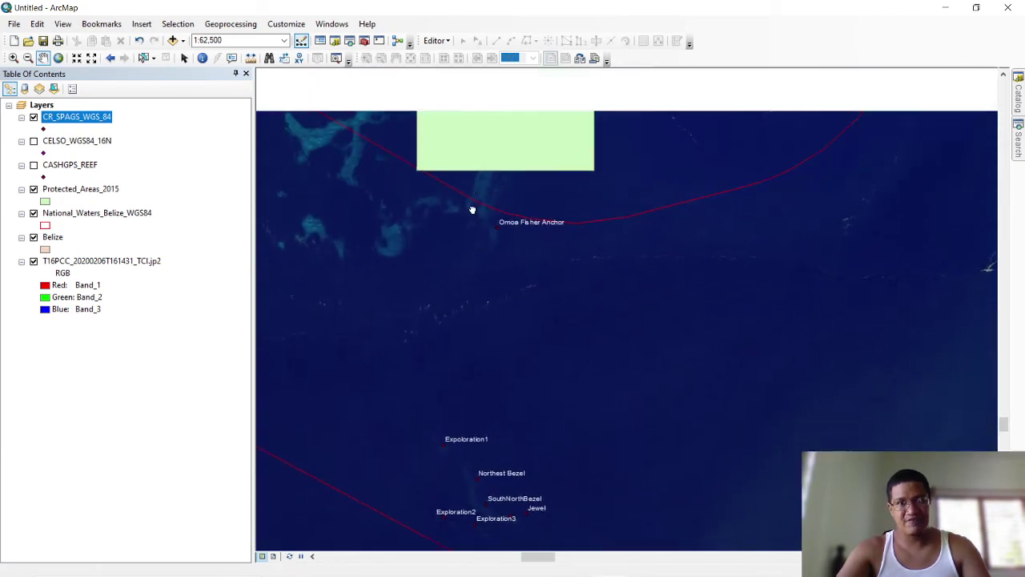
{"action": "left_click_drag", "start_coordinate": [485, 168], "coordinate": [511, 288]}
{"action": "left_click", "coordinate": [34, 190]}
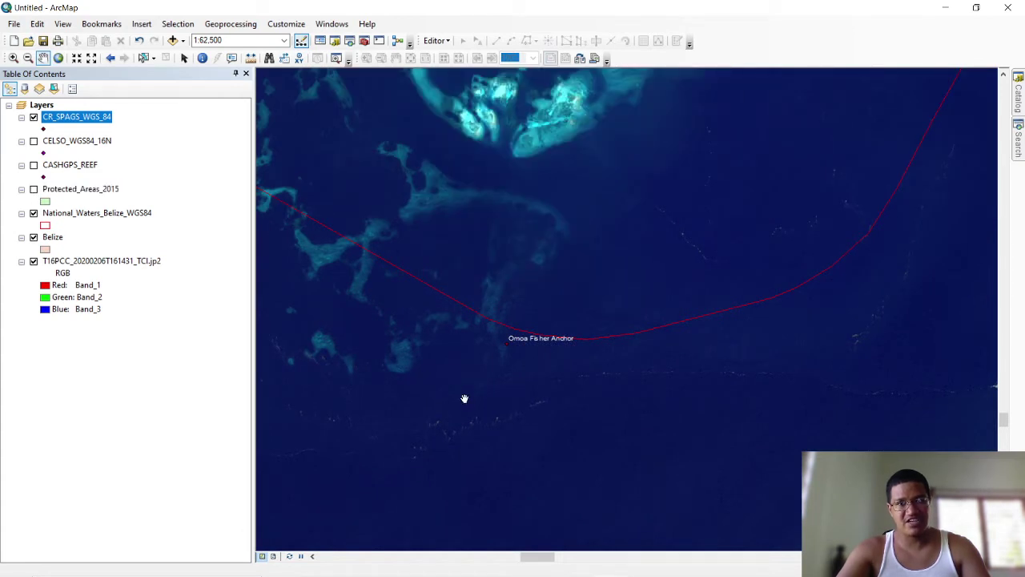
{"action": "left_click_drag", "start_coordinate": [465, 396], "coordinate": [497, 261]}
{"action": "left_click_drag", "start_coordinate": [511, 377], "coordinate": [519, 316]}
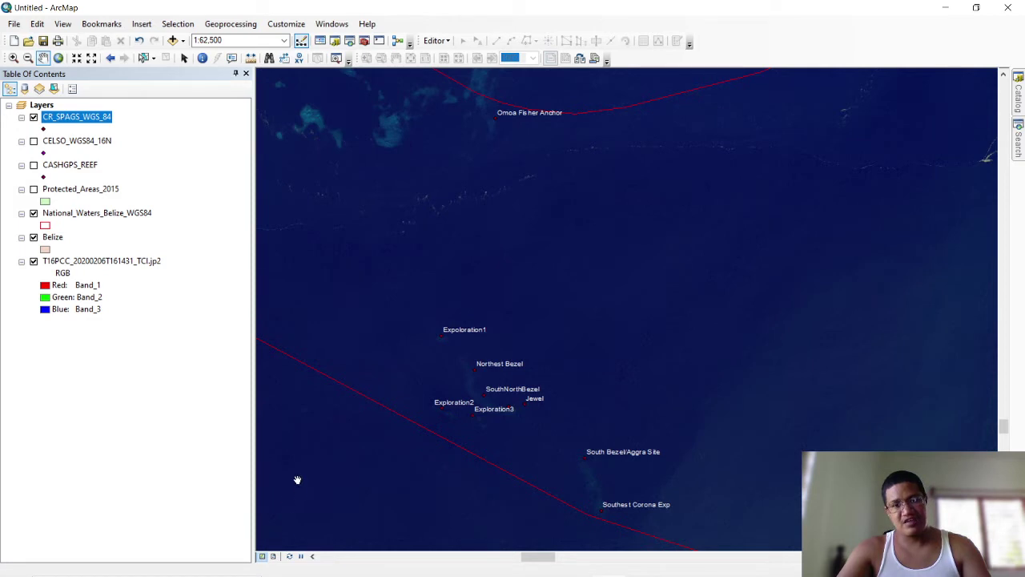
In layout view, enlarge the data frame on all sides to nearly fill the page and zoom its map in on the labelled sites.
{"action": "left_click", "coordinate": [273, 558]}
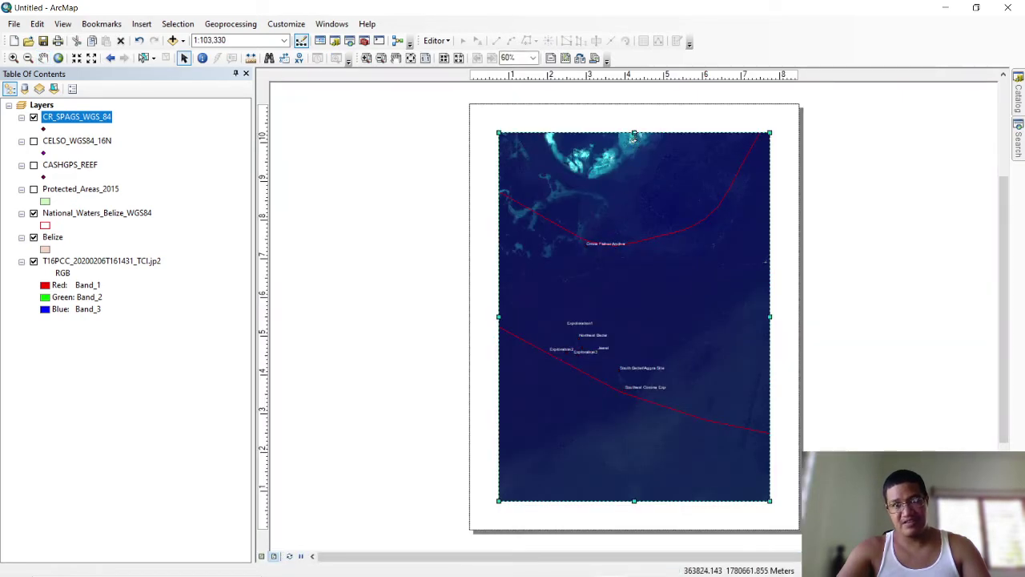
{"action": "left_click_drag", "start_coordinate": [634, 133], "coordinate": [634, 113]}
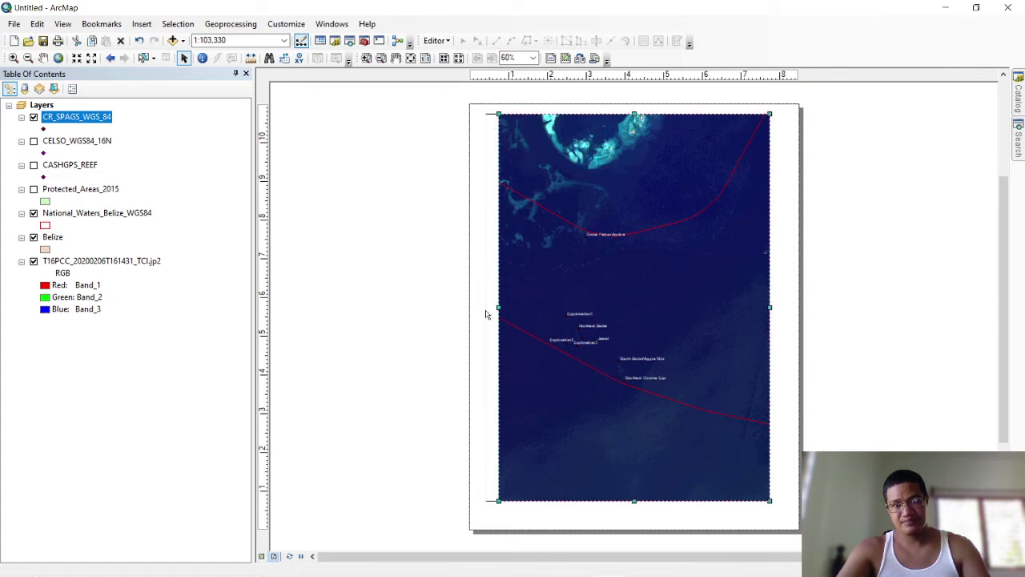
{"action": "left_click_drag", "start_coordinate": [485, 314], "coordinate": [484, 313]}
{"action": "left_click_drag", "start_coordinate": [769, 307], "coordinate": [789, 309]}
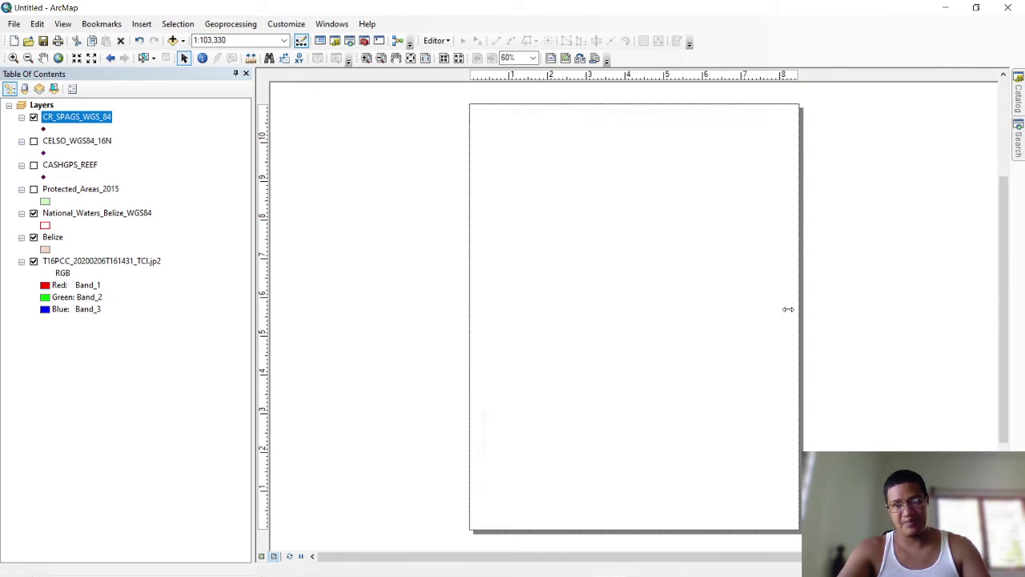
{"action": "left_click_drag", "start_coordinate": [638, 505], "coordinate": [639, 521]}
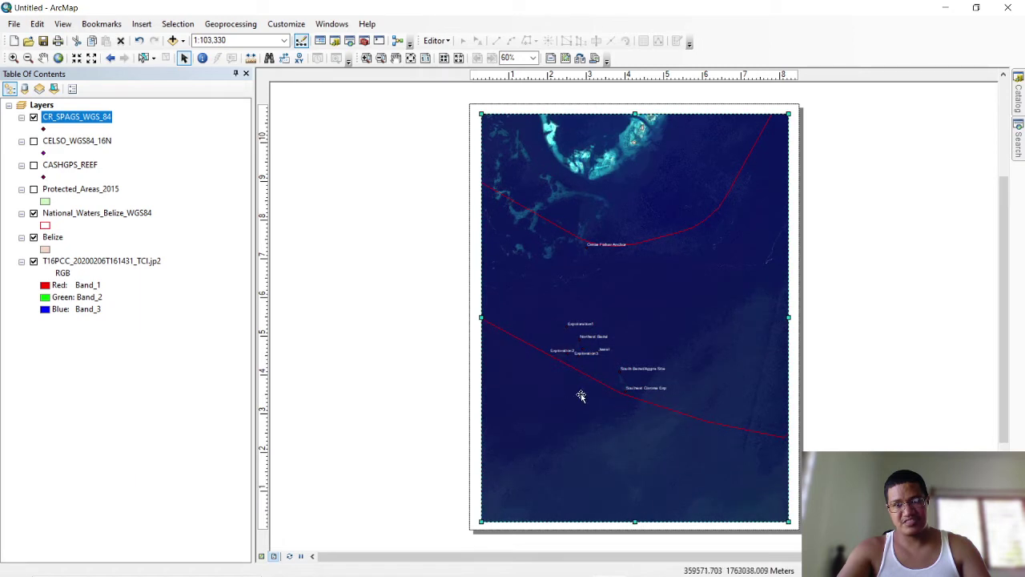
{"action": "left_click", "coordinate": [13, 58]}
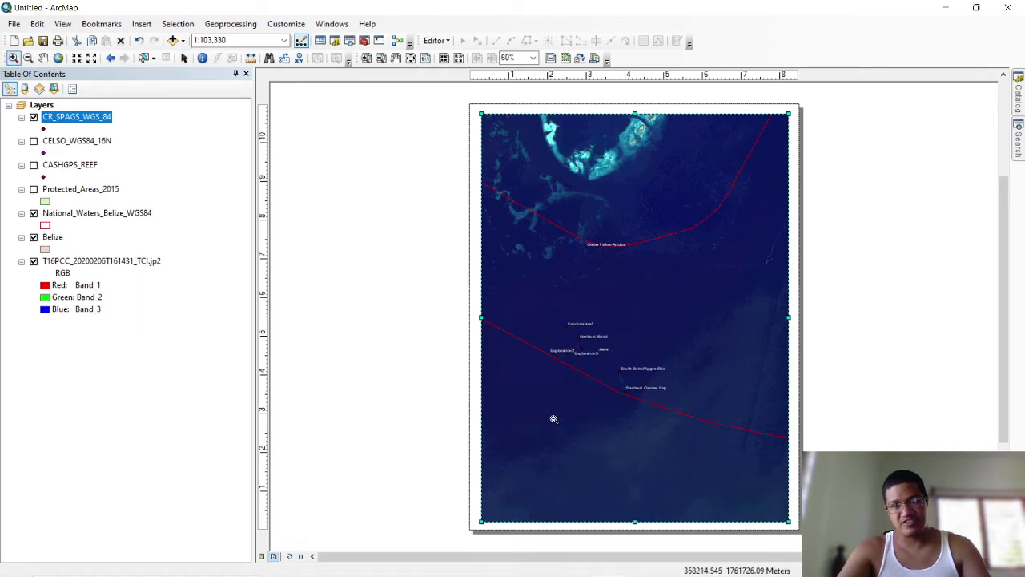
{"action": "left_click_drag", "start_coordinate": [537, 198], "coordinate": [657, 408]}
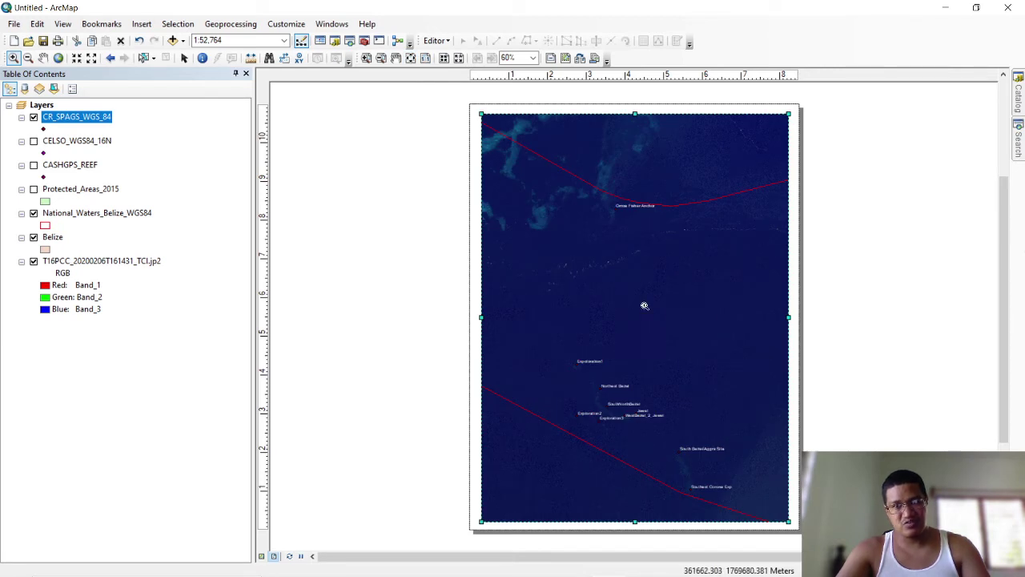
{"action": "left_click", "coordinate": [395, 58]}
{"action": "left_click_drag", "start_coordinate": [648, 334], "coordinate": [642, 268]}
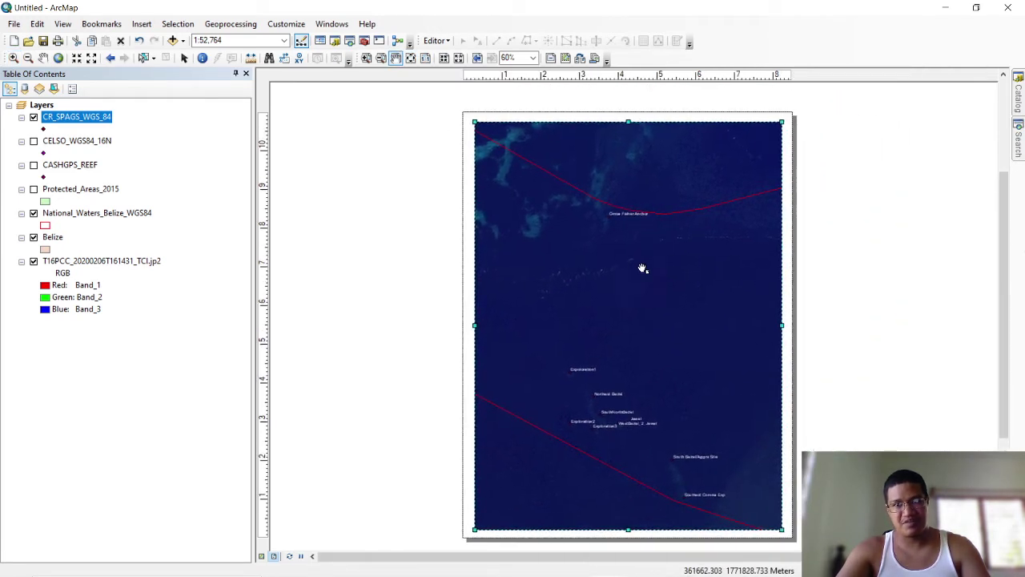
{"action": "left_click", "coordinate": [410, 57]}
{"action": "left_click", "coordinate": [13, 59]}
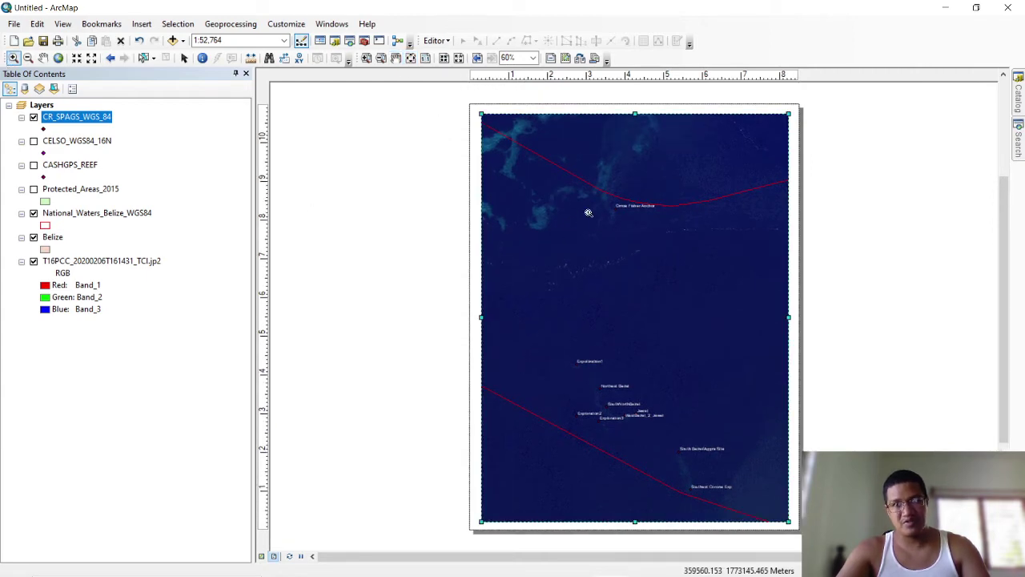
Change the CR_SPAGS_WGS_84 point symbol to a white fill and increase its size.
{"action": "left_click", "coordinate": [43, 128]}
{"action": "left_click", "coordinate": [631, 243]}
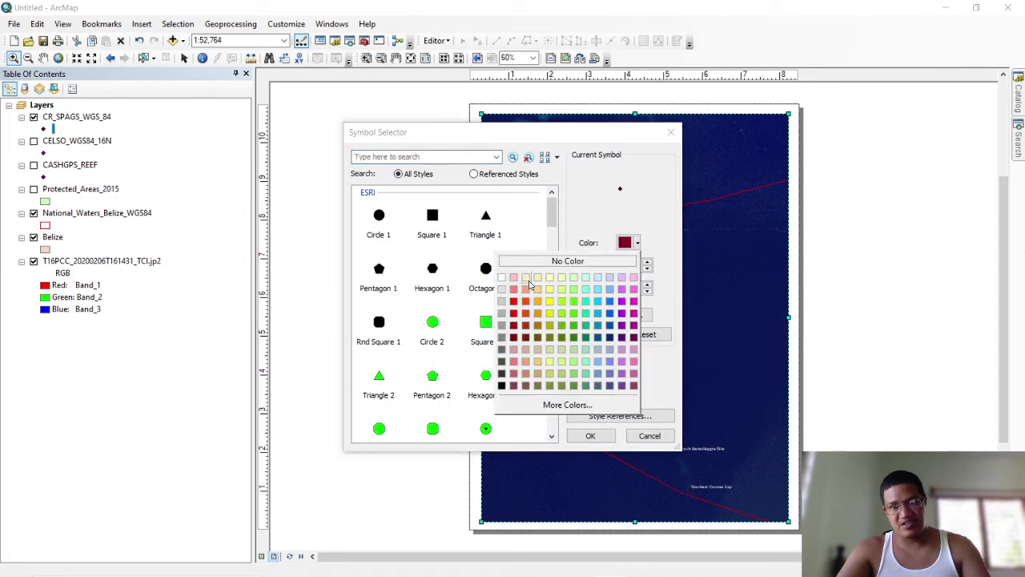
{"action": "left_click", "coordinate": [501, 277]}
{"action": "left_click", "coordinate": [648, 265]}
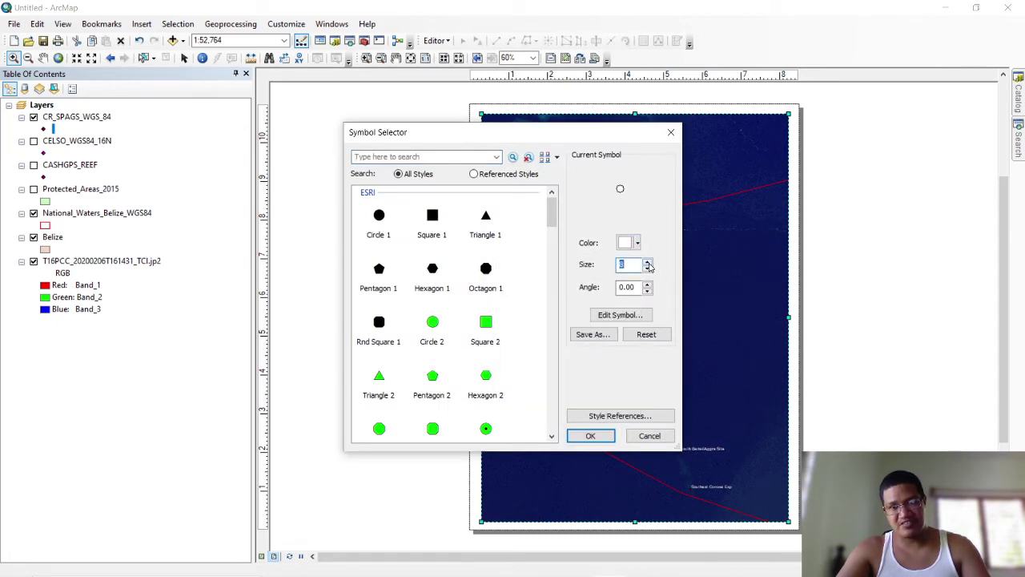
{"action": "left_click", "coordinate": [588, 435]}
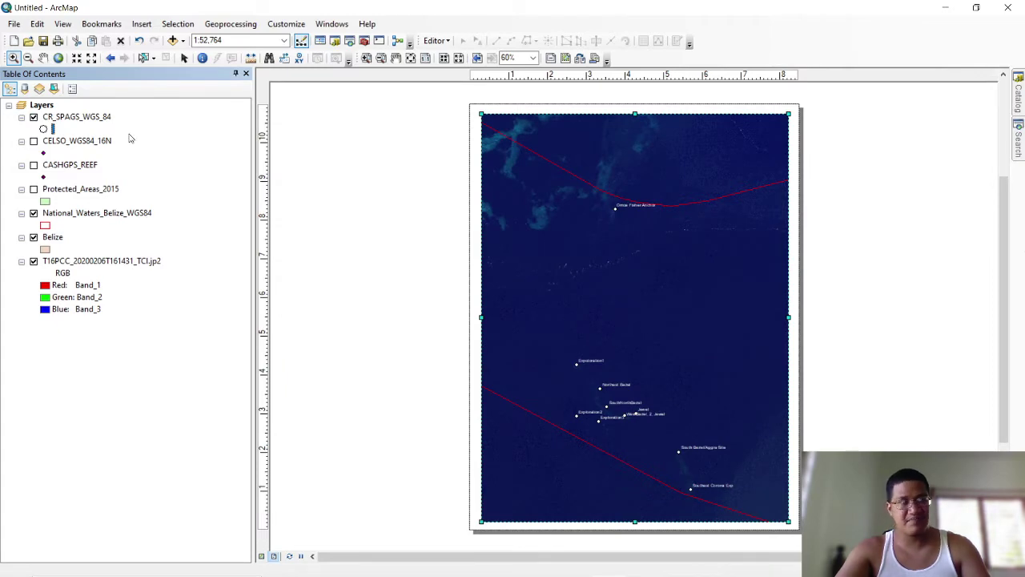
Set the label font size of the CR_SPAGS_WGS_84 layer to 12 in its layer properties.
{"action": "right_click", "coordinate": [95, 120]}
{"action": "left_click", "coordinate": [164, 395]}
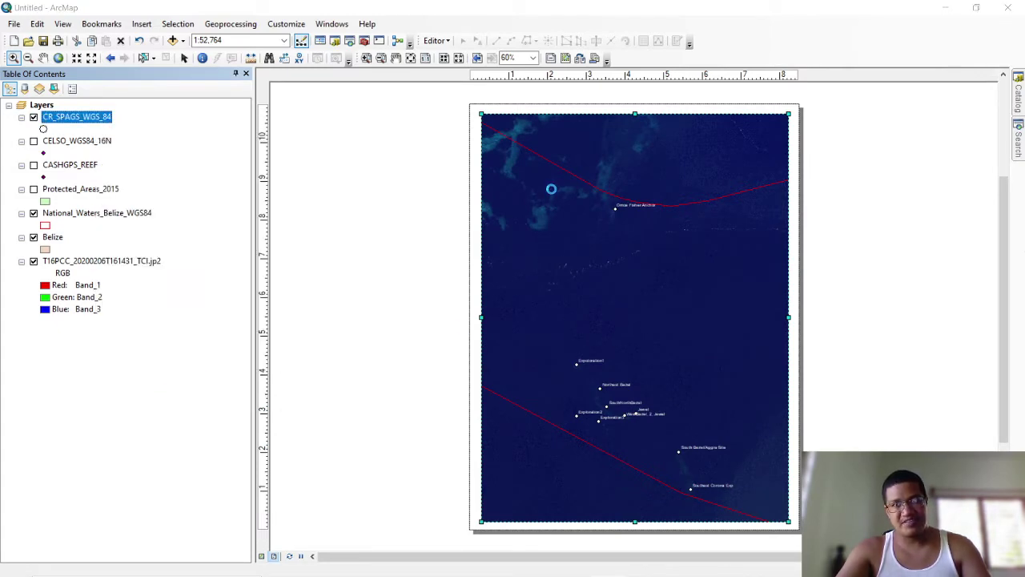
{"action": "left_click", "coordinate": [587, 297]}
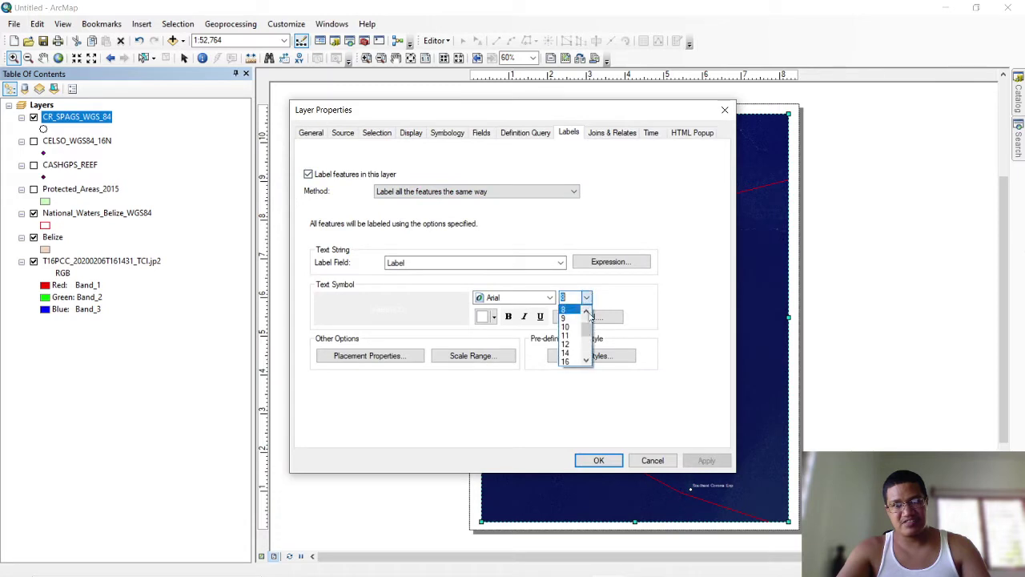
{"action": "left_click", "coordinate": [575, 351]}
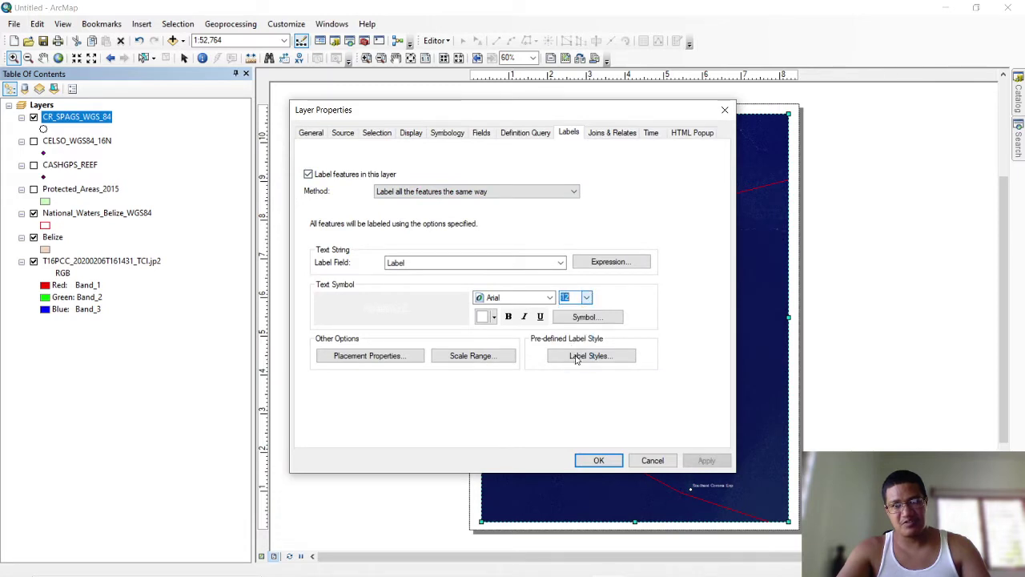
{"action": "left_click", "coordinate": [597, 459]}
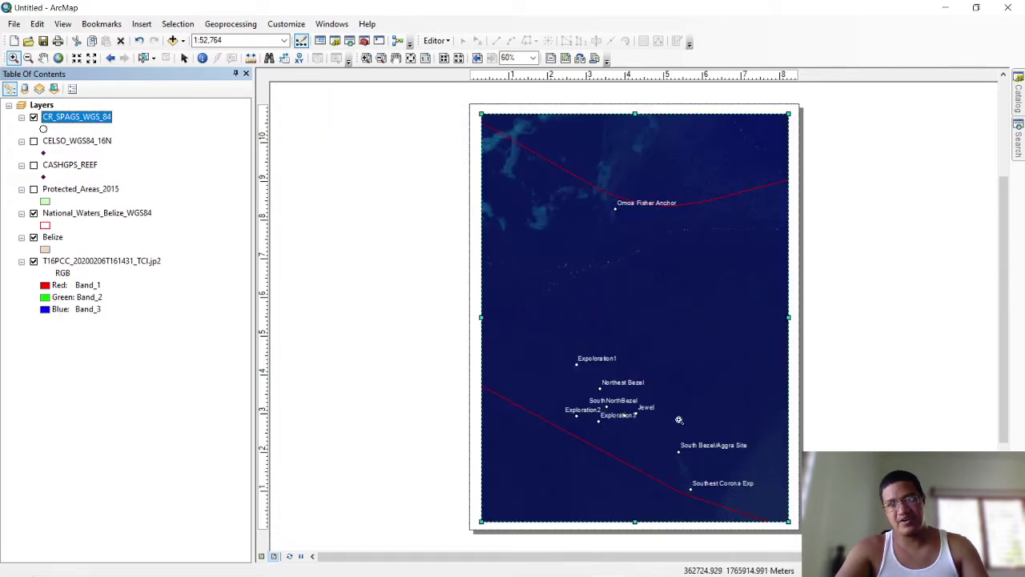
Insert the ESRI North 7 north arrow and place it in the map's upper-left corner.
{"action": "left_click", "coordinate": [141, 23]}
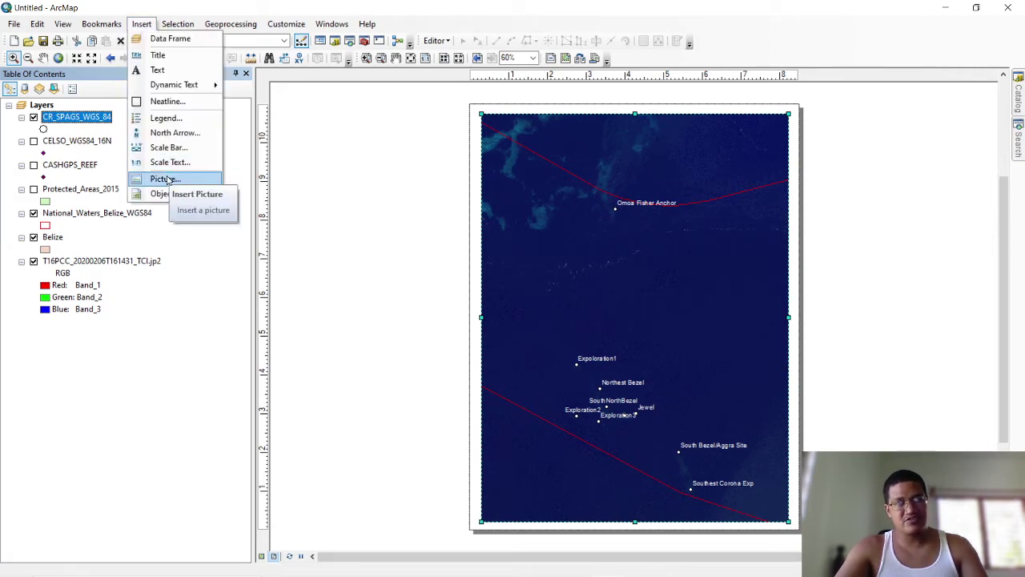
{"action": "left_click", "coordinate": [148, 133]}
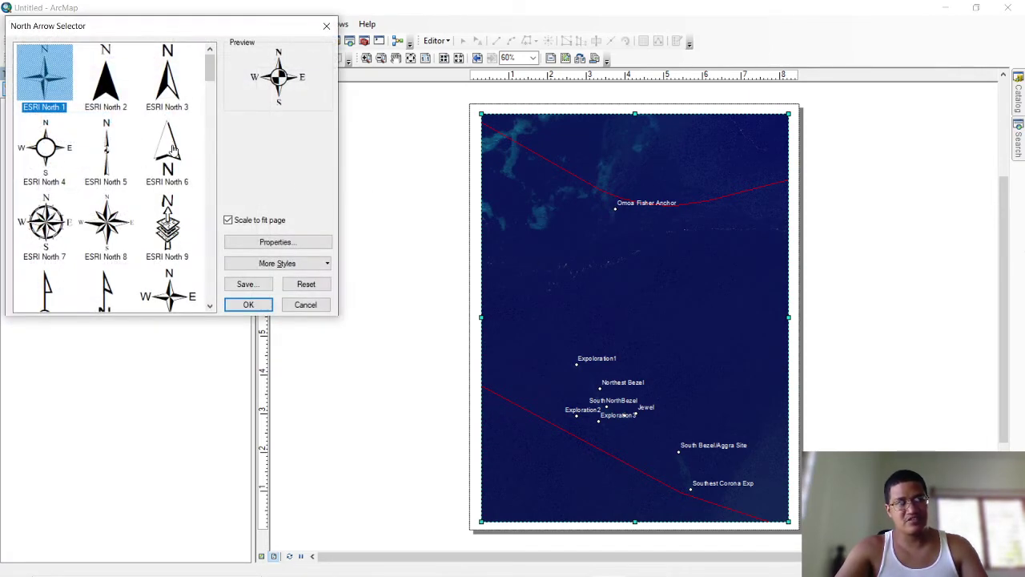
{"action": "left_click", "coordinate": [51, 226]}
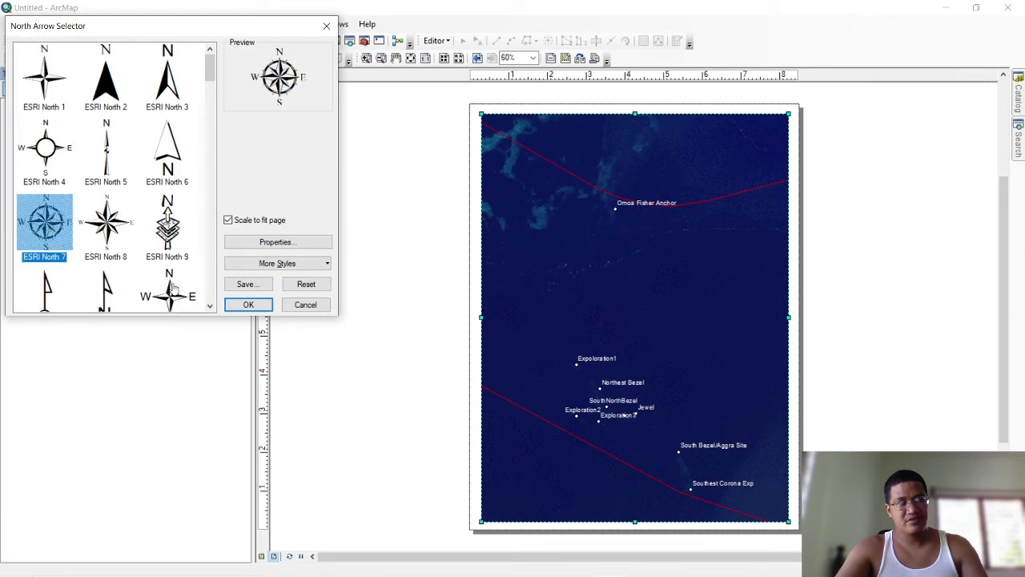
{"action": "left_click", "coordinate": [249, 304]}
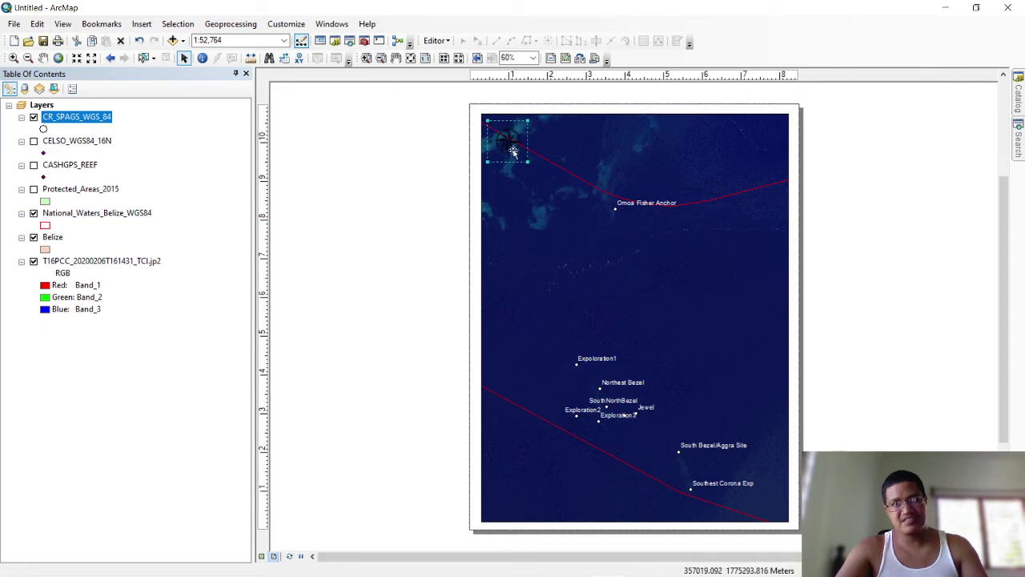
Give the north arrow a white frame background with an X gap of 10 pts.
{"action": "right_click", "coordinate": [512, 149]}
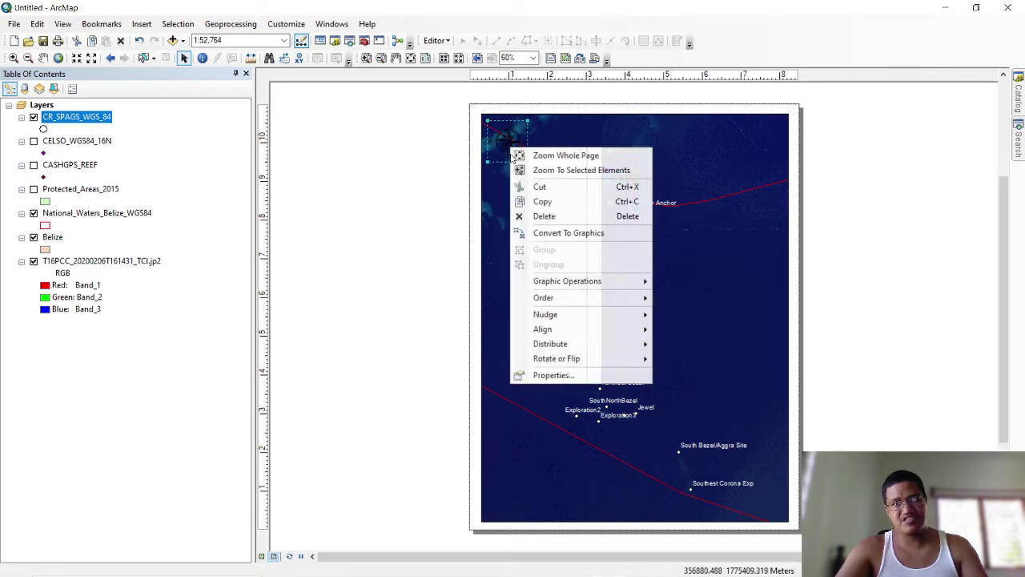
{"action": "left_click", "coordinate": [555, 376]}
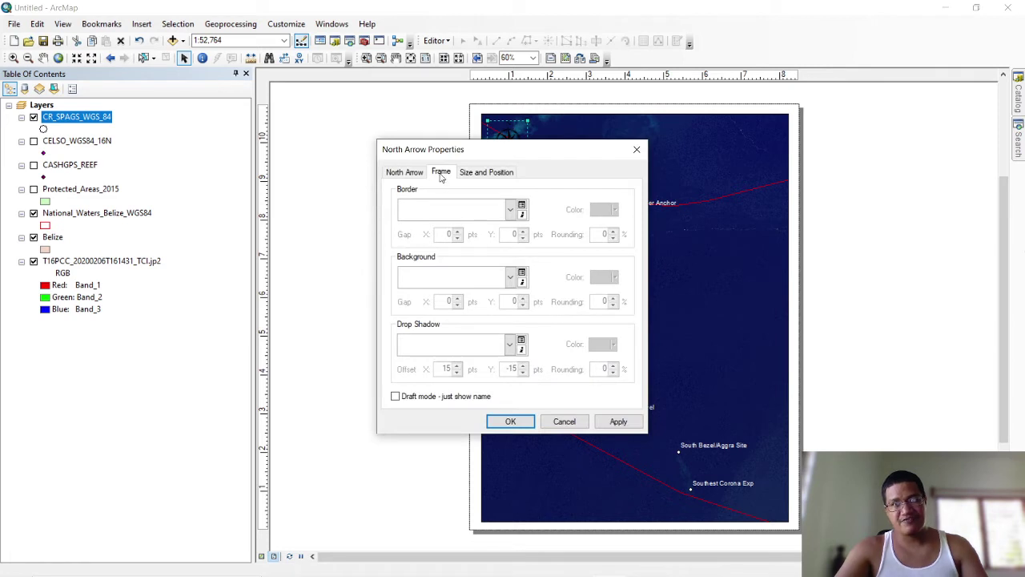
{"action": "left_click", "coordinate": [511, 279]}
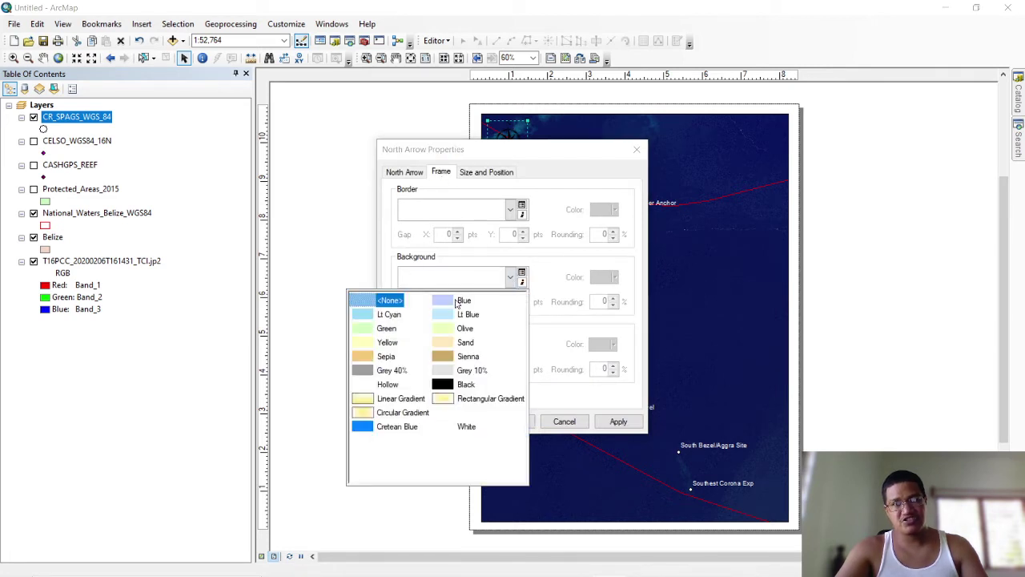
{"action": "left_click", "coordinate": [373, 315]}
{"action": "left_click", "coordinate": [615, 277]}
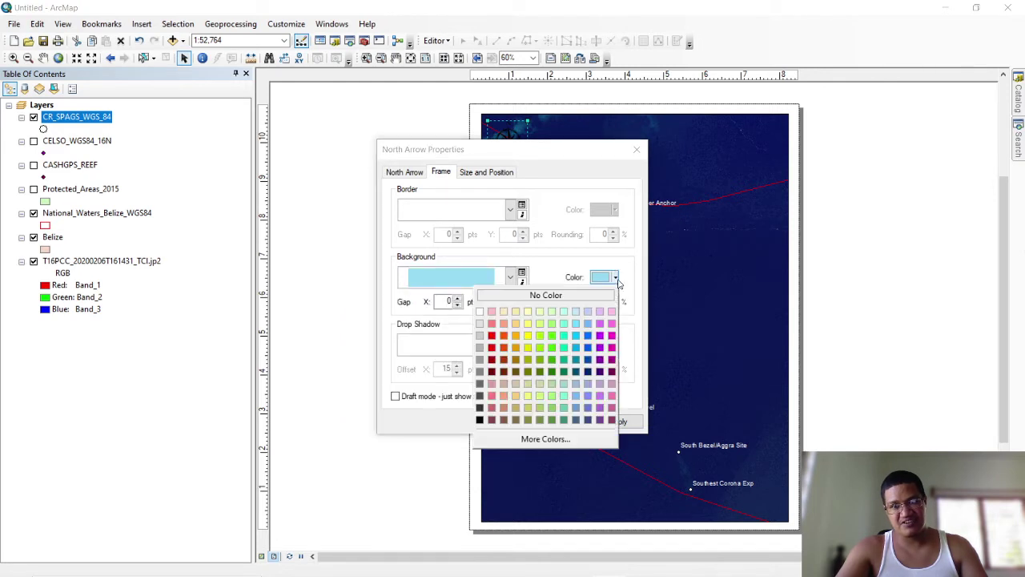
{"action": "left_click", "coordinate": [480, 316]}
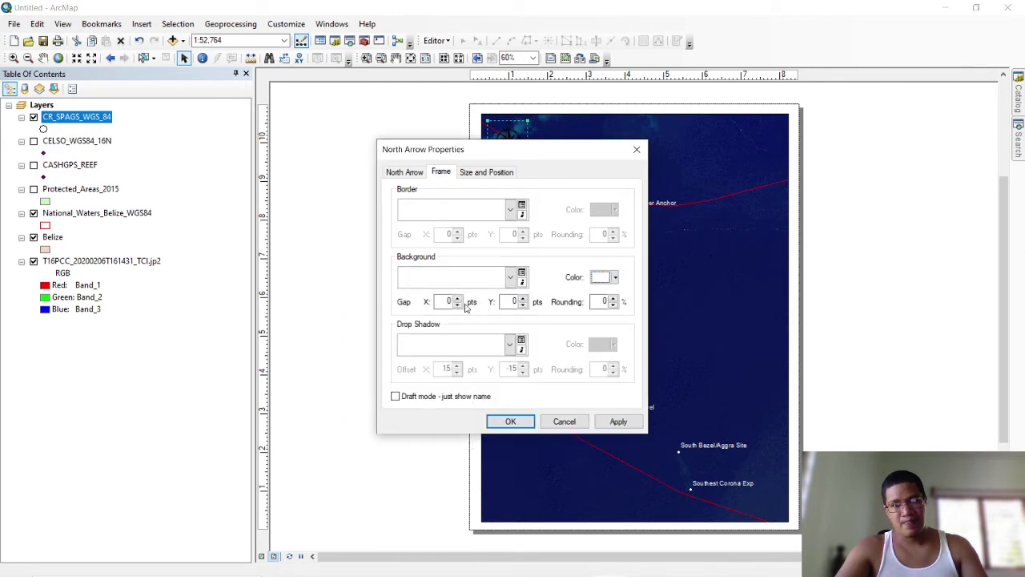
{"action": "left_click", "coordinate": [459, 301]}
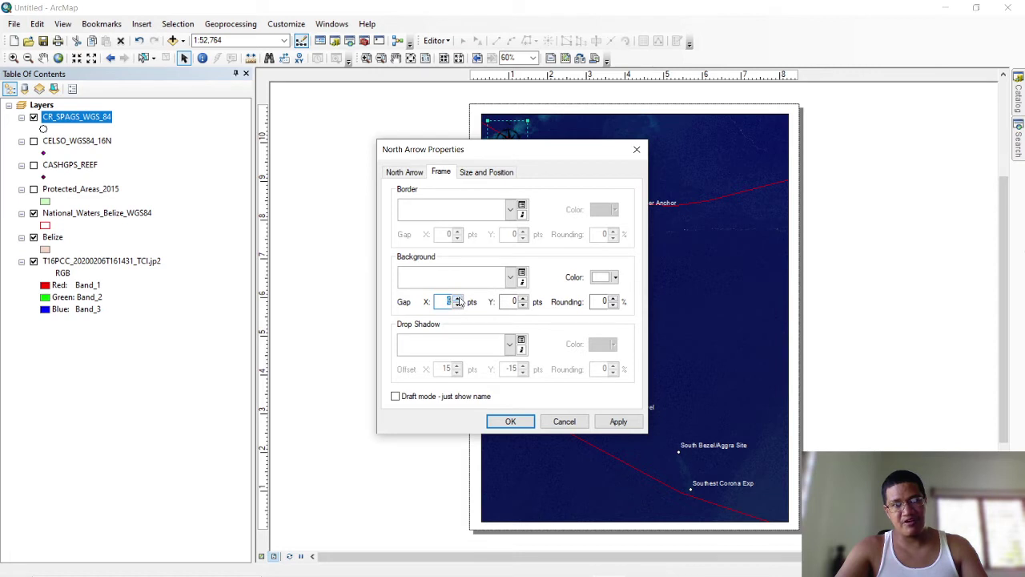
{"action": "type", "text": "10"}
{"action": "left_click", "coordinate": [510, 421]}
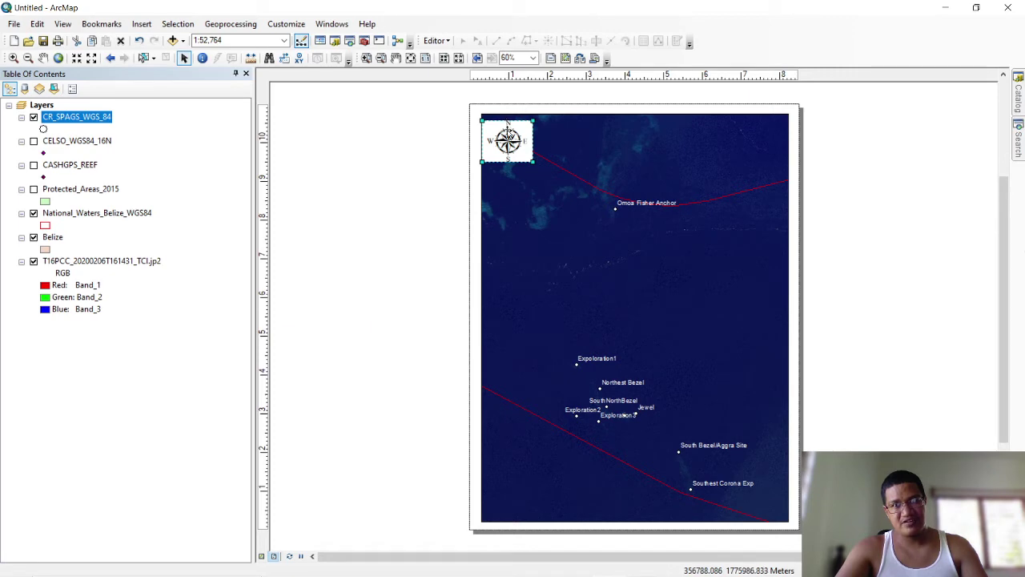
Set the Y gap of the north arrow's background to 10 pts and shift the arrow slightly inward from the map corner.
{"action": "right_click", "coordinate": [505, 124]}
{"action": "left_click", "coordinate": [538, 360]}
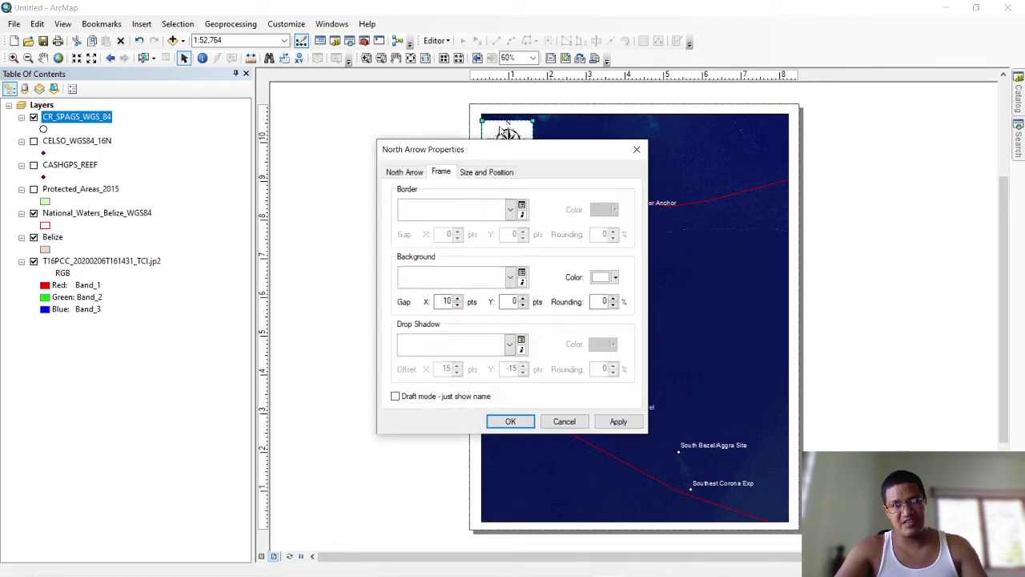
{"action": "left_click", "coordinate": [521, 299]}
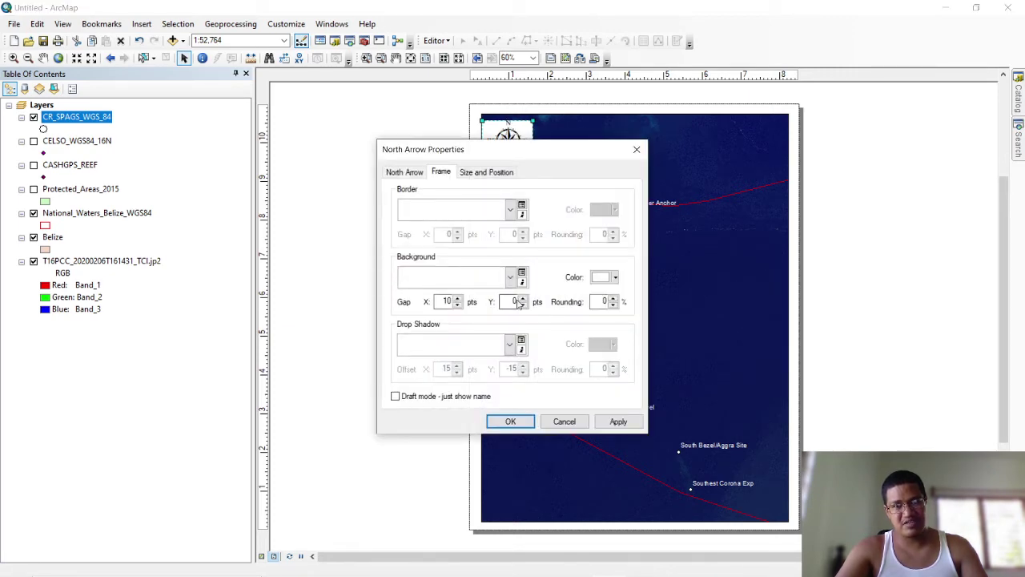
{"action": "left_click", "coordinate": [521, 299]}
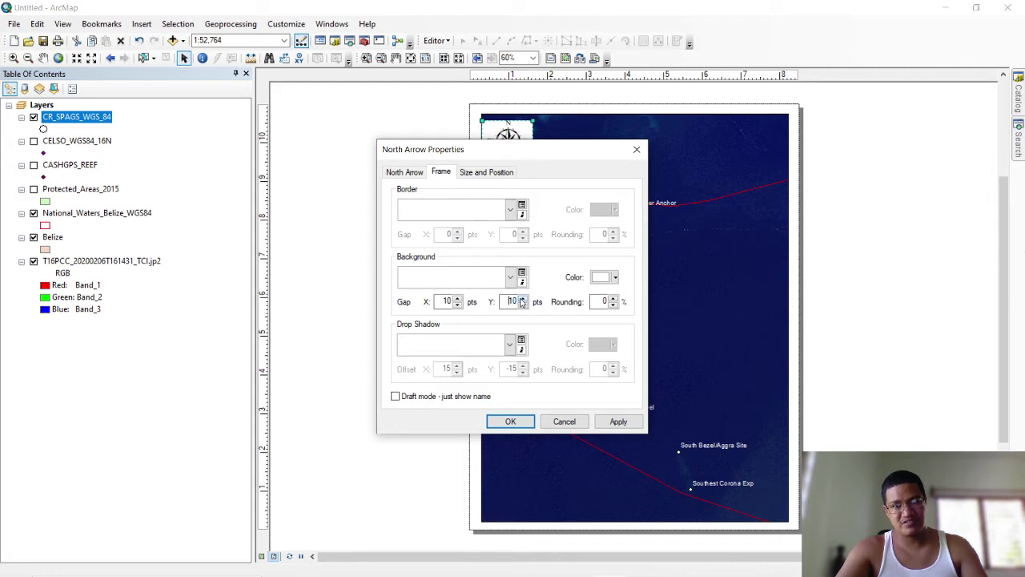
{"action": "left_click", "coordinate": [510, 422]}
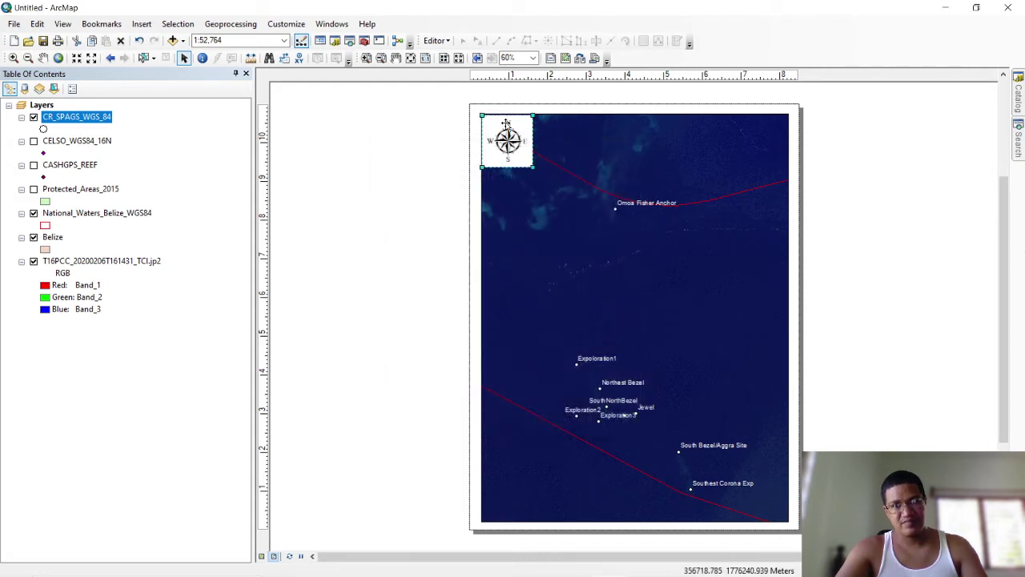
{"action": "left_click_drag", "start_coordinate": [507, 123], "coordinate": [511, 128]}
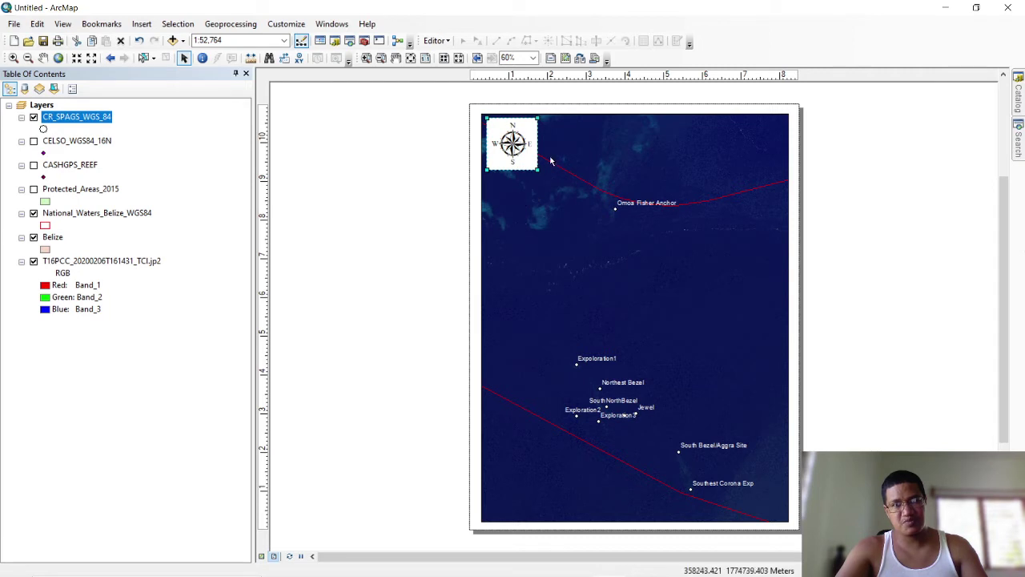
Insert the map title "Corona Reef Monitoring Sites" and move it up close to the map's upper edge.
{"action": "left_click", "coordinate": [142, 24]}
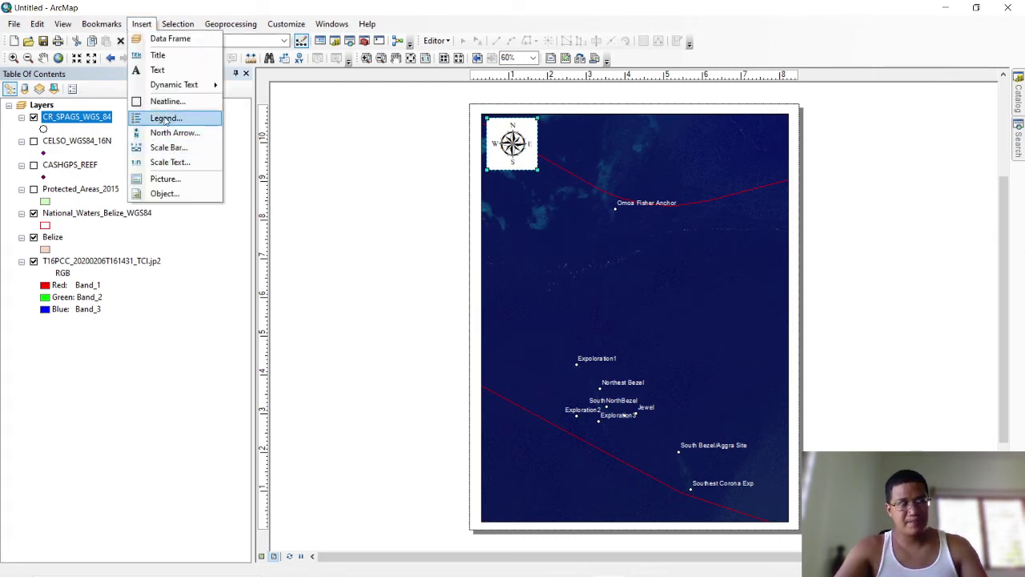
{"action": "left_click", "coordinate": [157, 55]}
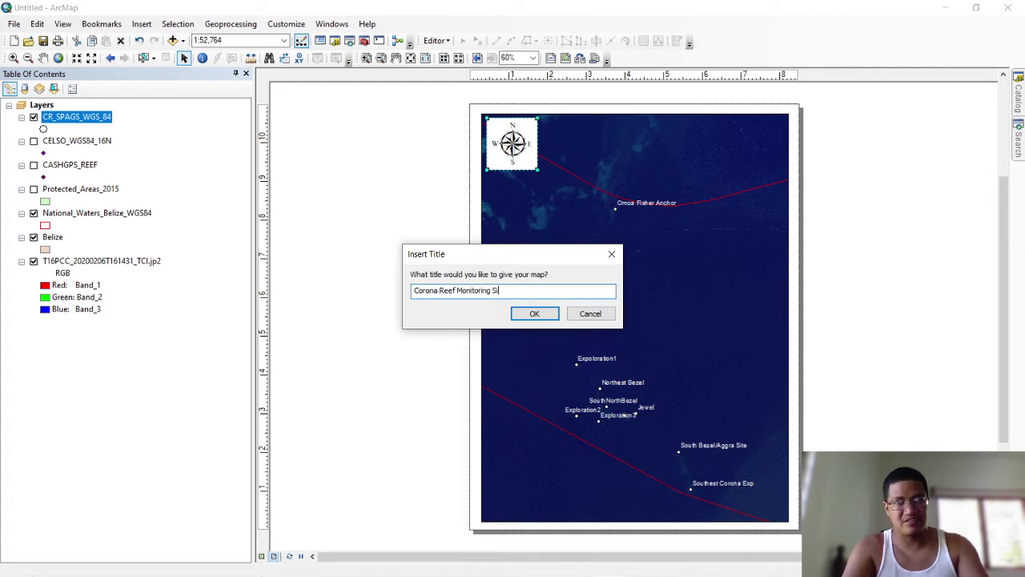
{"action": "left_click", "coordinate": [534, 313]}
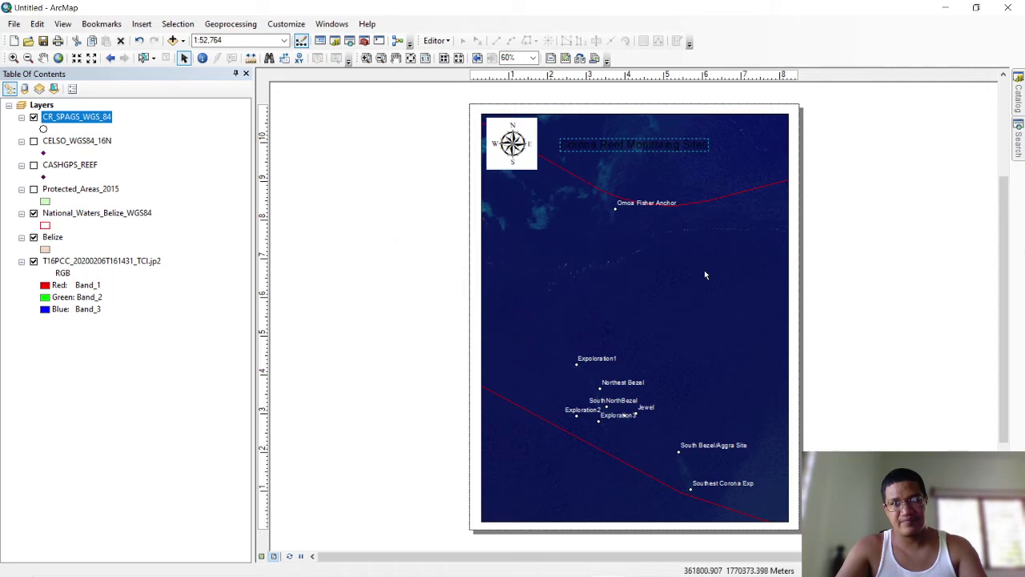
{"action": "left_click_drag", "start_coordinate": [647, 144], "coordinate": [646, 136]}
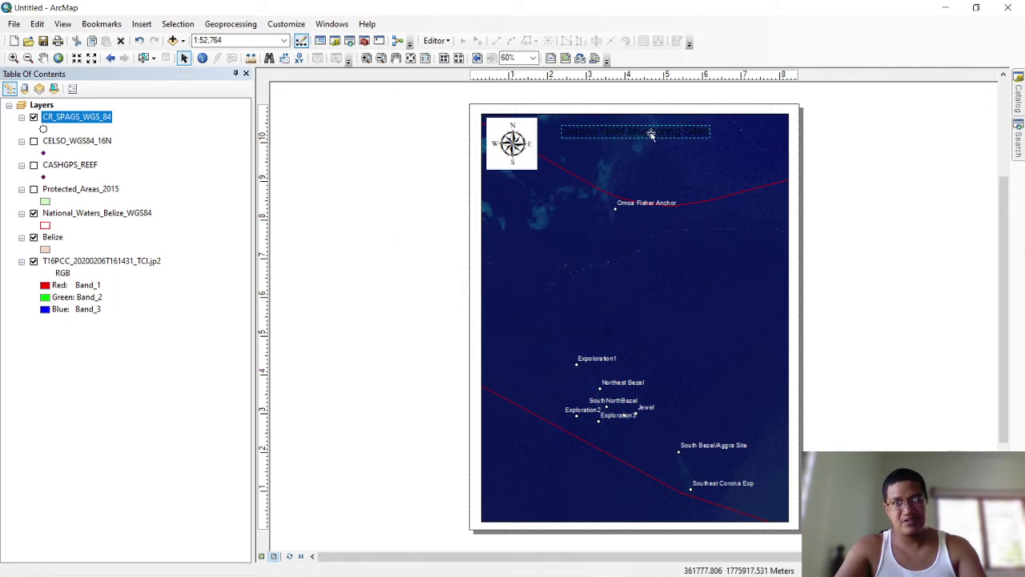
Replace the title's dynamic text with "Corona Reef Monitoring Sites 2021".
{"action": "right_click", "coordinate": [648, 130]}
{"action": "left_click", "coordinate": [694, 362]}
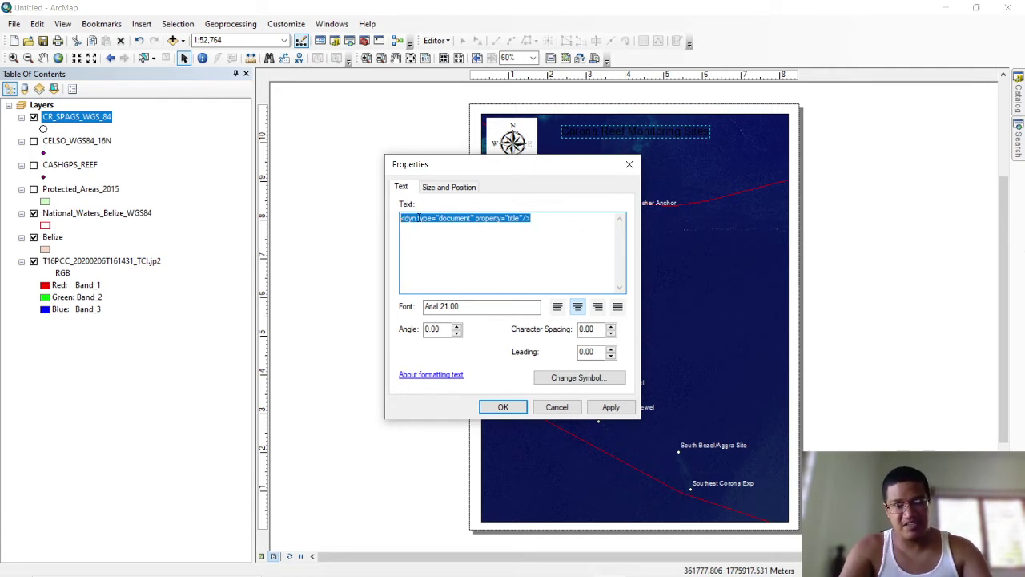
{"action": "type", "text": "Corona Reef Monitoring Sites 2021"}
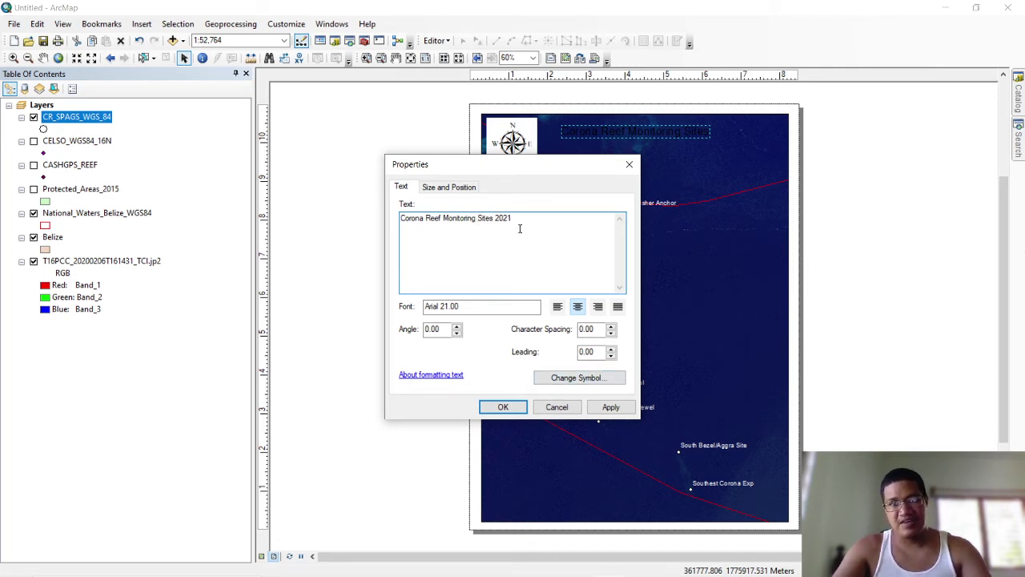
{"action": "left_click", "coordinate": [609, 407]}
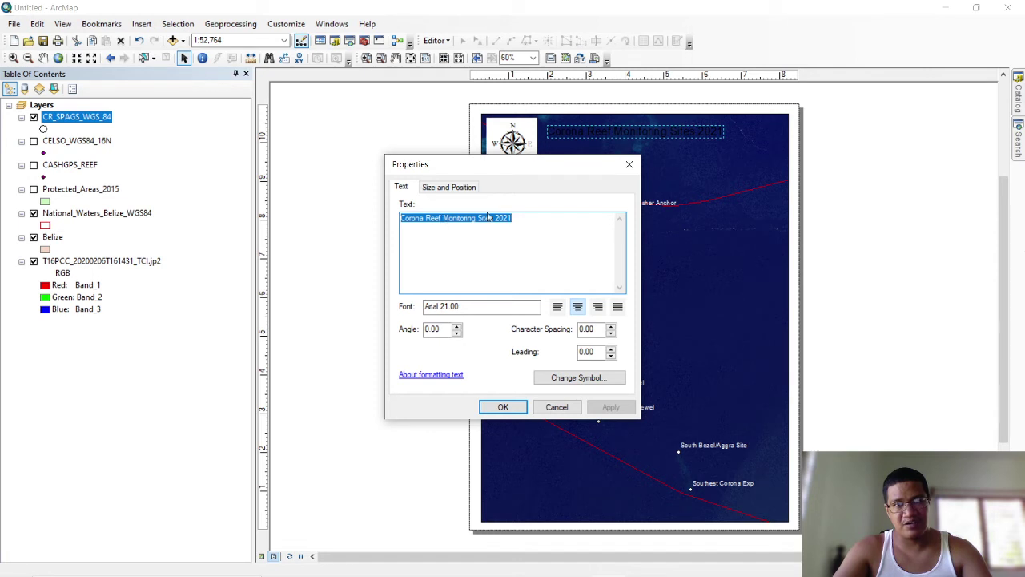
{"action": "left_click", "coordinate": [503, 407]}
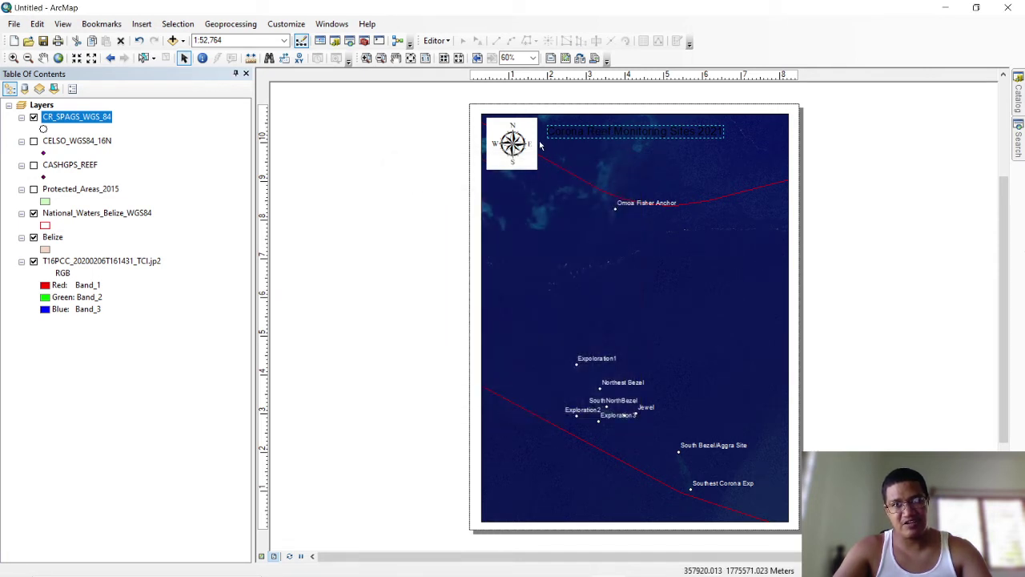
Apply the Banner Text symbol style to the map title.
{"action": "right_click", "coordinate": [620, 134]}
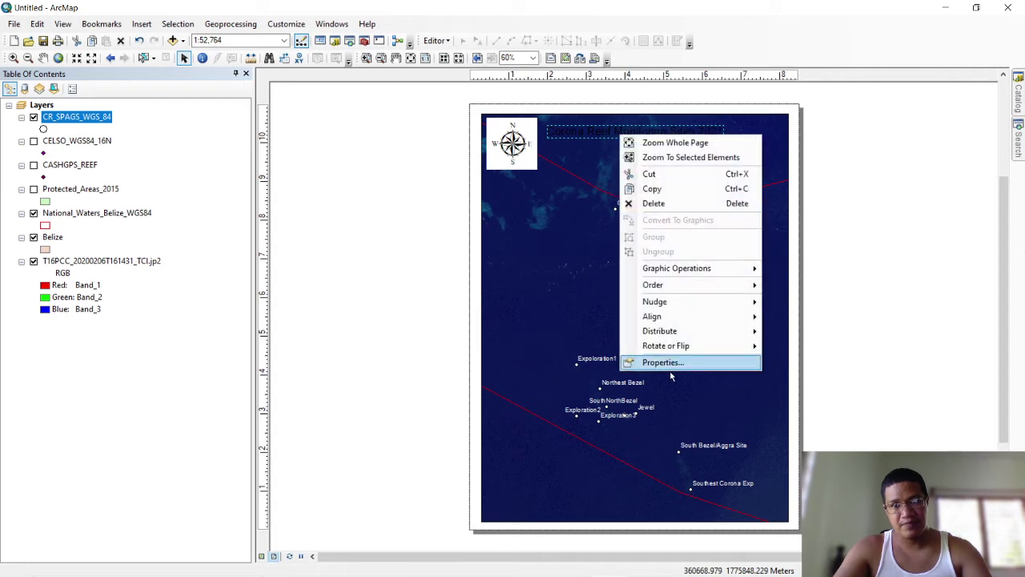
{"action": "left_click", "coordinate": [665, 362]}
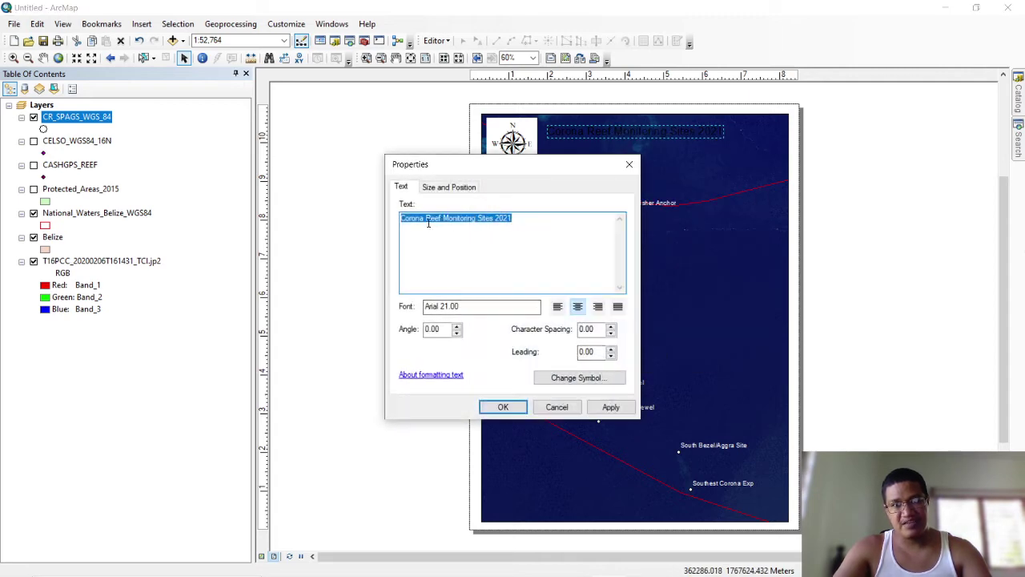
{"action": "left_click", "coordinate": [579, 377]}
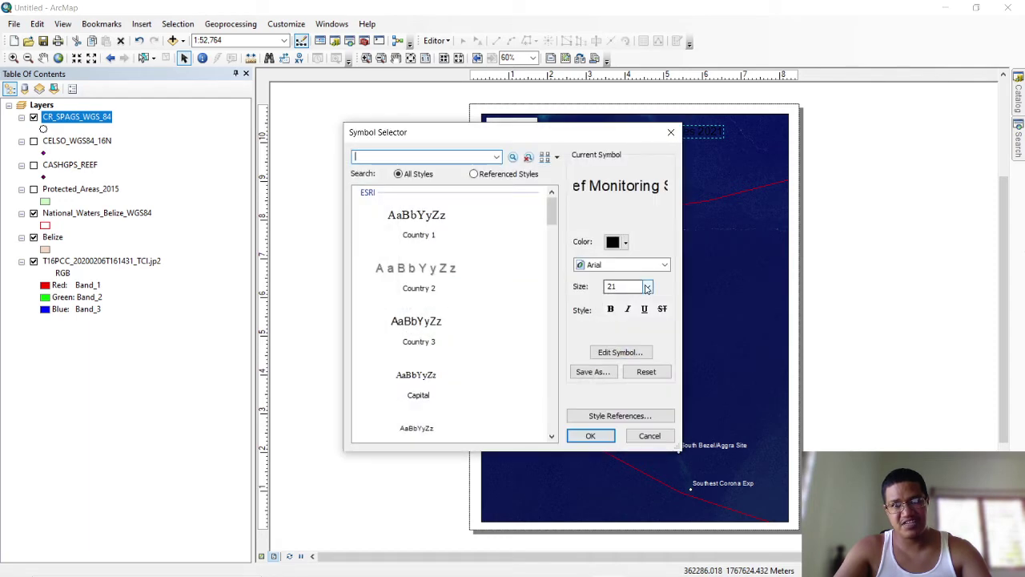
{"action": "left_click", "coordinate": [626, 242]}
{"action": "left_click", "coordinate": [626, 242]}
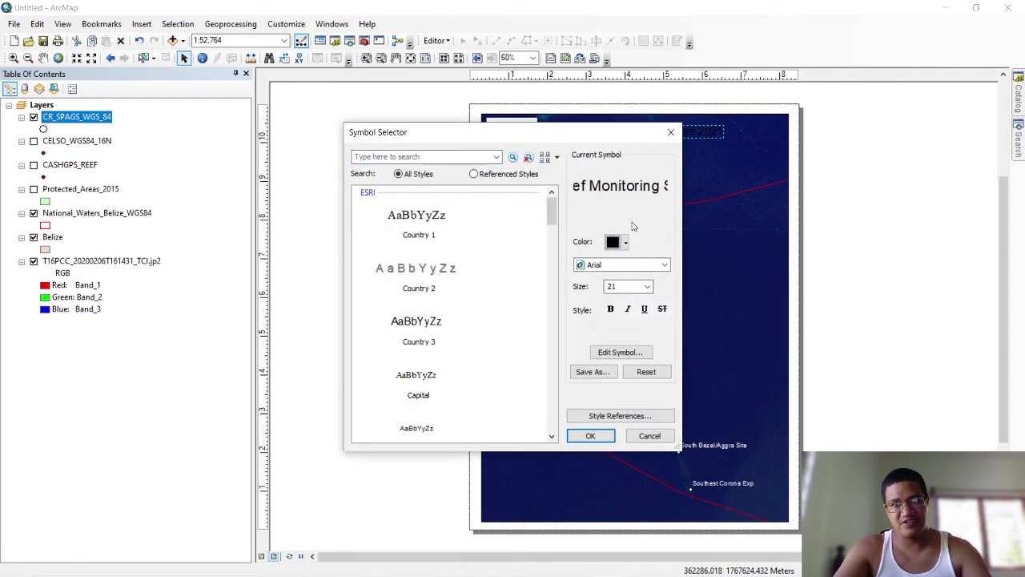
{"action": "left_click_drag", "start_coordinate": [552, 213], "coordinate": [551, 417]}
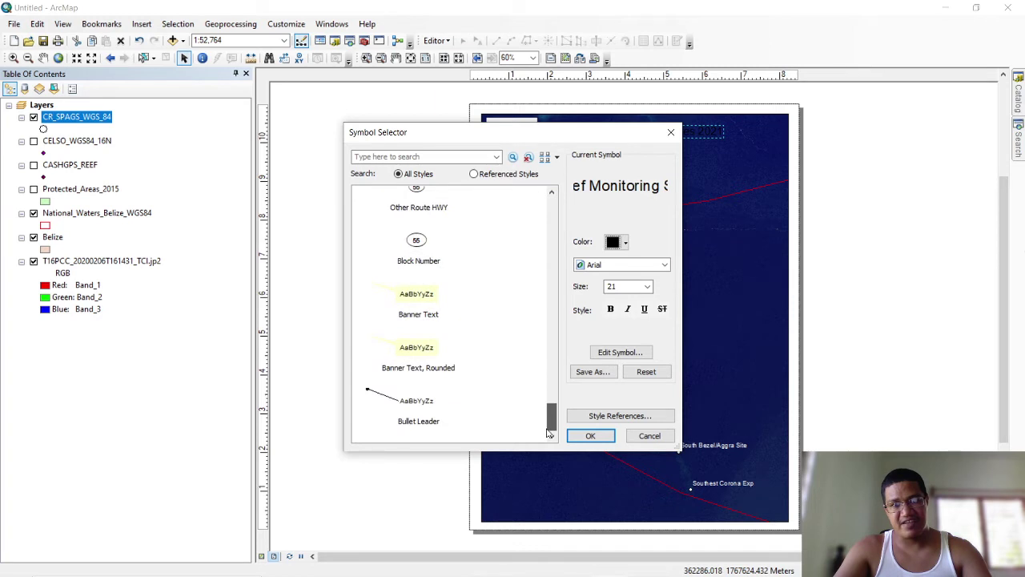
{"action": "left_click", "coordinate": [417, 297]}
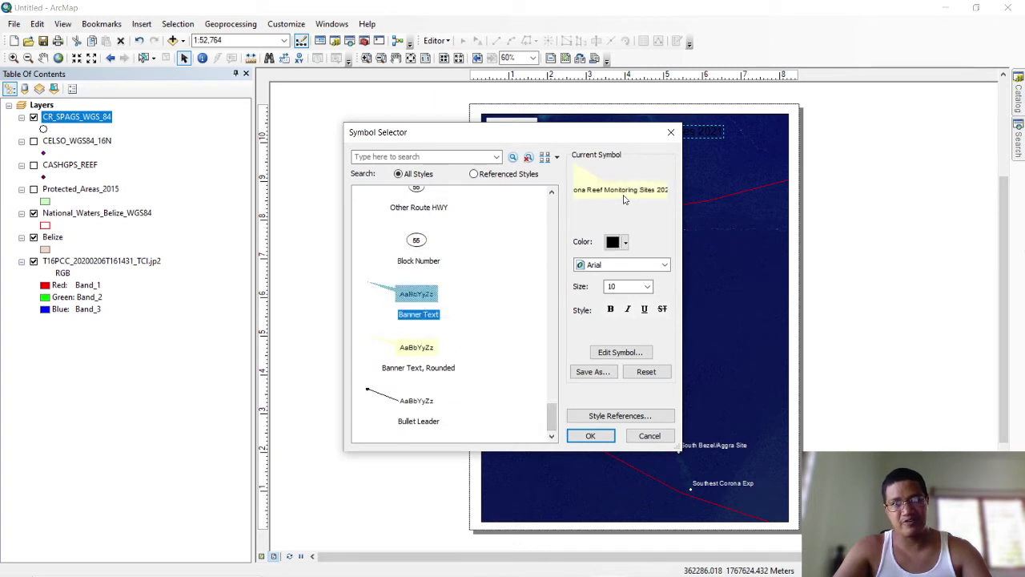
Set the banner title's text size to 12 and shift the title along the map's upper edge toward the middle.
{"action": "left_click", "coordinate": [647, 287]}
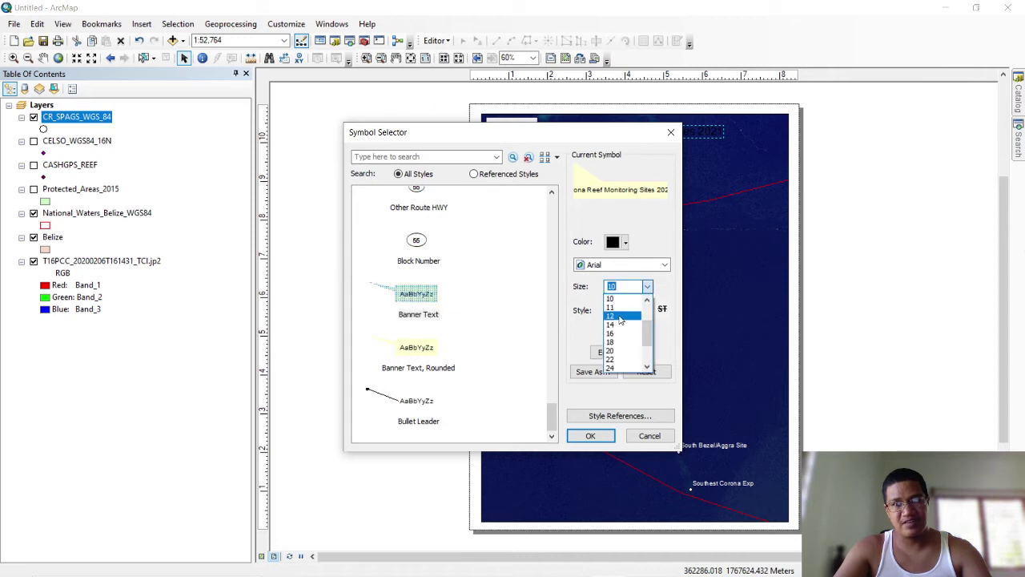
{"action": "left_click", "coordinate": [618, 315]}
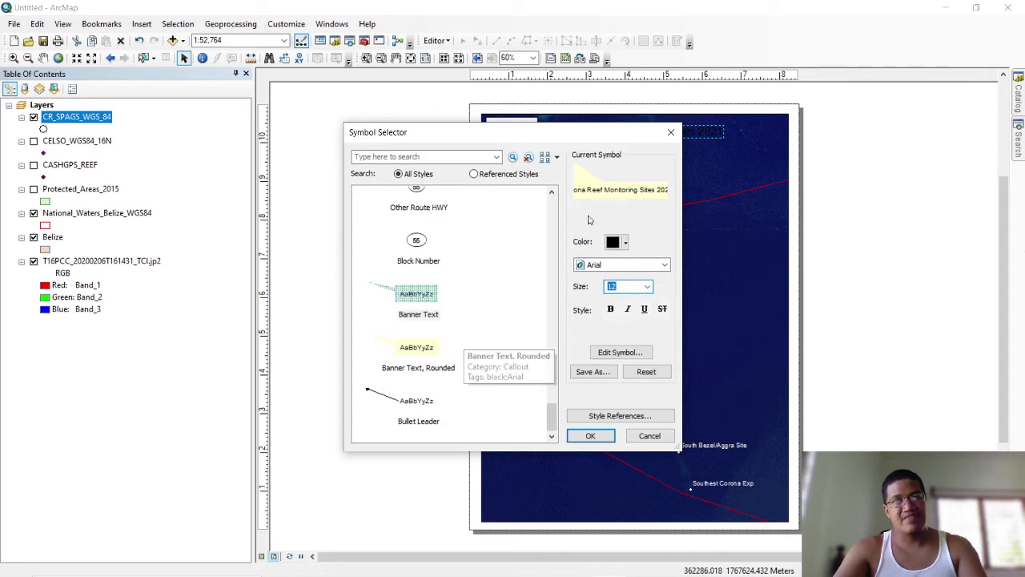
{"action": "left_click_drag", "start_coordinate": [599, 133], "coordinate": [618, 170]}
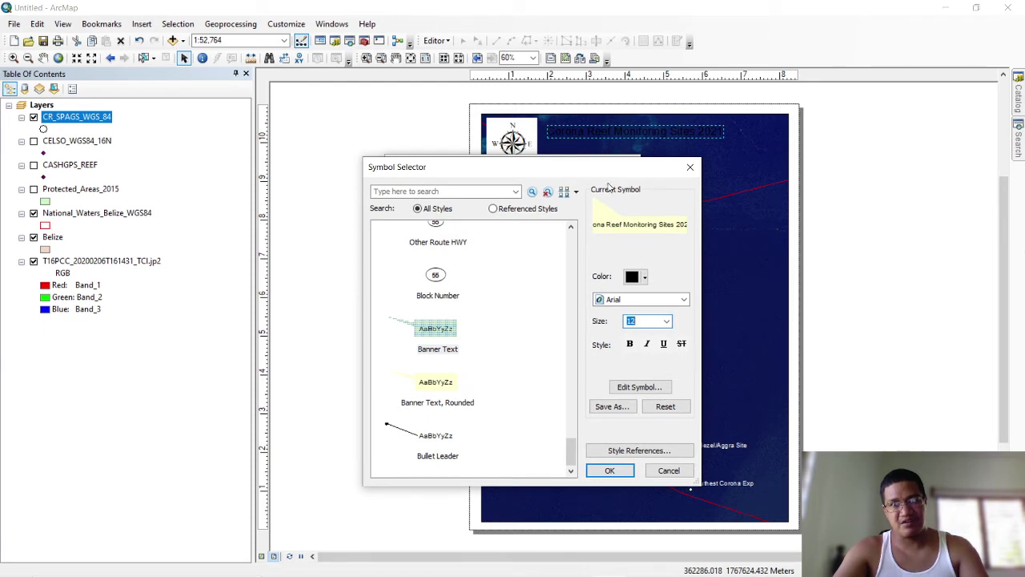
{"action": "left_click_drag", "start_coordinate": [603, 173], "coordinate": [613, 171]}
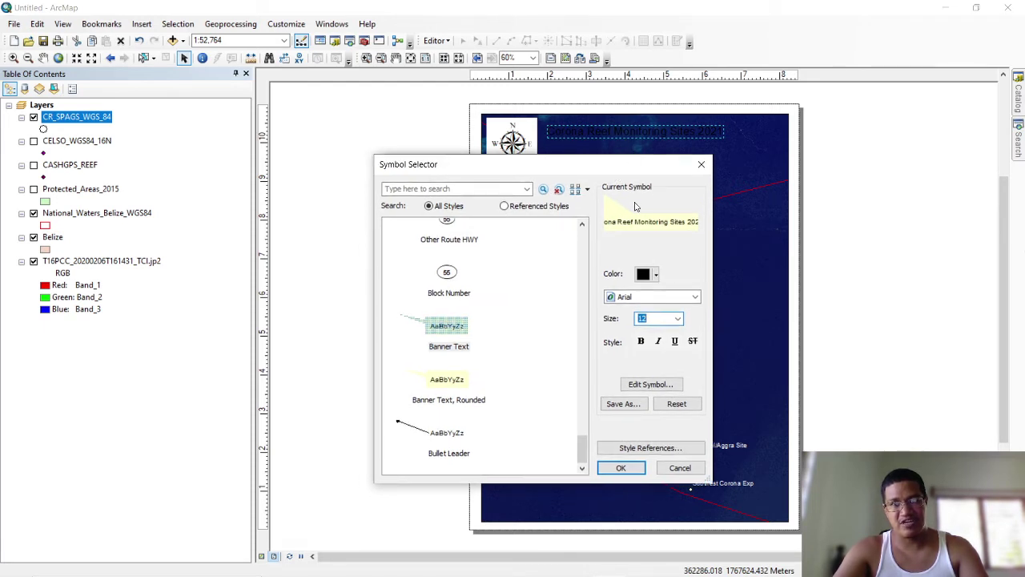
{"action": "left_click", "coordinate": [620, 468]}
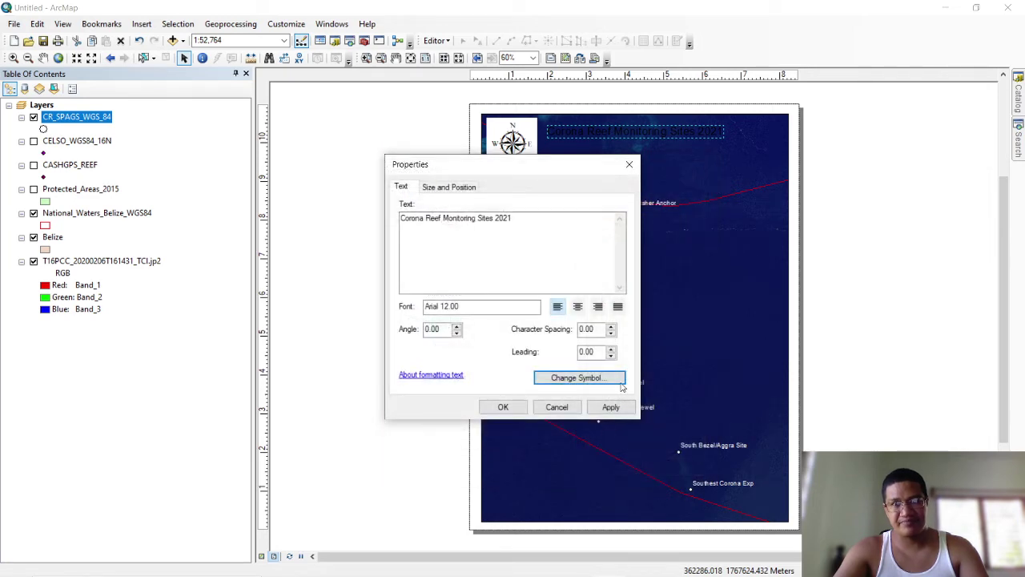
{"action": "left_click", "coordinate": [499, 409]}
{"action": "left_click_drag", "start_coordinate": [693, 126], "coordinate": [652, 129]}
Enlarge the title text to size 20 and move the title beside the north arrow.
{"action": "right_click", "coordinate": [652, 130]}
{"action": "left_click", "coordinate": [688, 354]}
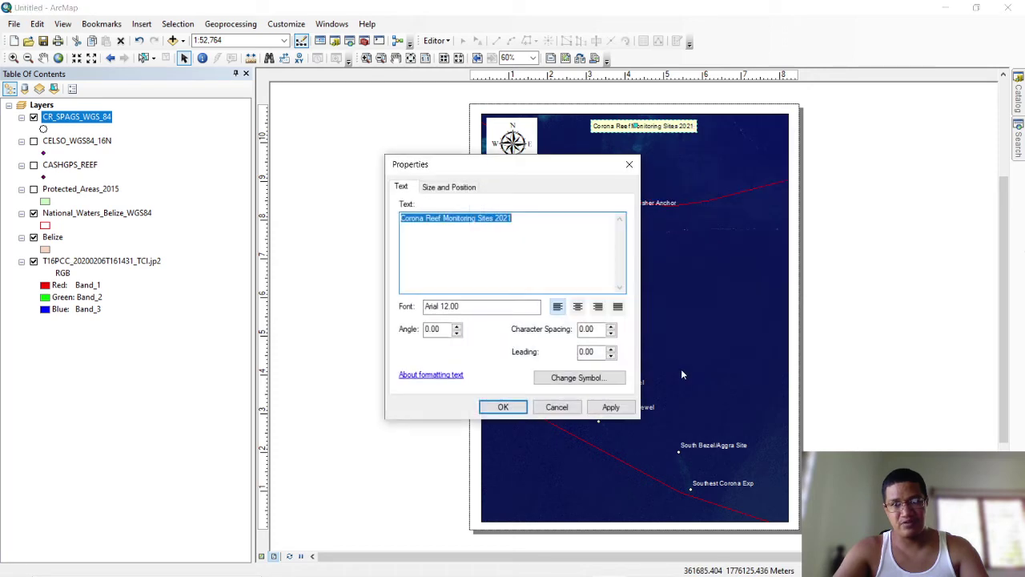
{"action": "left_click", "coordinate": [576, 377]}
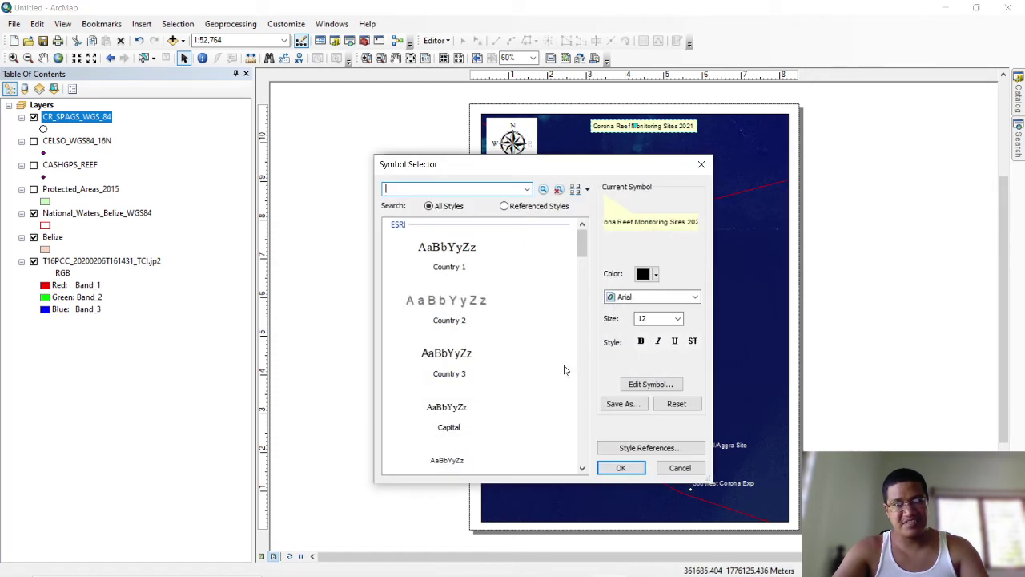
{"action": "left_click", "coordinate": [678, 319]}
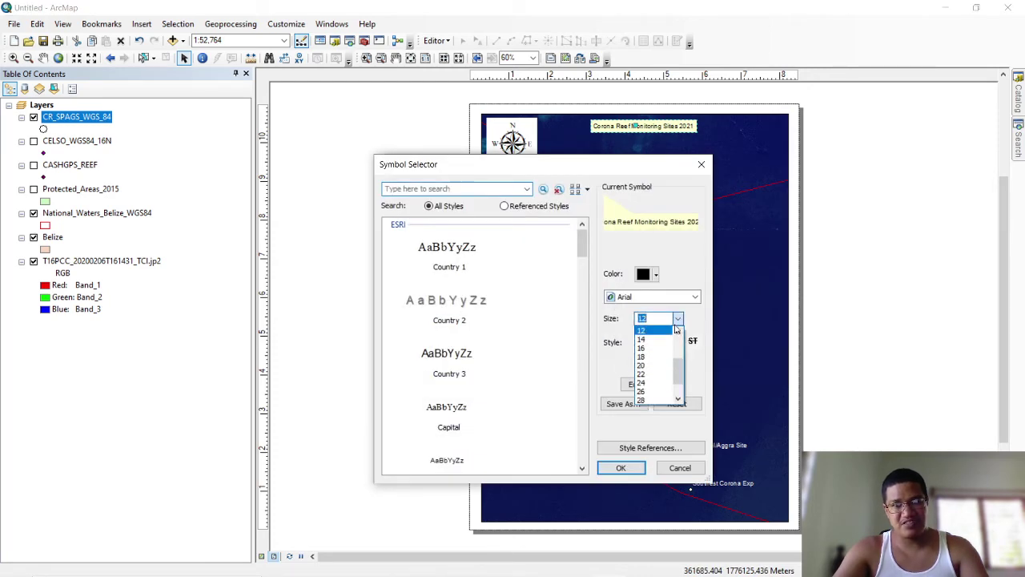
{"action": "left_click", "coordinate": [648, 366]}
{"action": "left_click", "coordinate": [621, 468]}
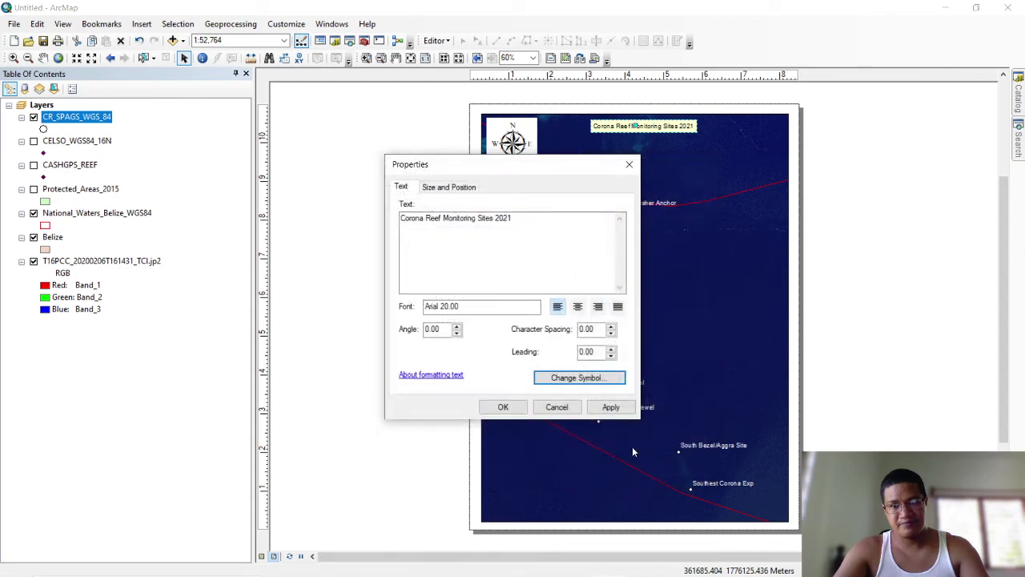
{"action": "left_click", "coordinate": [502, 406]}
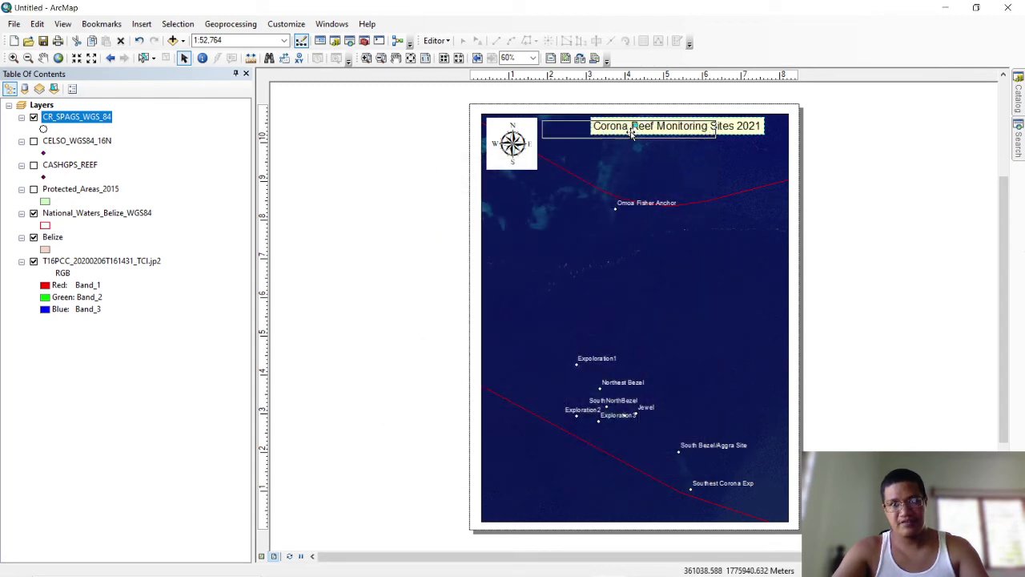
{"action": "left_click_drag", "start_coordinate": [681, 128], "coordinate": [637, 132]}
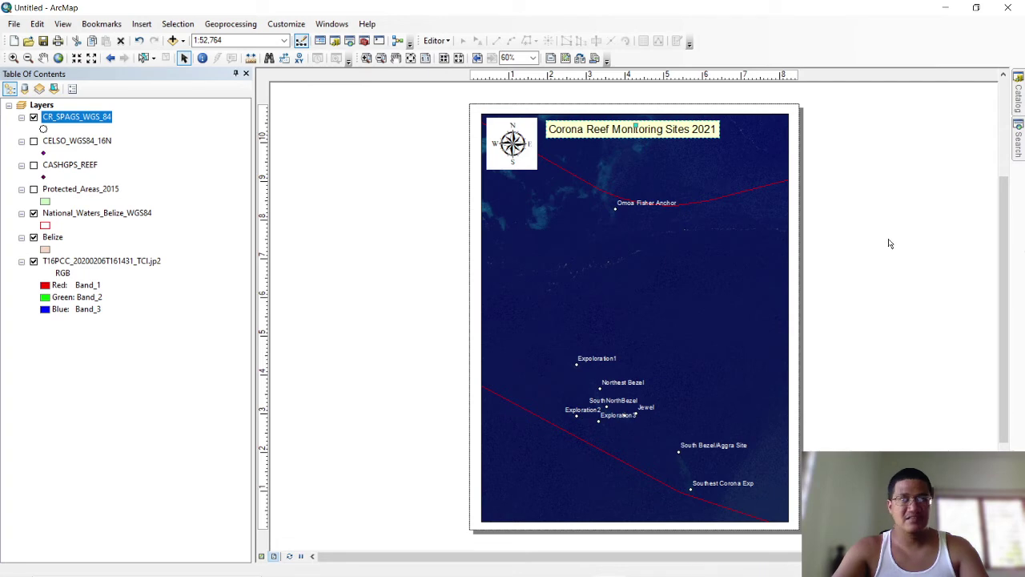
Insert a one-column legend without the T16PCC_20200206T161431_TCI.jp2 image layer, keeping the default title and patch settings.
{"action": "left_click", "coordinate": [141, 24]}
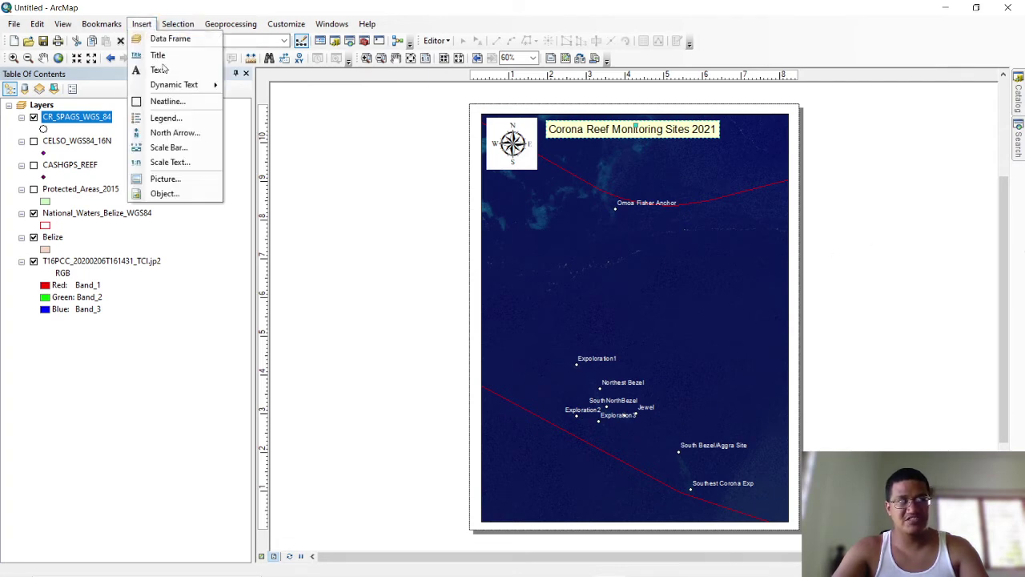
{"action": "left_click", "coordinate": [165, 118]}
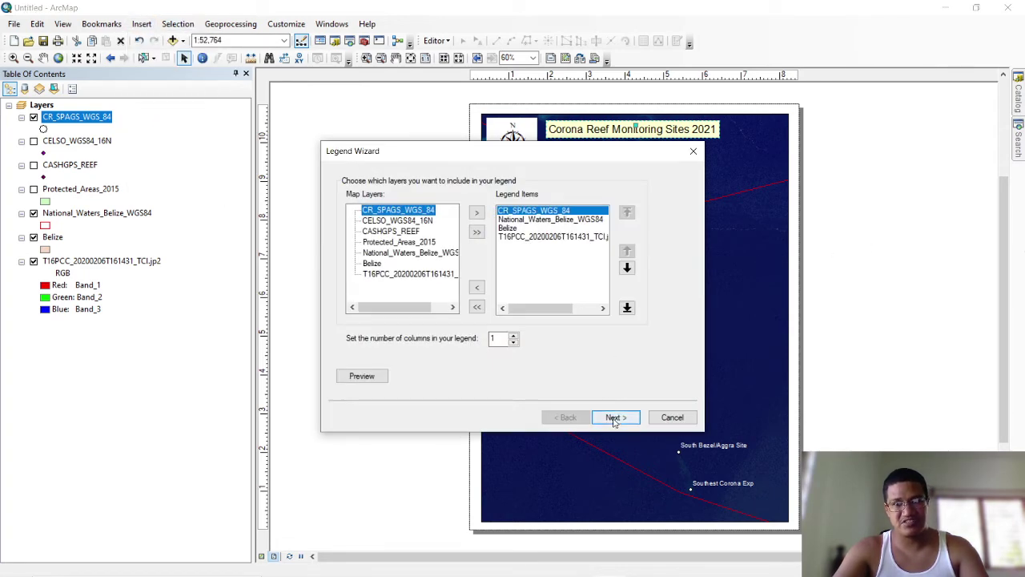
{"action": "left_click", "coordinate": [564, 238]}
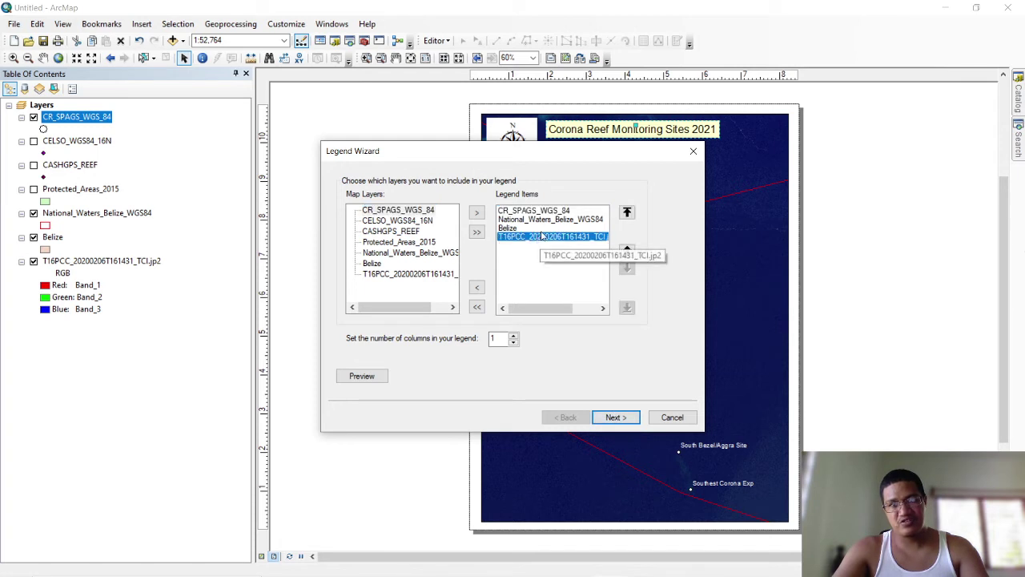
{"action": "left_click", "coordinate": [477, 287]}
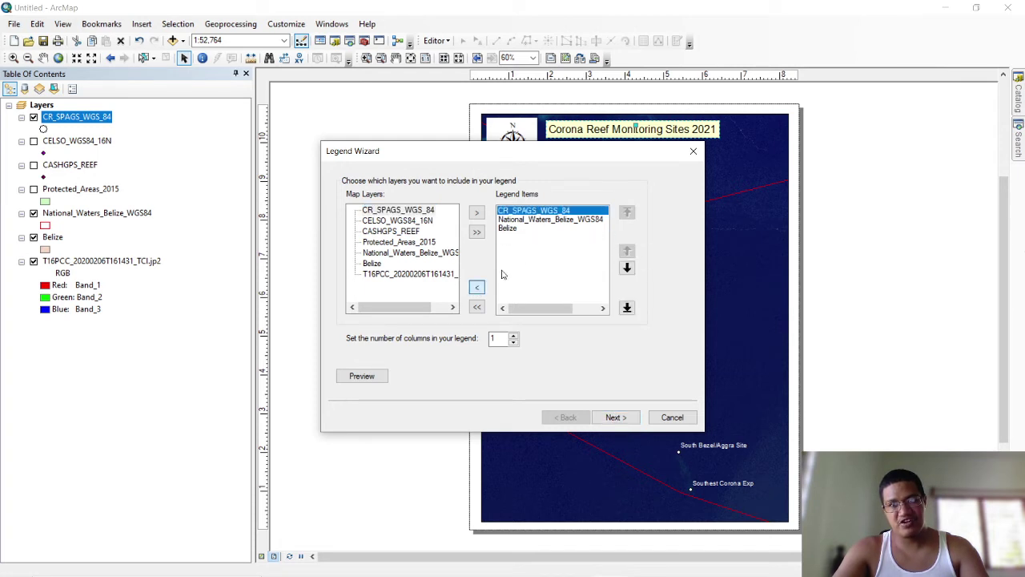
{"action": "left_click", "coordinate": [619, 419]}
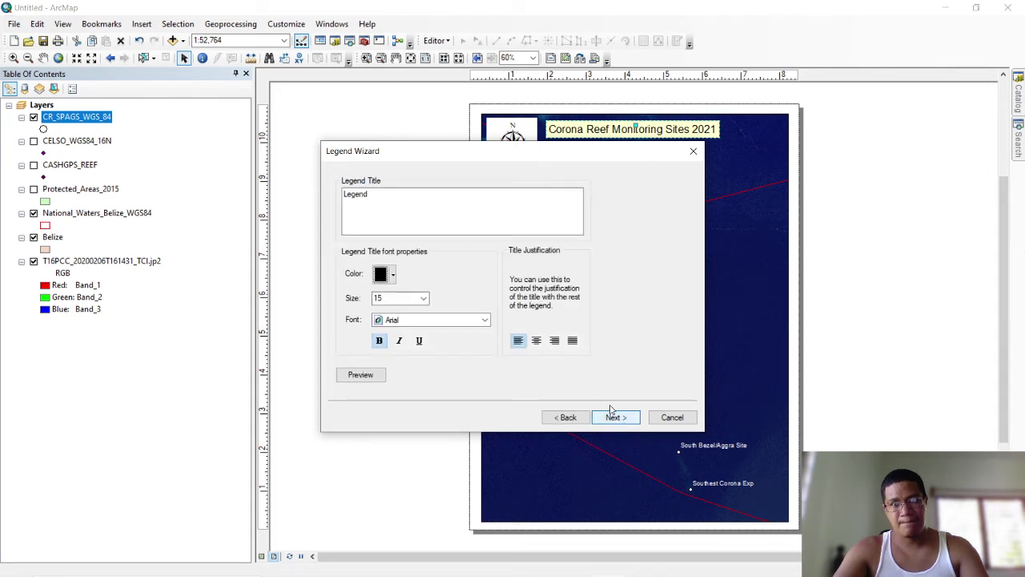
{"action": "left_click", "coordinate": [622, 417]}
{"action": "left_click", "coordinate": [628, 418]}
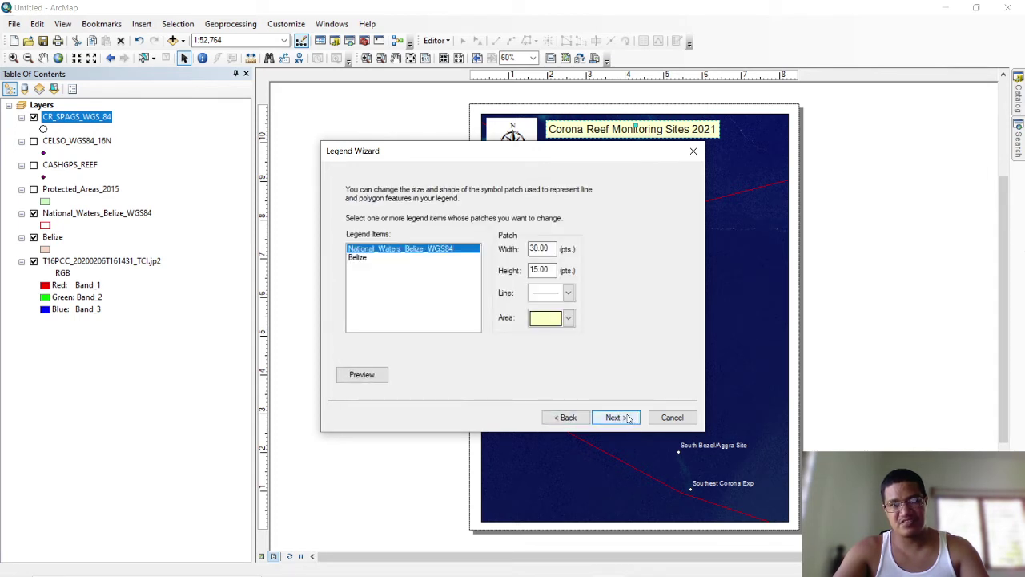
{"action": "left_click", "coordinate": [628, 418]}
{"action": "left_click", "coordinate": [617, 418]}
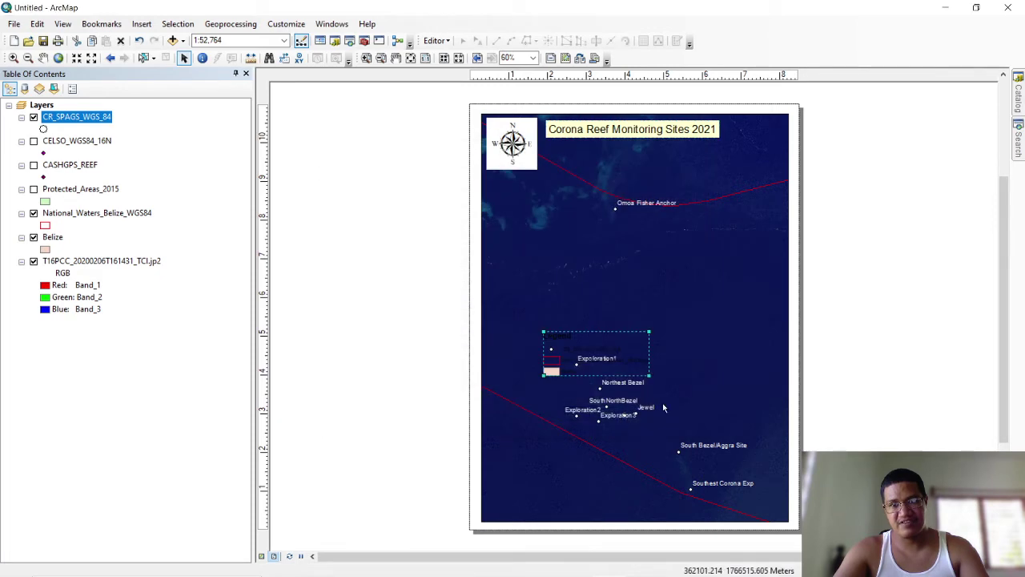
Move the legend to open water above the monitoring sites and give its frame a white background.
{"action": "left_click_drag", "start_coordinate": [593, 357], "coordinate": [713, 286]}
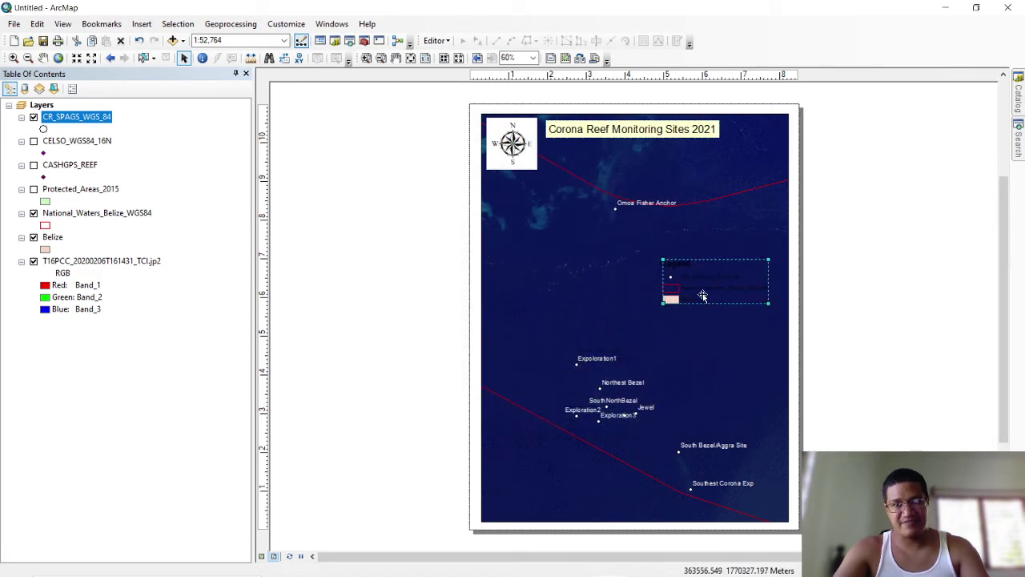
{"action": "right_click", "coordinate": [704, 297]}
{"action": "left_click", "coordinate": [745, 522]}
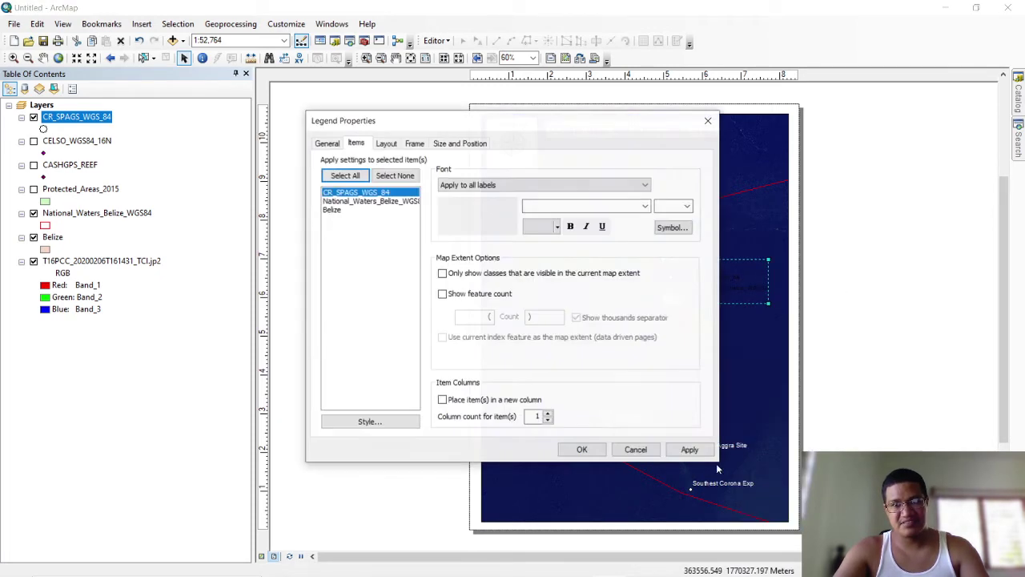
{"action": "left_click", "coordinate": [415, 145]}
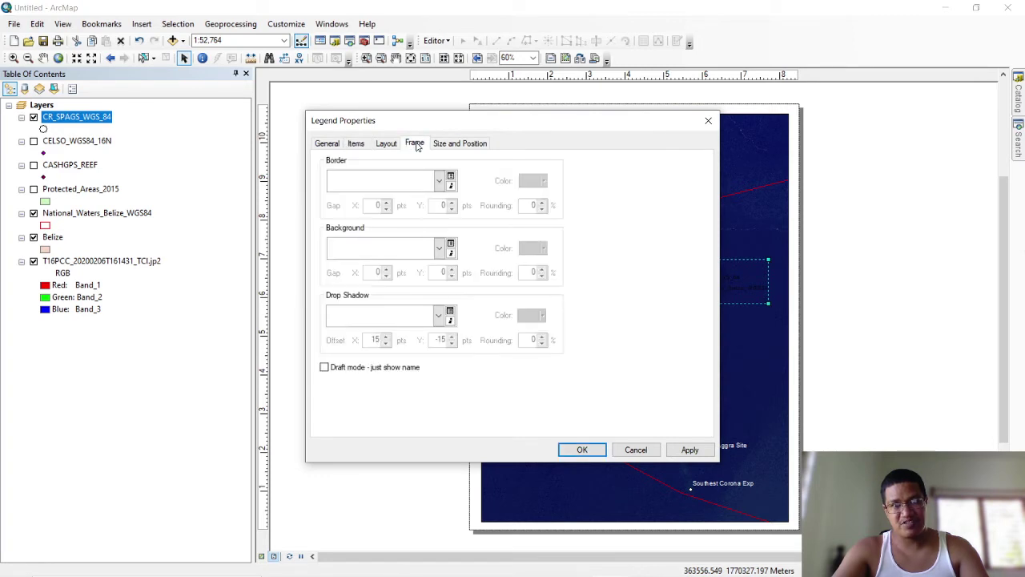
{"action": "left_click", "coordinate": [438, 250]}
{"action": "left_click", "coordinate": [305, 289]}
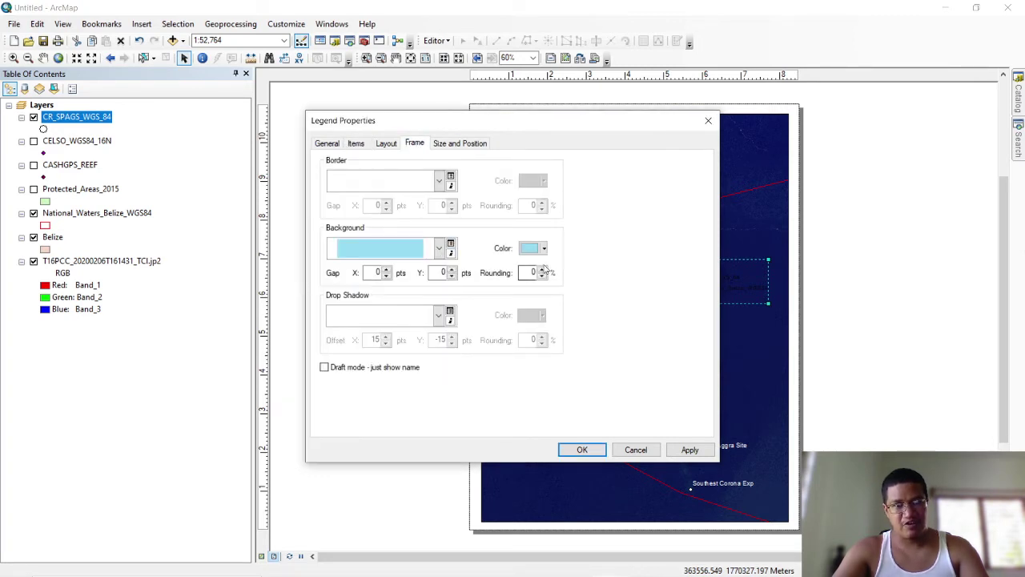
{"action": "left_click", "coordinate": [546, 252]}
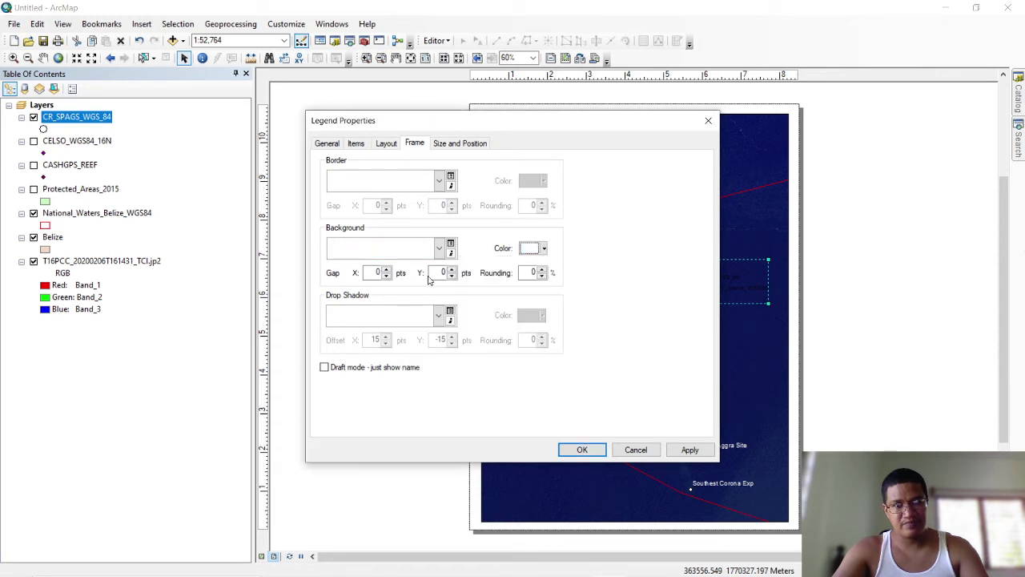
Increase the legend background's X gap, set its Y gap to 9 pts, and move the legend into the map's lower-left corner.
{"action": "left_click", "coordinate": [450, 267]}
{"action": "left_click", "coordinate": [388, 271]}
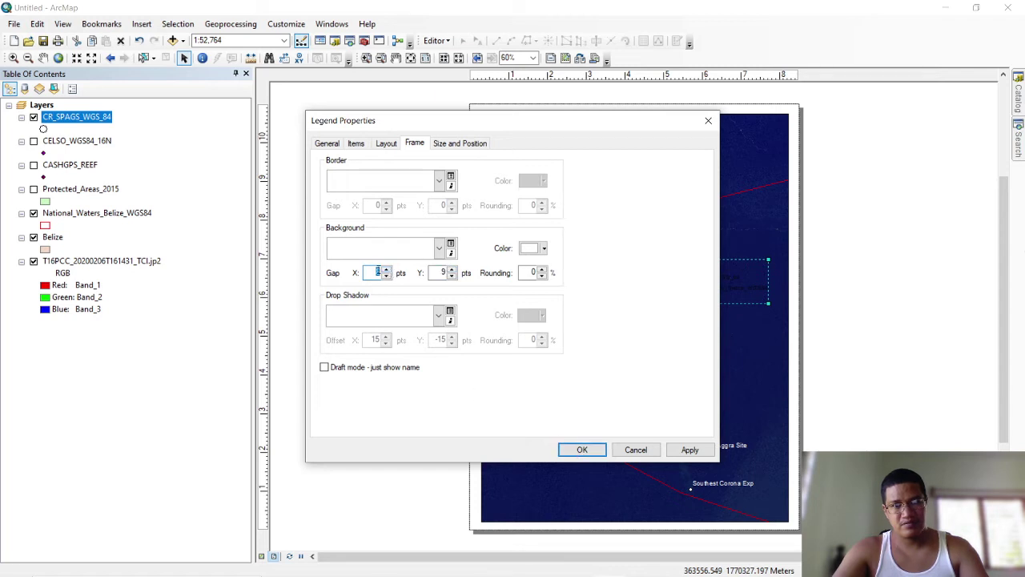
{"action": "left_click", "coordinate": [581, 451]}
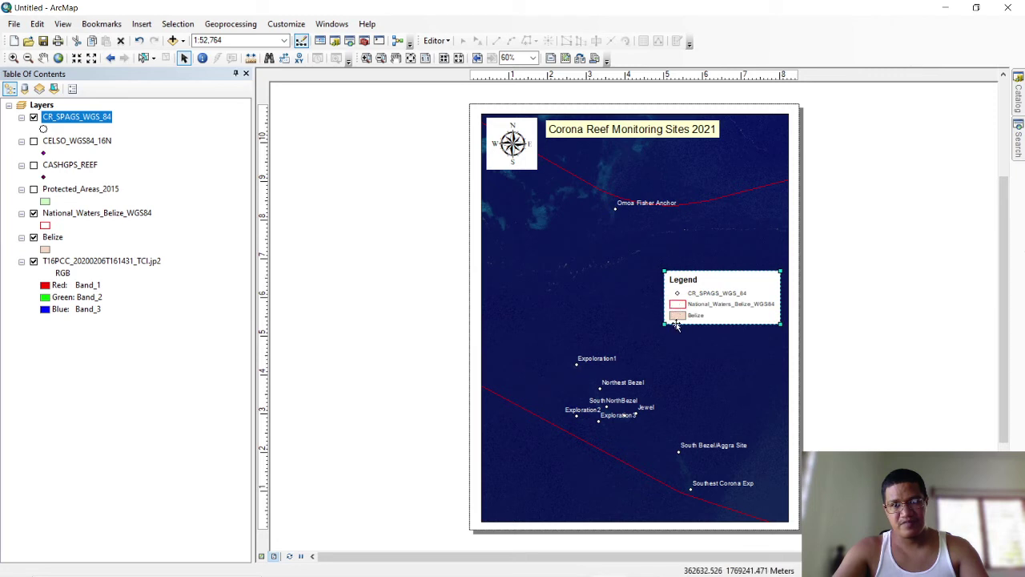
{"action": "mouse_move", "coordinate": [709, 325]}
{"action": "left_mouse_down"}
{"action": "mouse_move", "coordinate": [666, 421]}
{"action": "mouse_move", "coordinate": [540, 502]}
{"action": "left_mouse_up"}
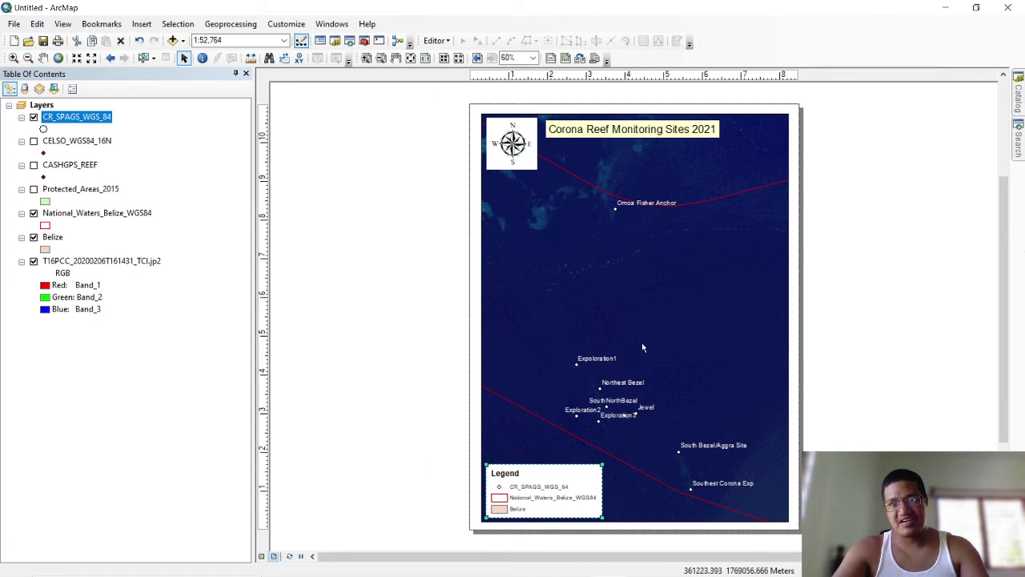
Insert a scale bar in the Scale Line 1 style and place it just above the legend.
{"action": "left_click", "coordinate": [42, 58]}
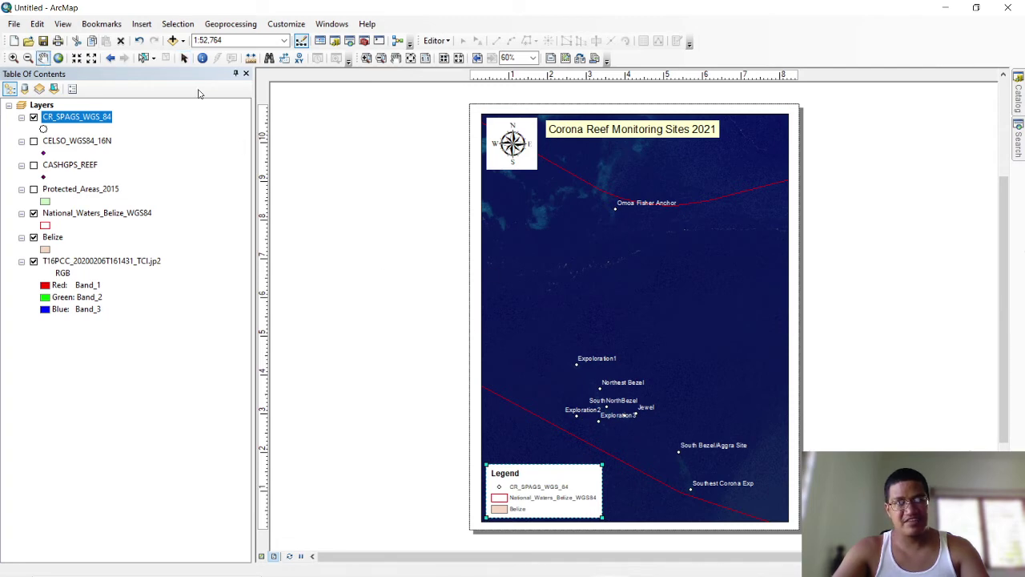
{"action": "left_click", "coordinate": [142, 24]}
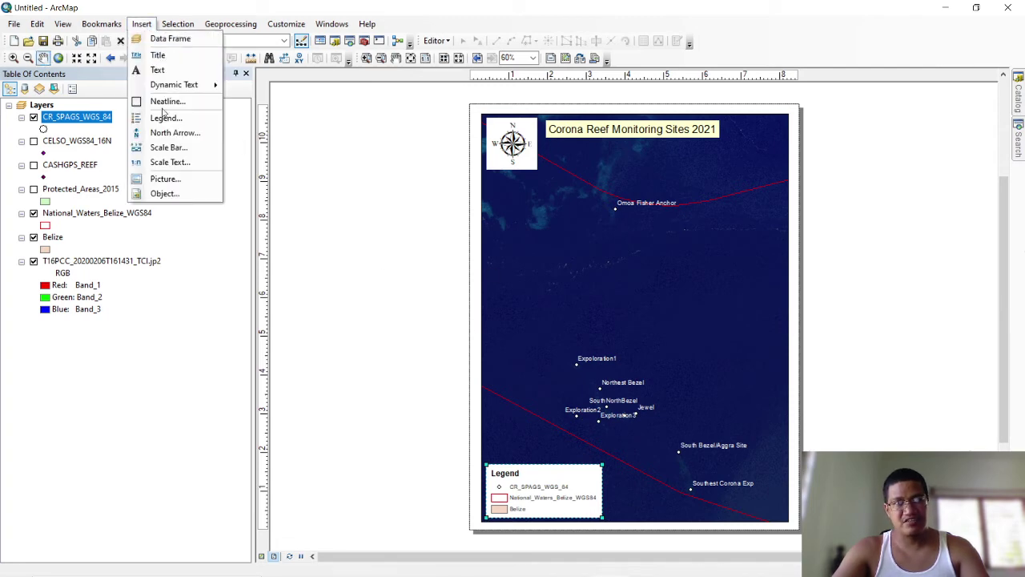
{"action": "left_click", "coordinate": [167, 149]}
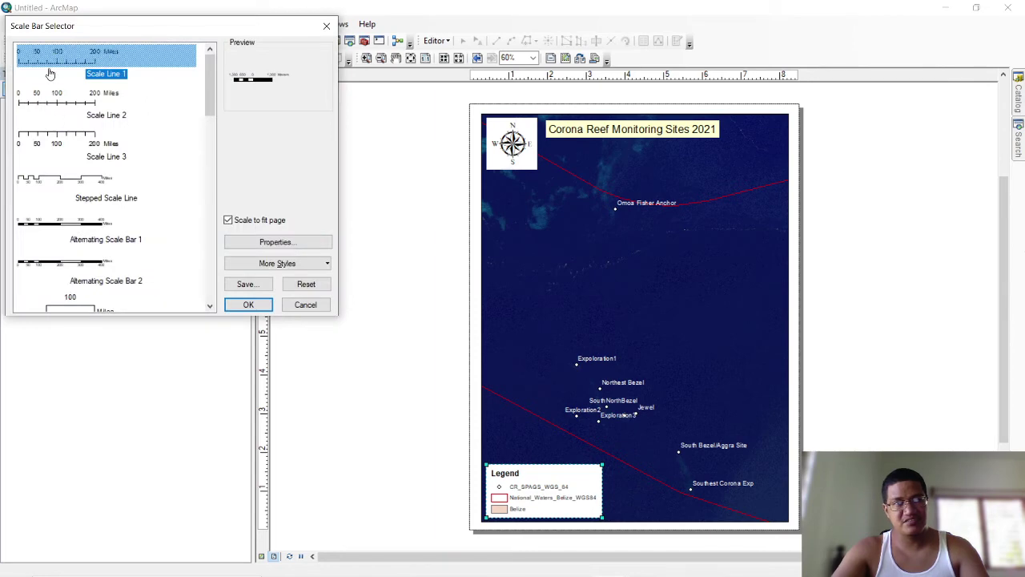
{"action": "left_click", "coordinate": [48, 69]}
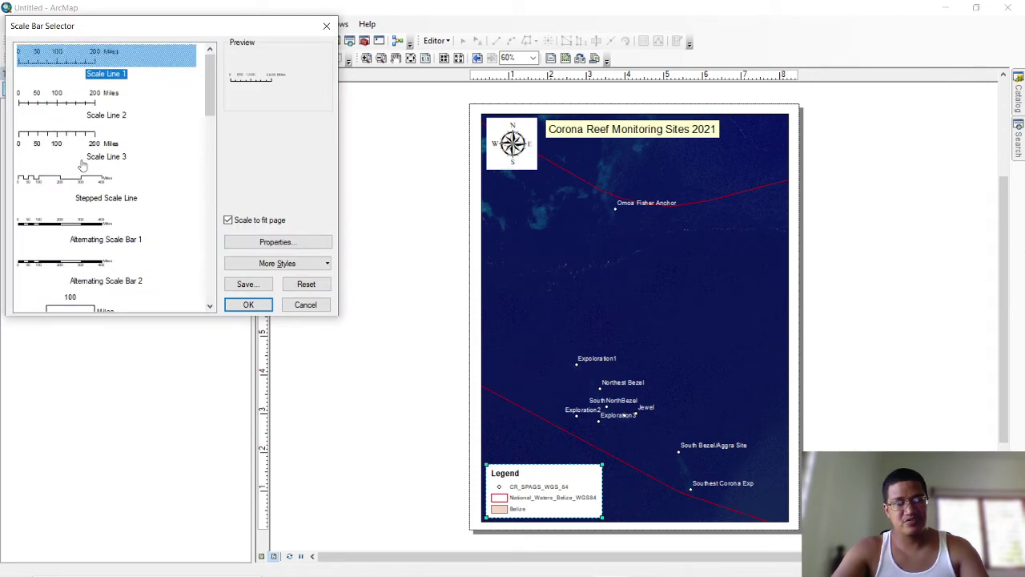
{"action": "left_click", "coordinate": [245, 308]}
{"action": "left_click_drag", "start_coordinate": [631, 332], "coordinate": [535, 446]}
Format the scale bar's text in white at size 12 and stretch the scale bar slightly wider.
{"action": "right_click", "coordinate": [535, 446]}
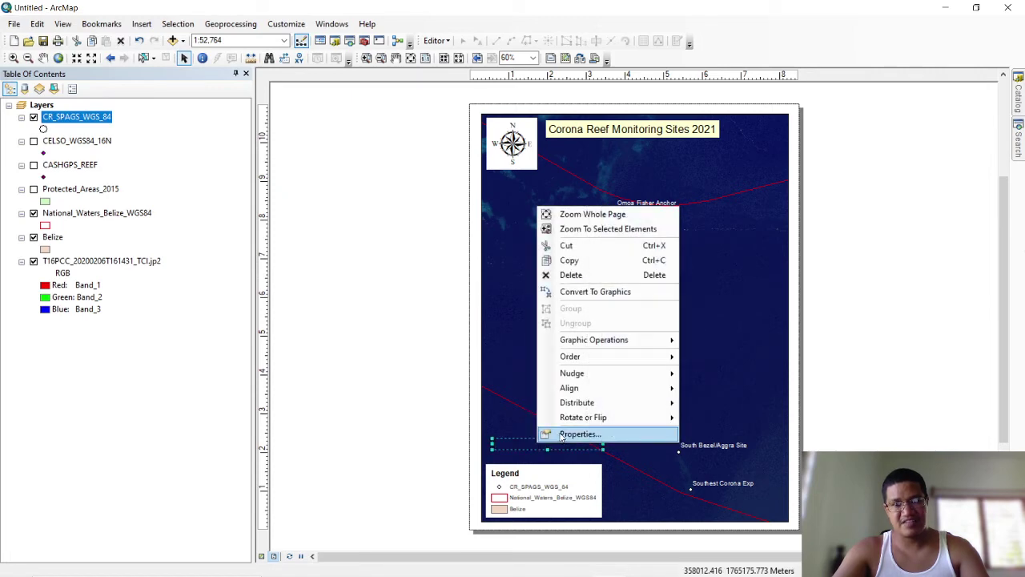
{"action": "left_click", "coordinate": [553, 438]}
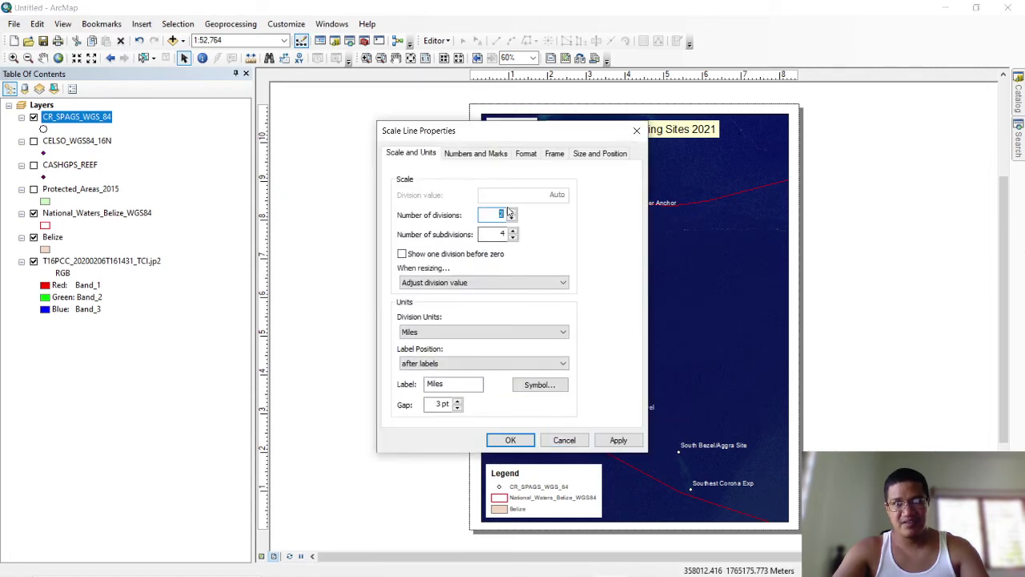
{"action": "left_click", "coordinate": [525, 153]}
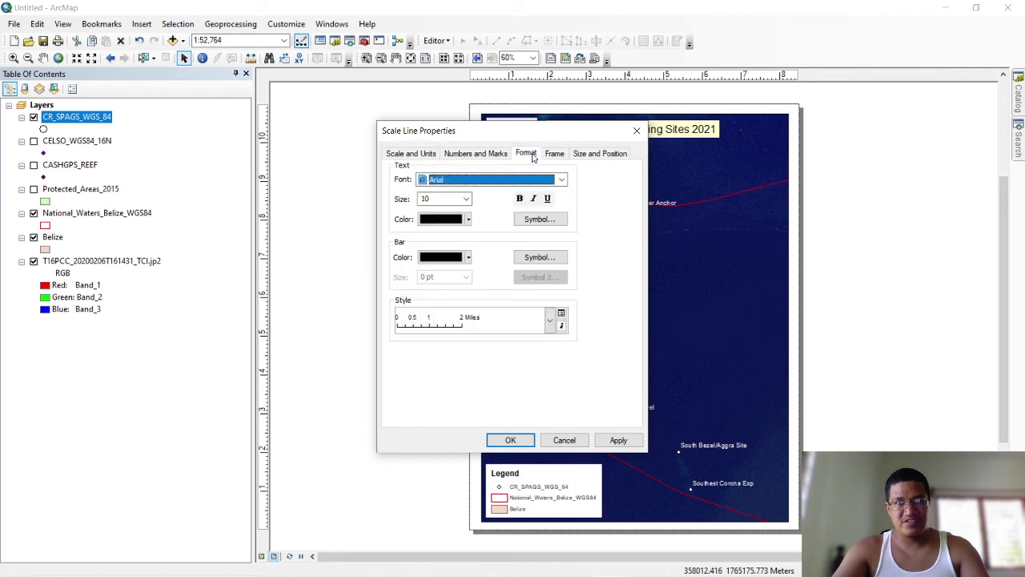
{"action": "left_click", "coordinate": [469, 220]}
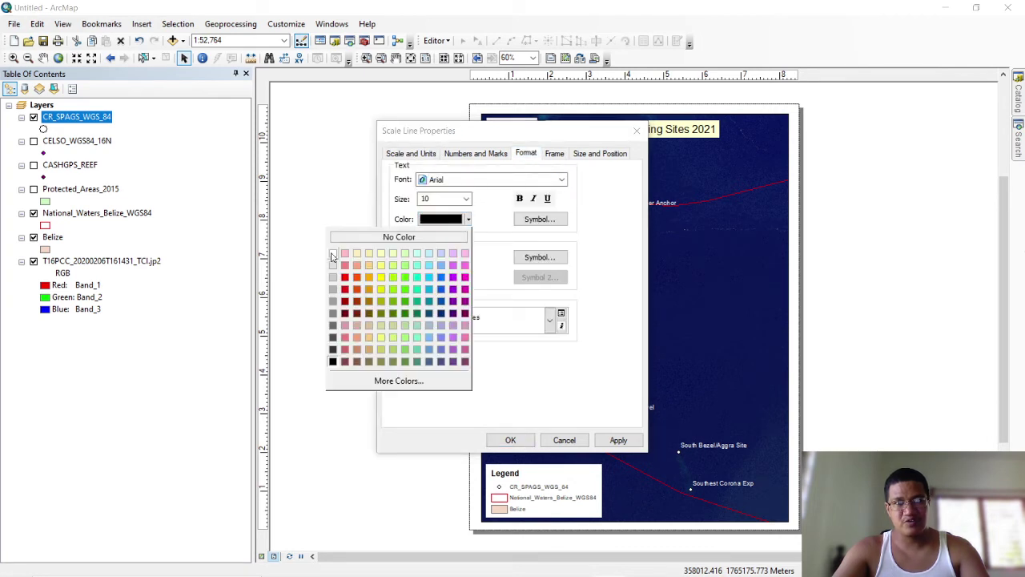
{"action": "left_click", "coordinate": [466, 199]}
{"action": "left_click", "coordinate": [466, 200]}
{"action": "left_click", "coordinate": [439, 272]}
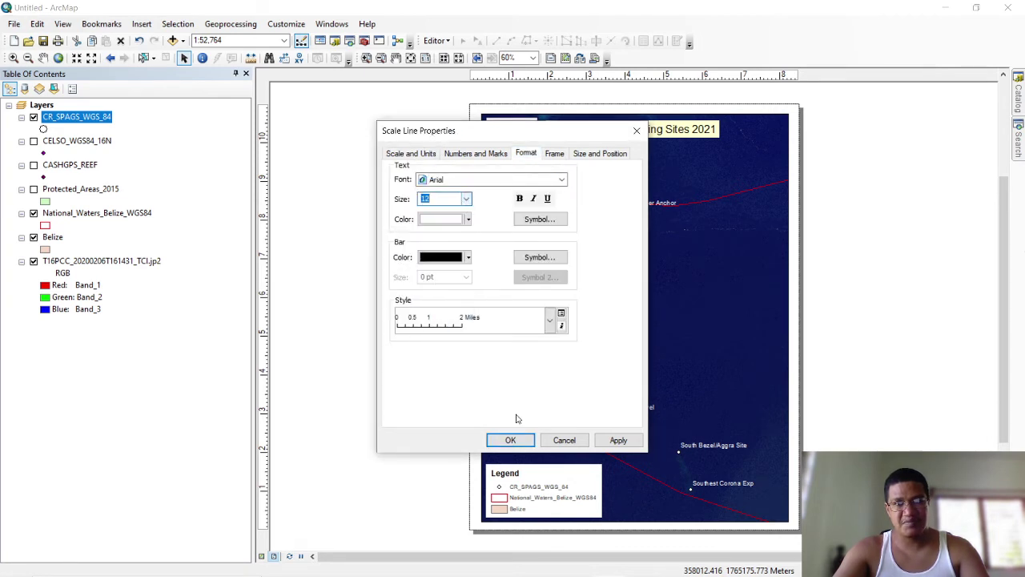
{"action": "left_click", "coordinate": [510, 439]}
{"action": "left_click_drag", "start_coordinate": [561, 445], "coordinate": [612, 447]}
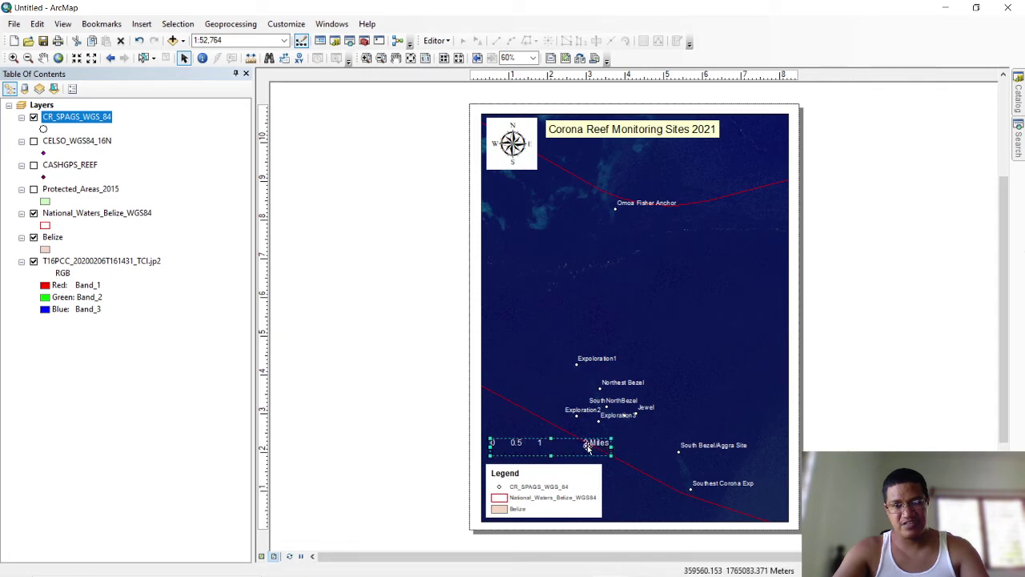
Change the scale bar's text to black and add a light grey background with X and Y gaps of 8 pts.
{"action": "right_click", "coordinate": [553, 452]}
{"action": "left_click", "coordinate": [577, 440]}
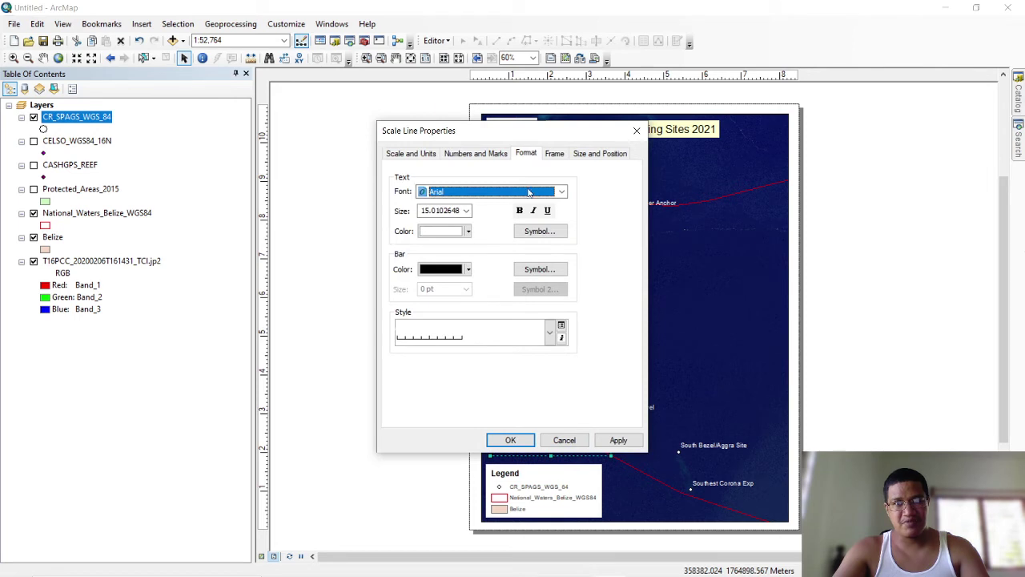
{"action": "left_click", "coordinate": [468, 231]}
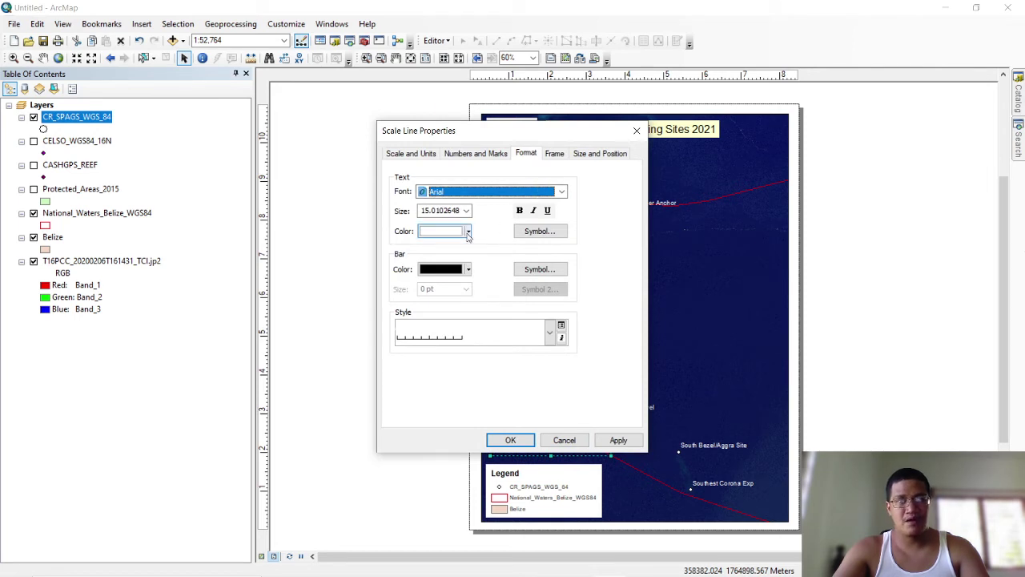
{"action": "left_click", "coordinate": [333, 373]}
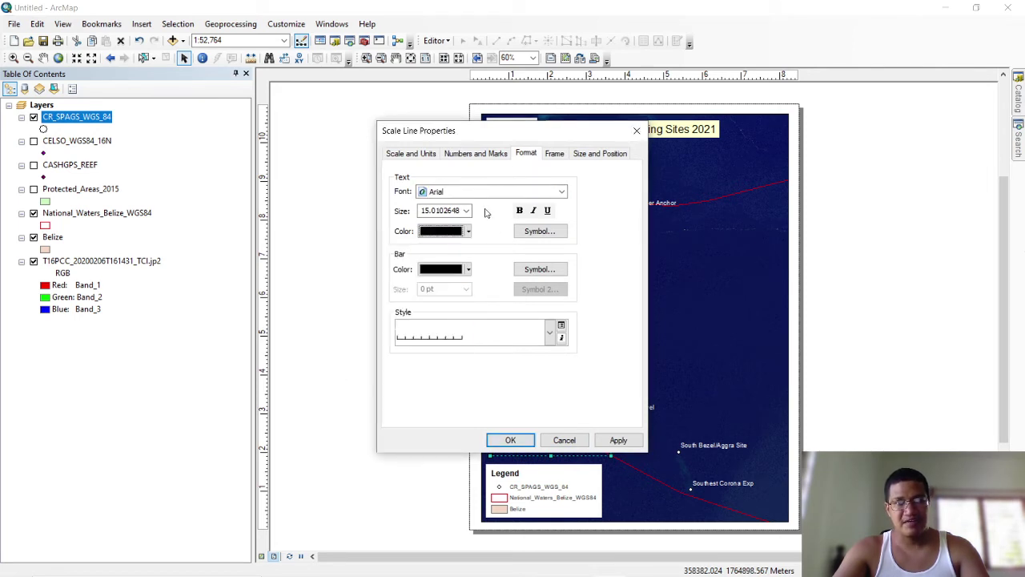
{"action": "left_click", "coordinate": [551, 154]}
{"action": "left_click", "coordinate": [509, 259]}
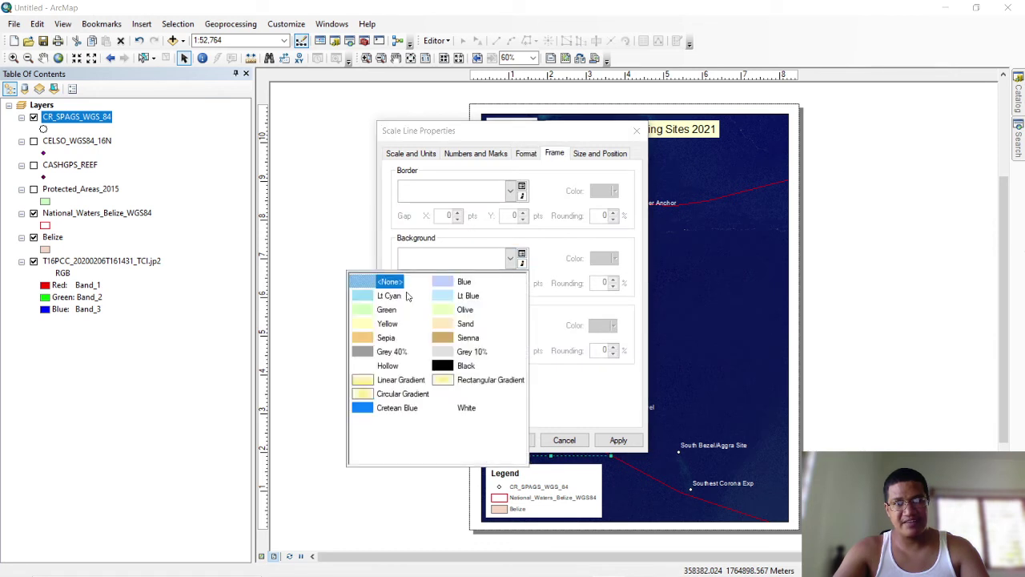
{"action": "left_click", "coordinate": [365, 296]}
{"action": "left_click", "coordinate": [603, 258]}
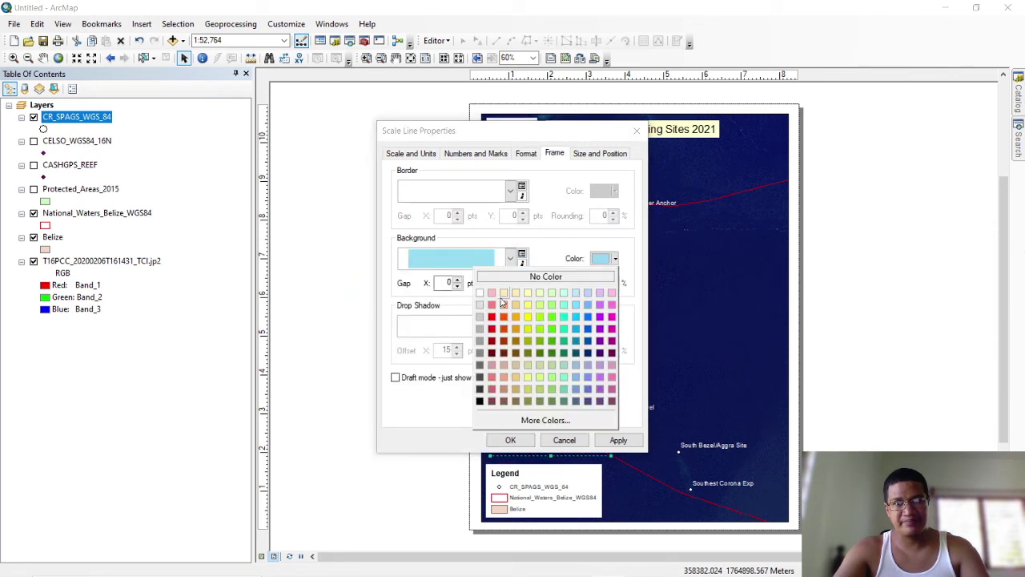
{"action": "left_click", "coordinate": [485, 302]}
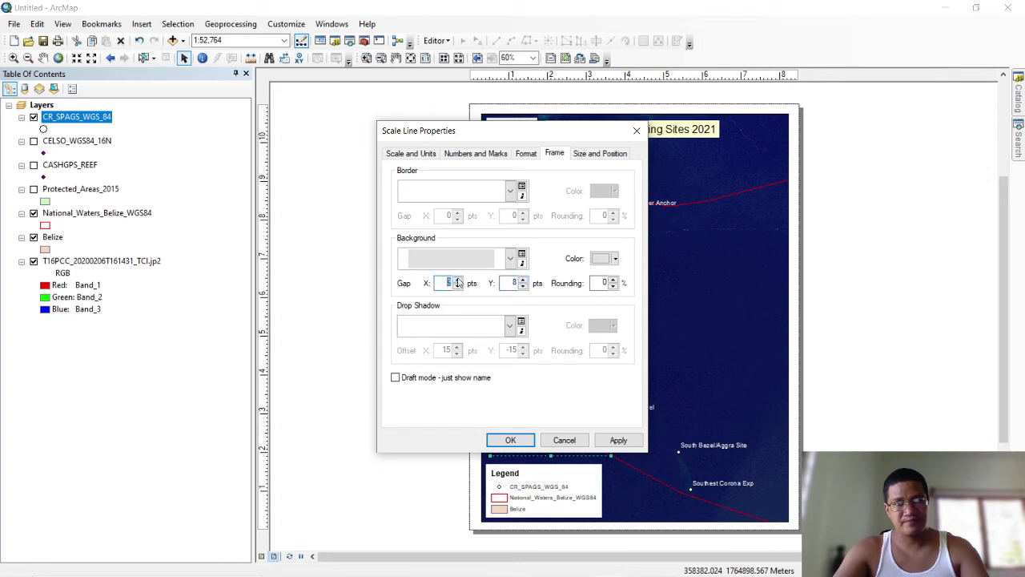
{"action": "left_click", "coordinate": [511, 440]}
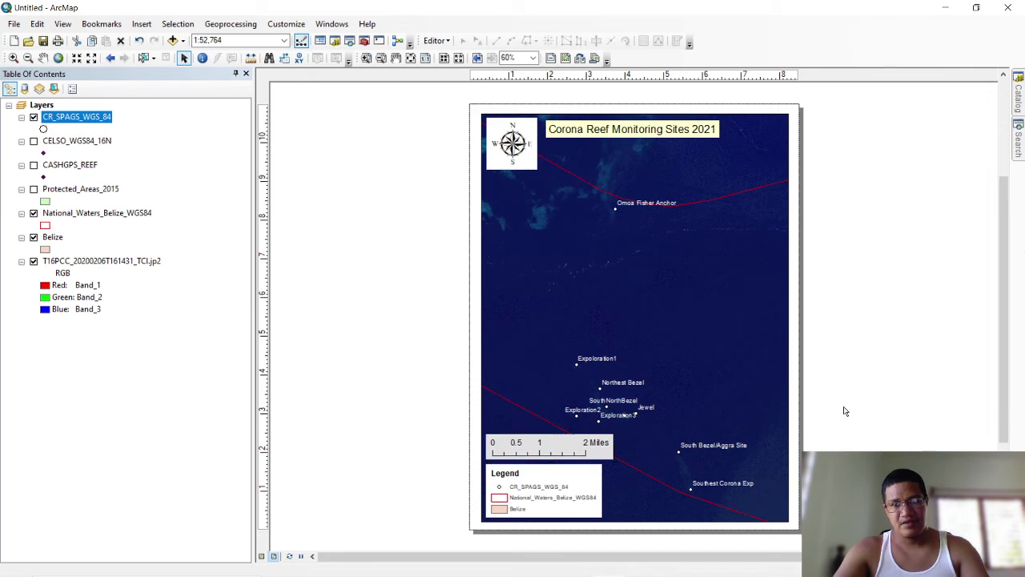
Recolor the scale bar's background white and move the scale bar to the map's lower-right corner.
{"action": "right_click", "coordinate": [587, 441]}
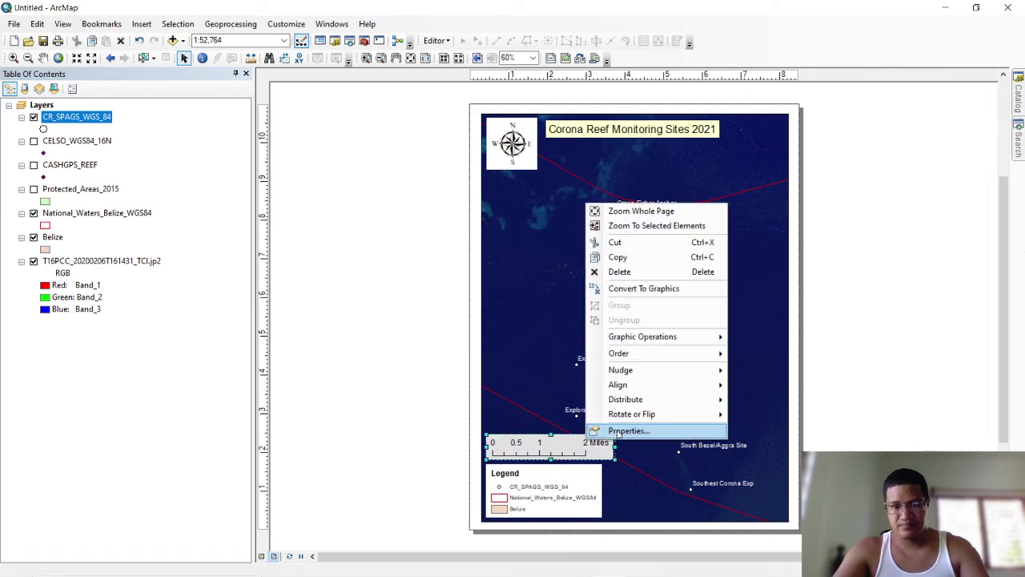
{"action": "left_click", "coordinate": [618, 430]}
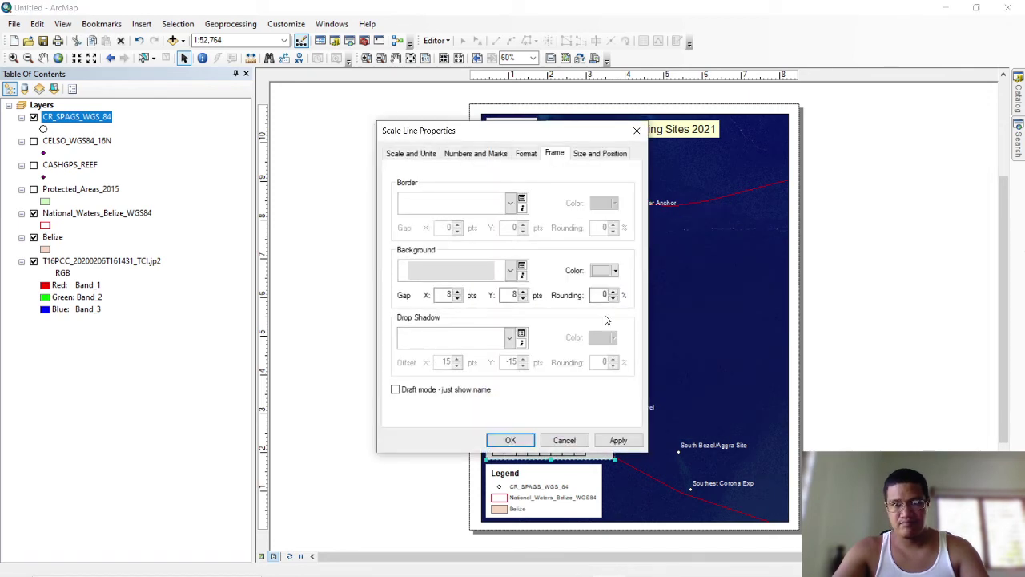
{"action": "left_click", "coordinate": [612, 271]}
{"action": "left_click", "coordinate": [480, 305]}
{"action": "left_click", "coordinate": [510, 440]}
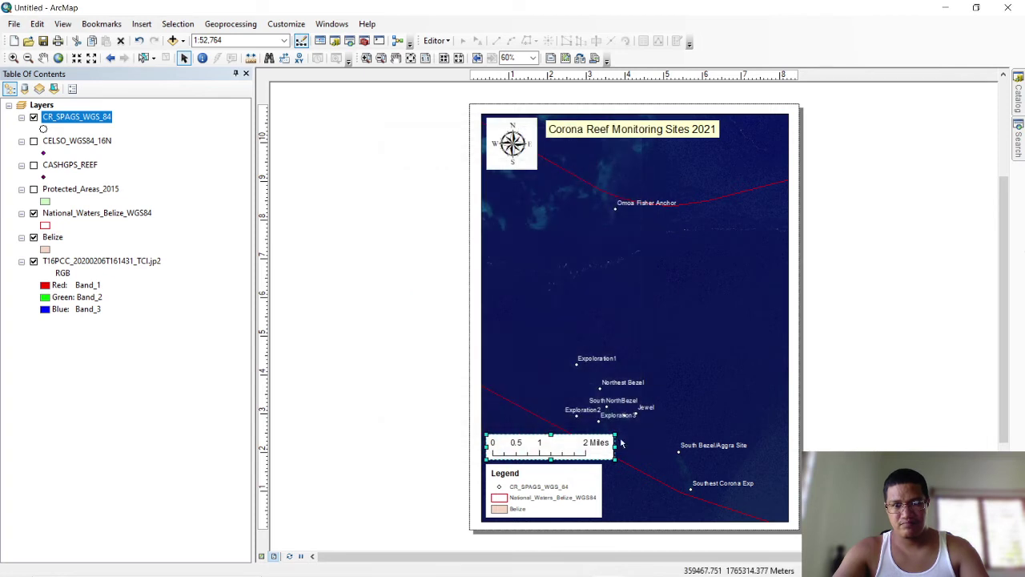
{"action": "left_click_drag", "start_coordinate": [574, 448], "coordinate": [743, 503]}
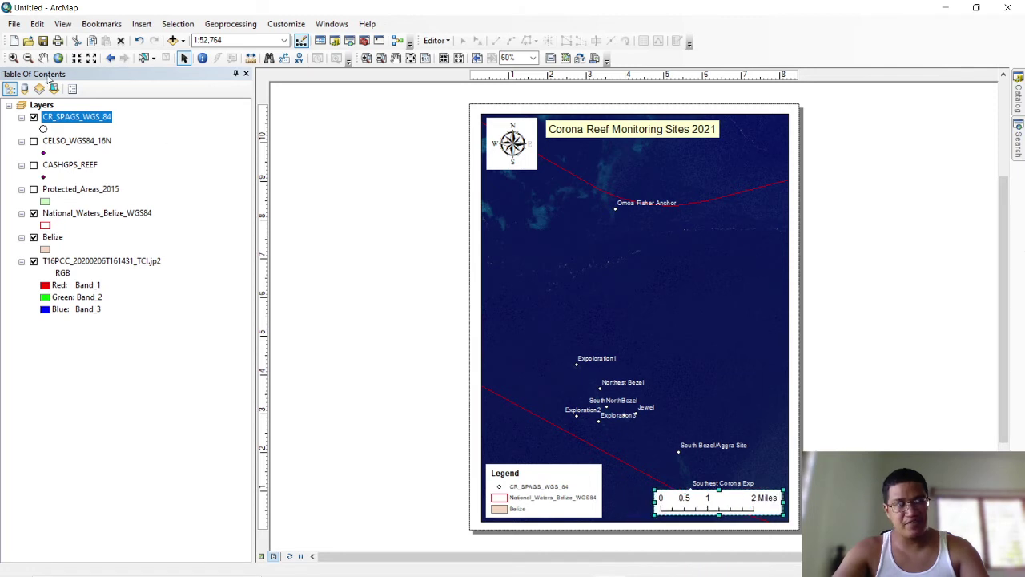
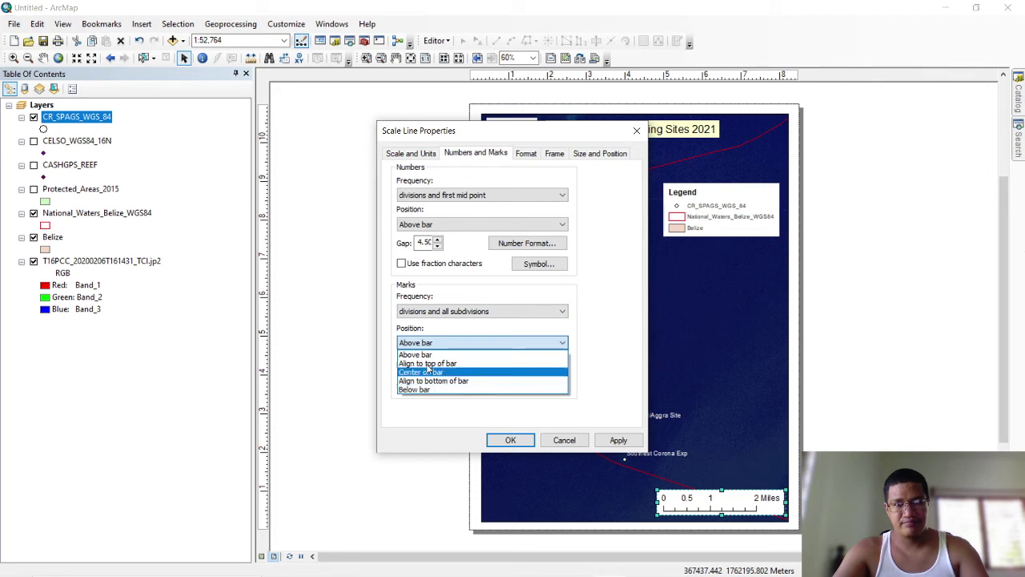
Try the Below bar position for the scale bar's marks, review the number positions, and return the marks to Above bar.
{"action": "left_click", "coordinate": [424, 388]}
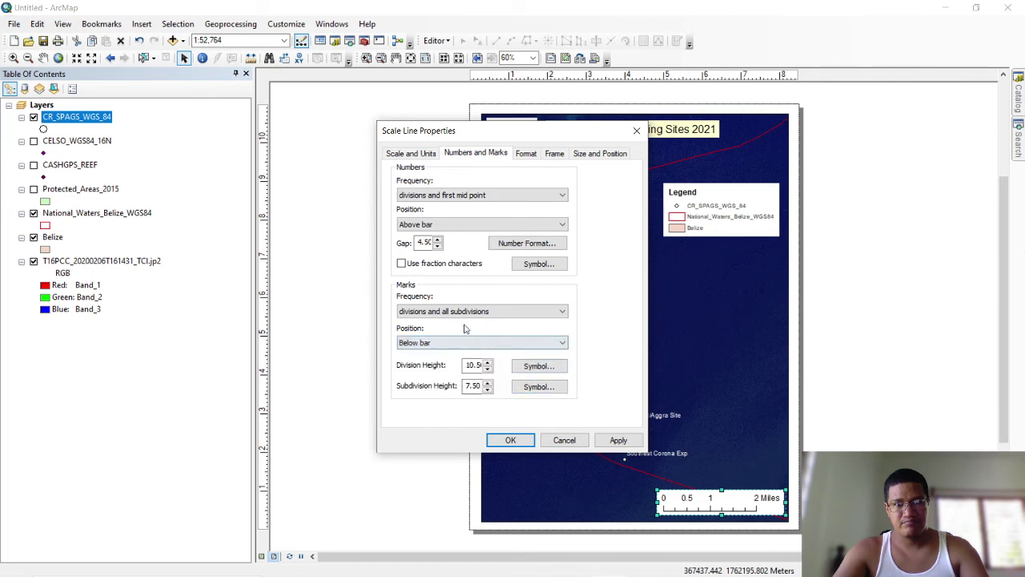
{"action": "left_click", "coordinate": [429, 227]}
{"action": "left_click", "coordinate": [428, 226]}
{"action": "left_click", "coordinate": [428, 226]}
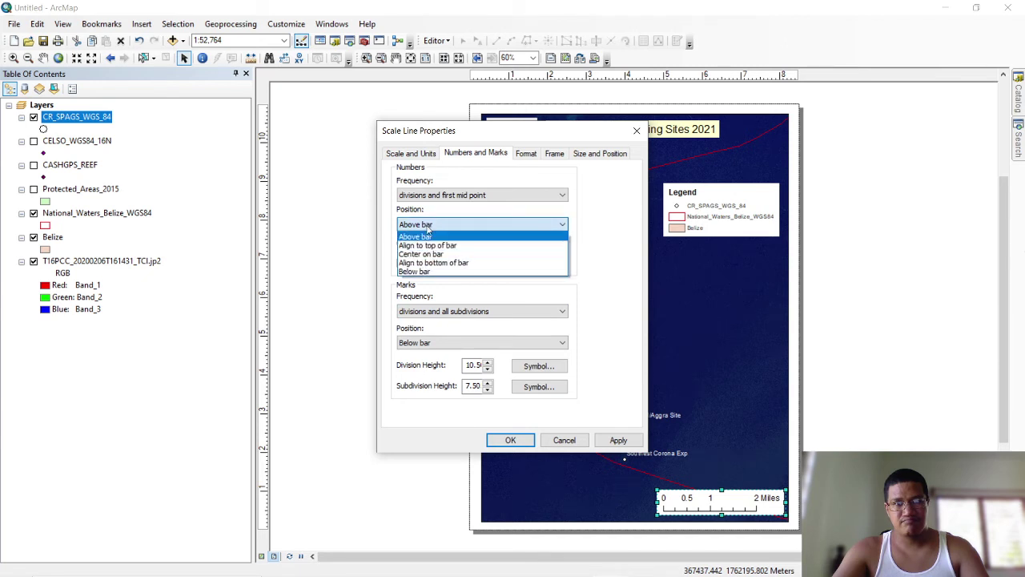
{"action": "left_click", "coordinate": [423, 209]}
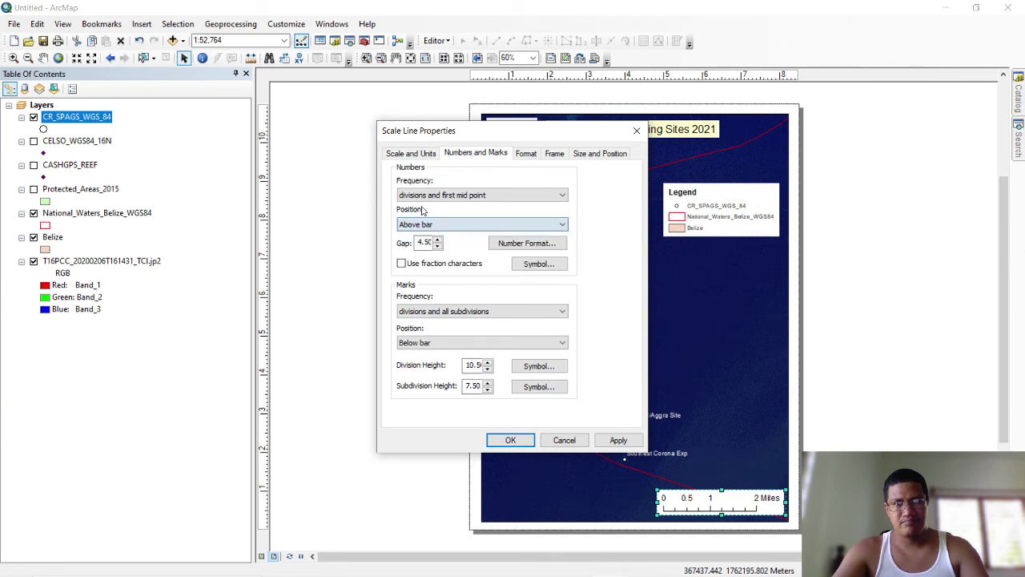
{"action": "left_click", "coordinate": [399, 152]}
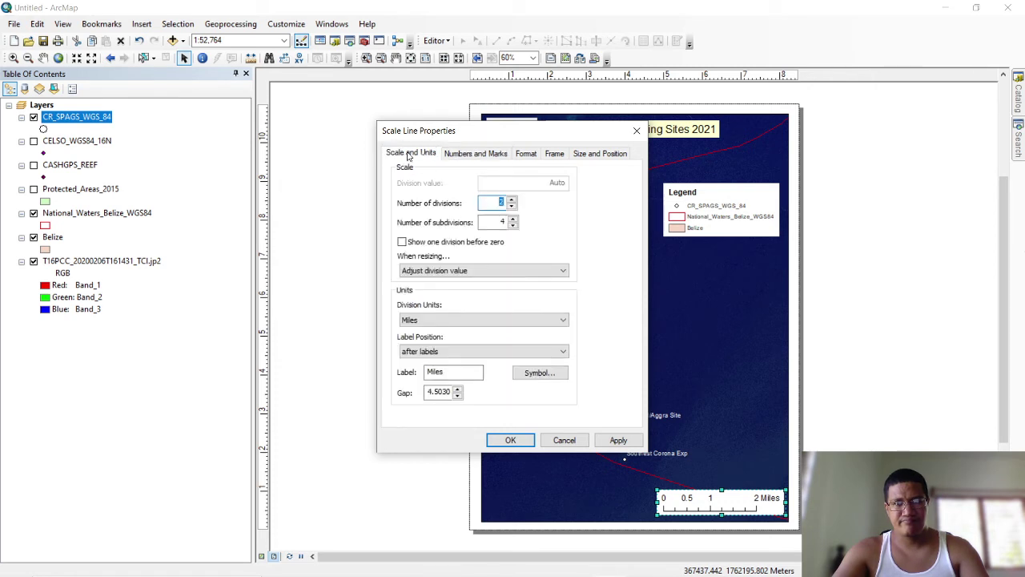
{"action": "left_click", "coordinate": [458, 155]}
{"action": "left_click", "coordinate": [453, 350]}
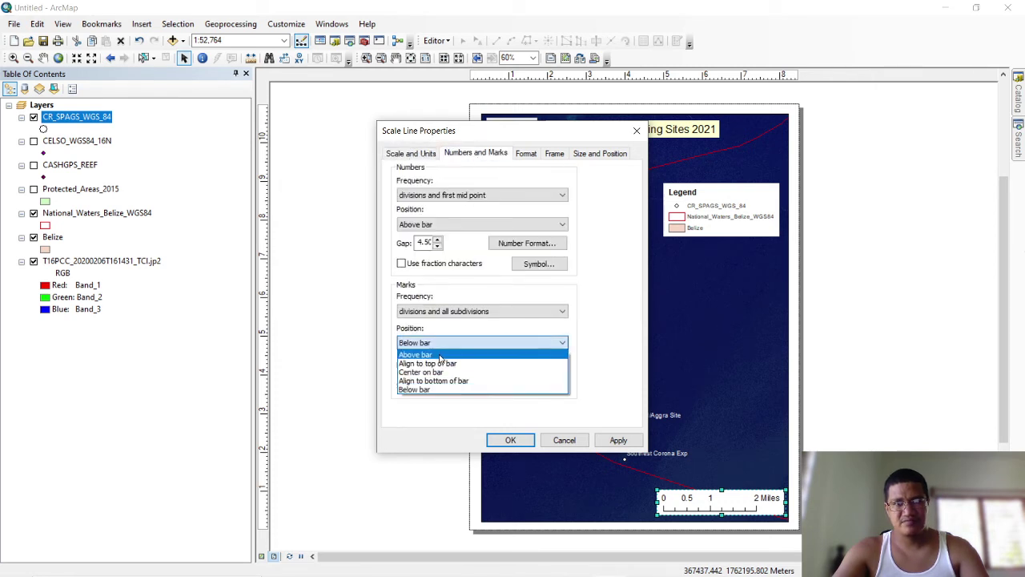
{"action": "left_click", "coordinate": [441, 354]}
Place the scale bar's unit label at below center and set its division units to Kilometers.
{"action": "left_click", "coordinate": [417, 159]}
{"action": "left_click", "coordinate": [435, 353]}
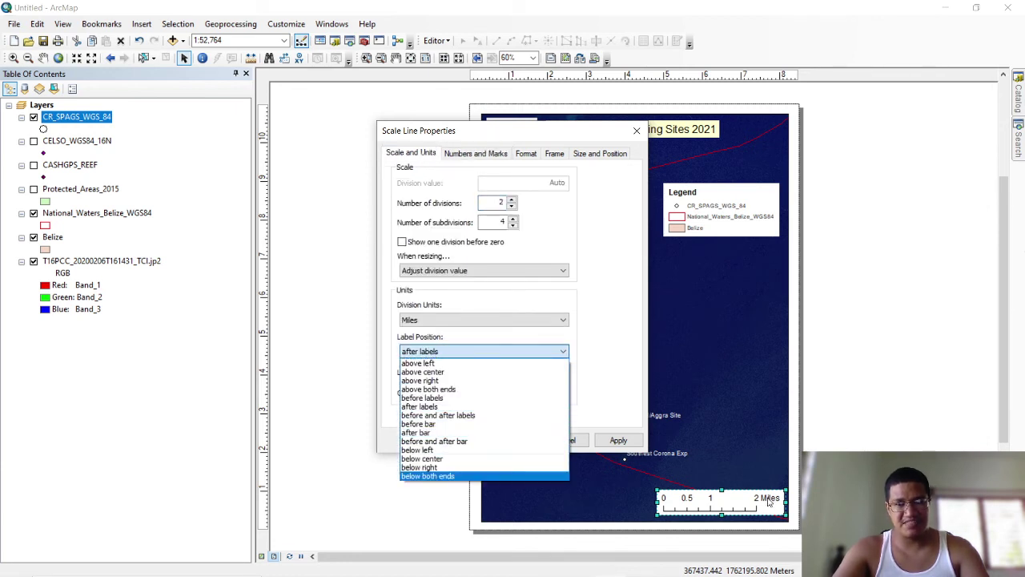
{"action": "left_click", "coordinate": [437, 458]}
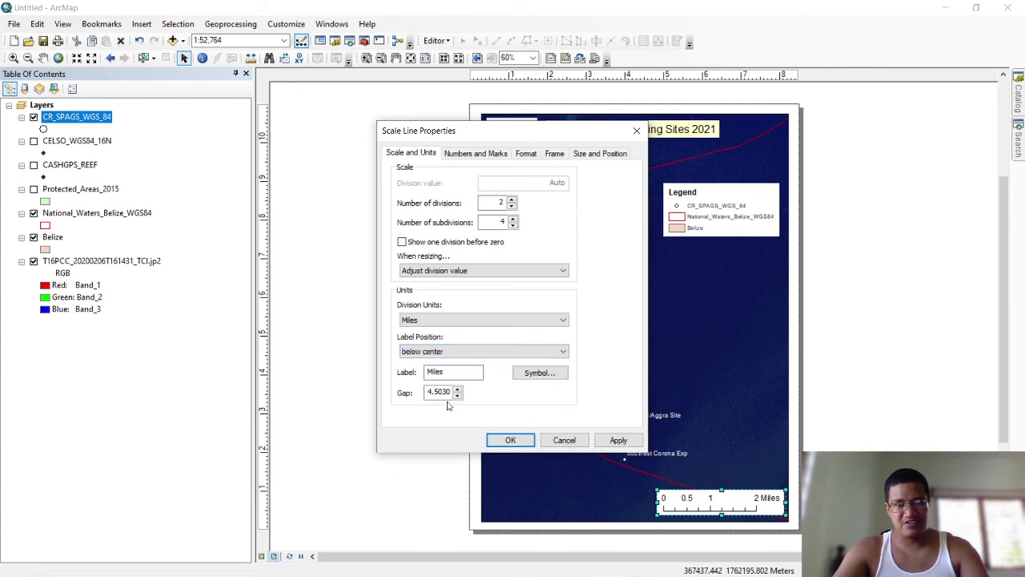
{"action": "left_click", "coordinate": [429, 320]}
{"action": "left_click", "coordinate": [421, 367]}
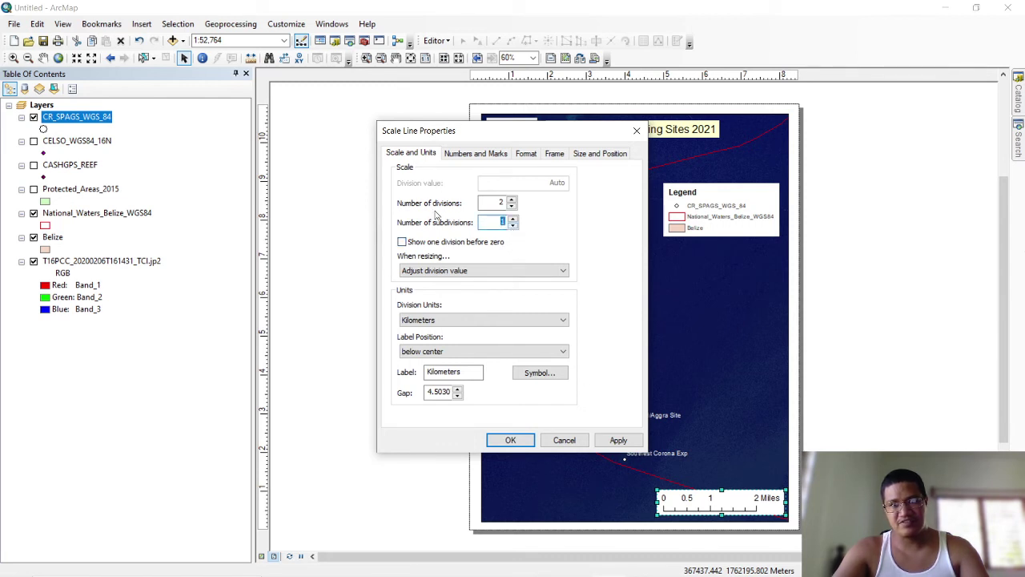
Try one subdivision on the scale bar, set the number of subdivisions to 2, and widen the bar to span 4 kilometers.
{"action": "left_click", "coordinate": [612, 439]}
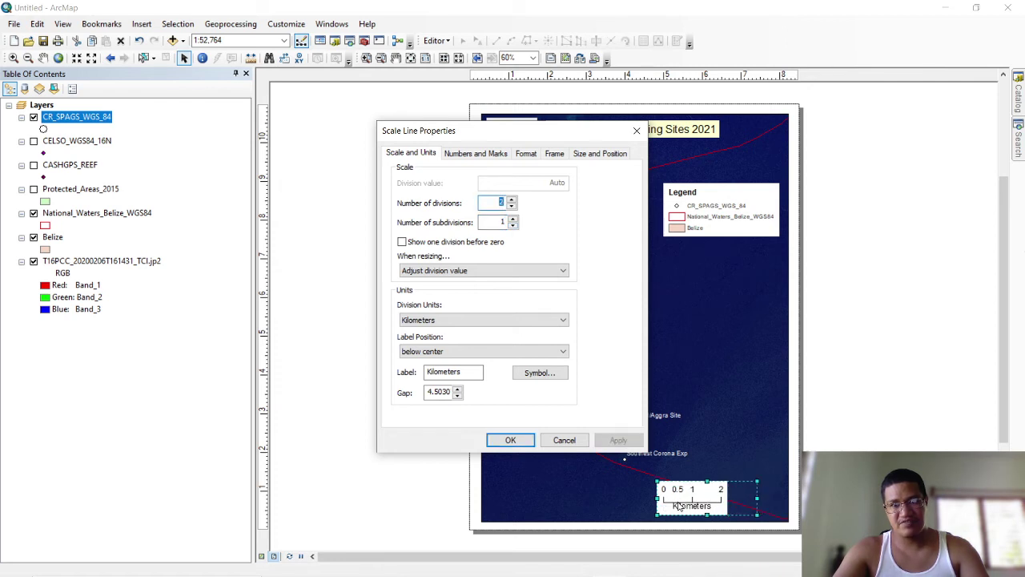
{"action": "left_click", "coordinate": [514, 221]}
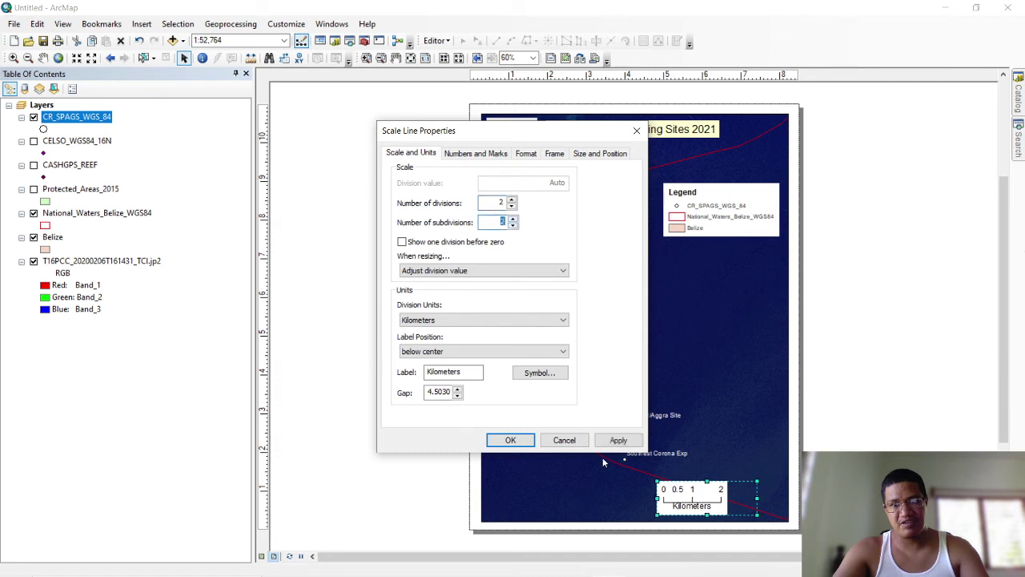
{"action": "left_click", "coordinate": [613, 441]}
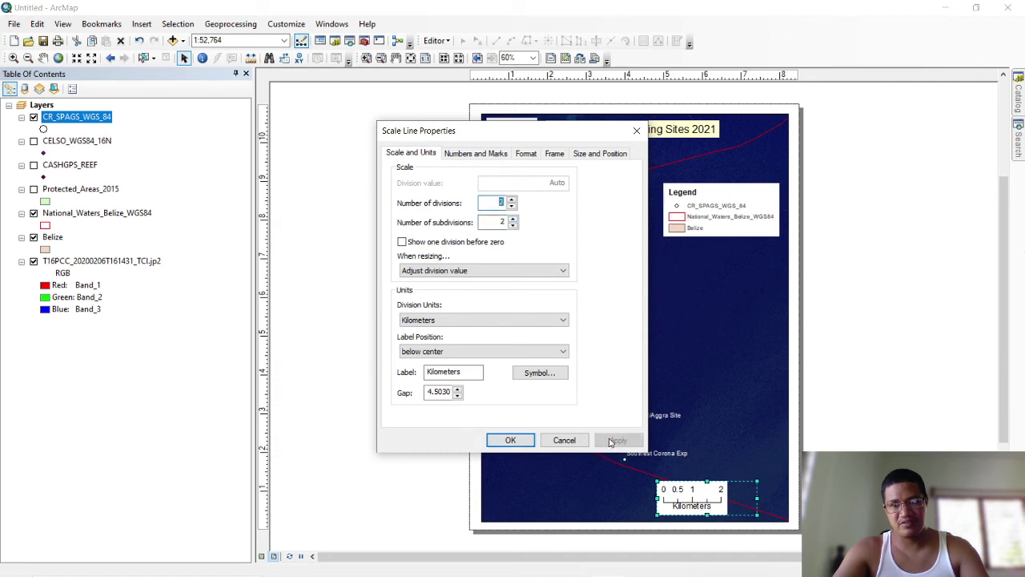
{"action": "left_click", "coordinate": [519, 441]}
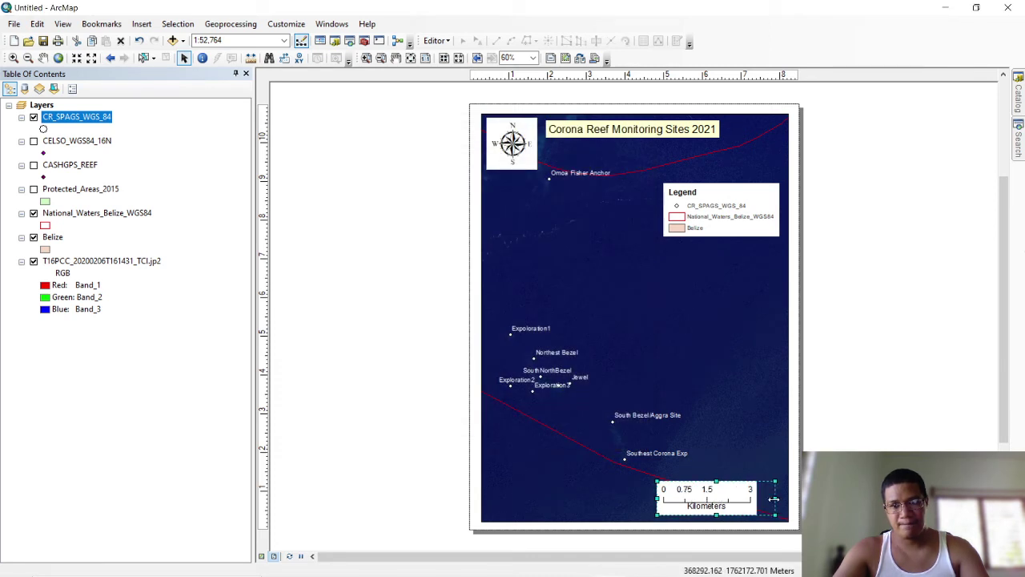
{"action": "left_click_drag", "start_coordinate": [776, 498], "coordinate": [785, 498]}
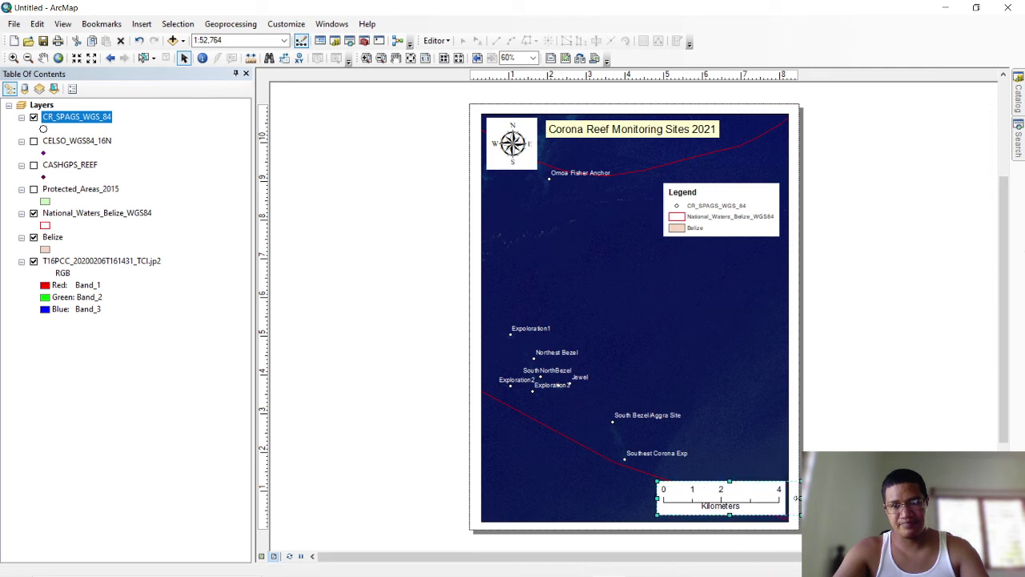
Move the scale bar fully inside the map's lower-right corner and shift the legend down to the middle of the map's right edge.
{"action": "mouse_move", "coordinate": [730, 481]}
{"action": "left_mouse_down"}
{"action": "mouse_move", "coordinate": [730, 494]}
{"action": "mouse_move", "coordinate": [730, 482]}
{"action": "mouse_move", "coordinate": [741, 496]}
{"action": "left_mouse_up"}
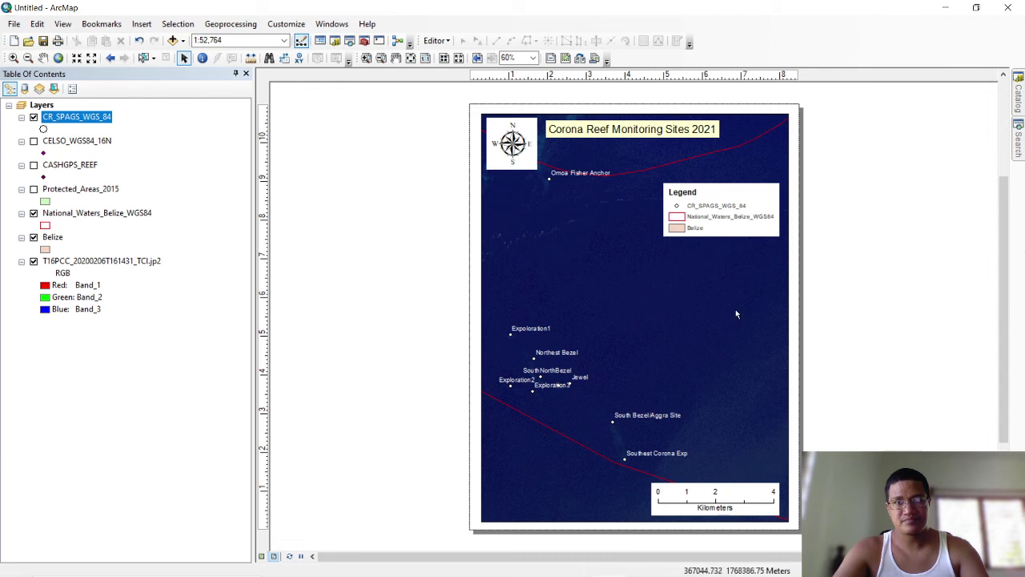
{"action": "left_click_drag", "start_coordinate": [726, 219], "coordinate": [729, 295]}
{"action": "left_click", "coordinate": [886, 361]}
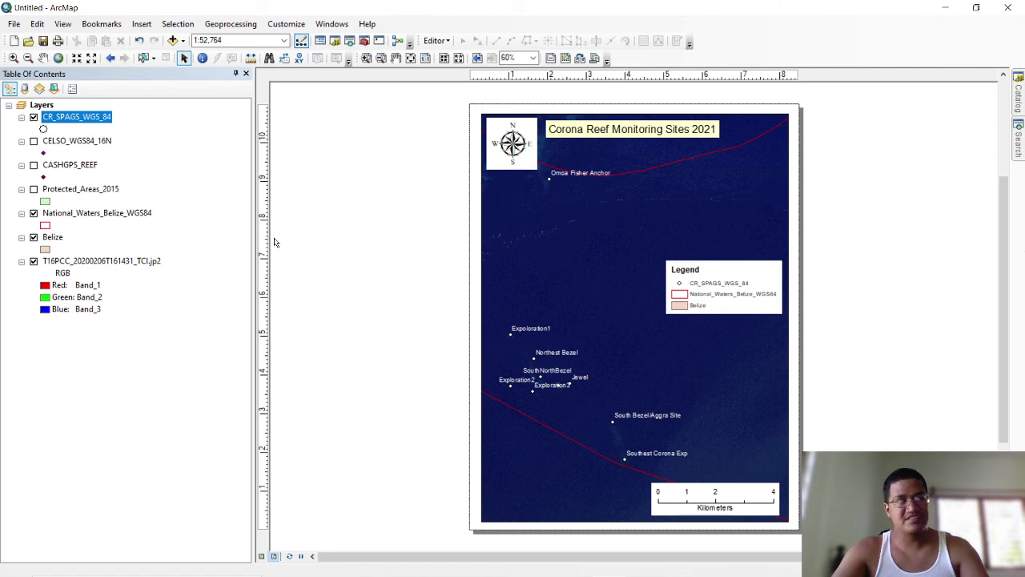
Export the map layout to the Desktop as a JPEG named Corona Reef.
{"action": "left_click", "coordinate": [10, 26]}
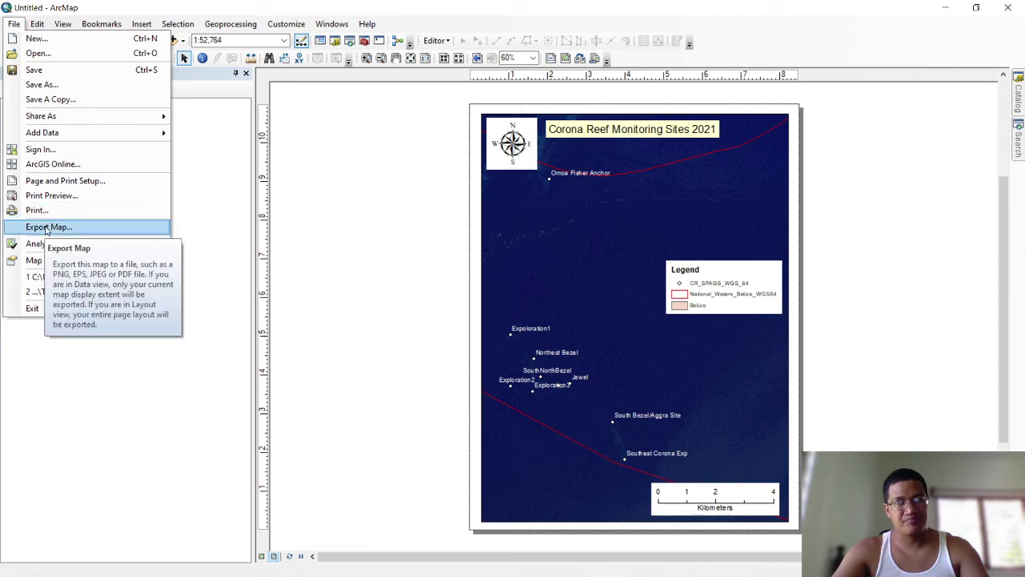
{"action": "left_click", "coordinate": [46, 228]}
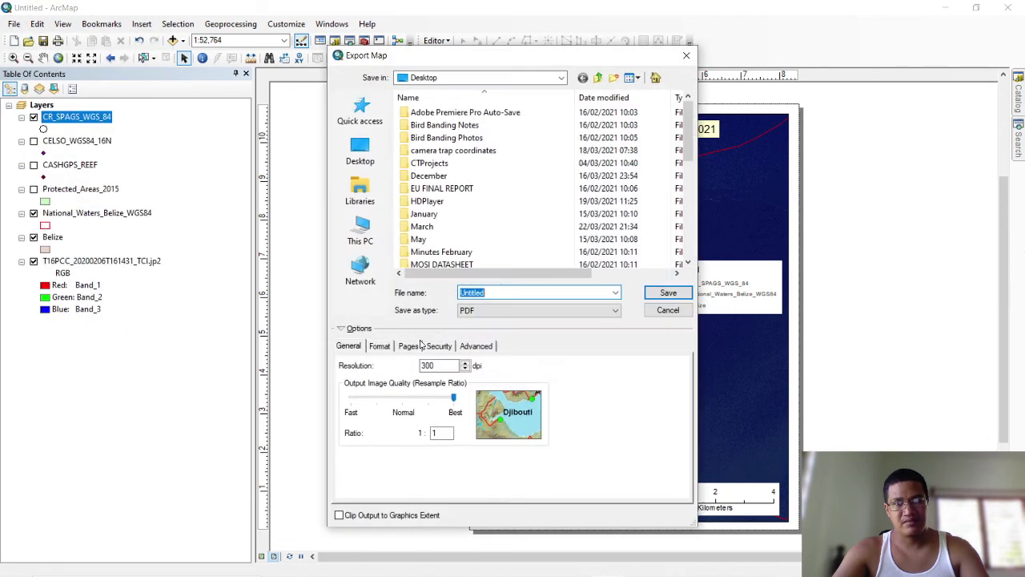
{"action": "left_click", "coordinate": [480, 318]}
{"action": "left_click", "coordinate": [476, 374]}
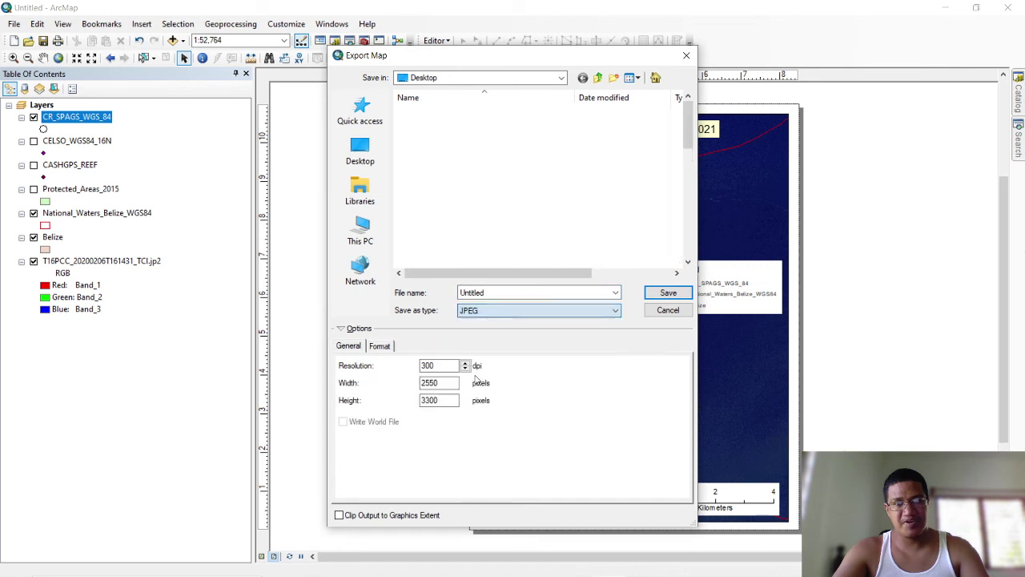
{"action": "left_click", "coordinate": [362, 151]}
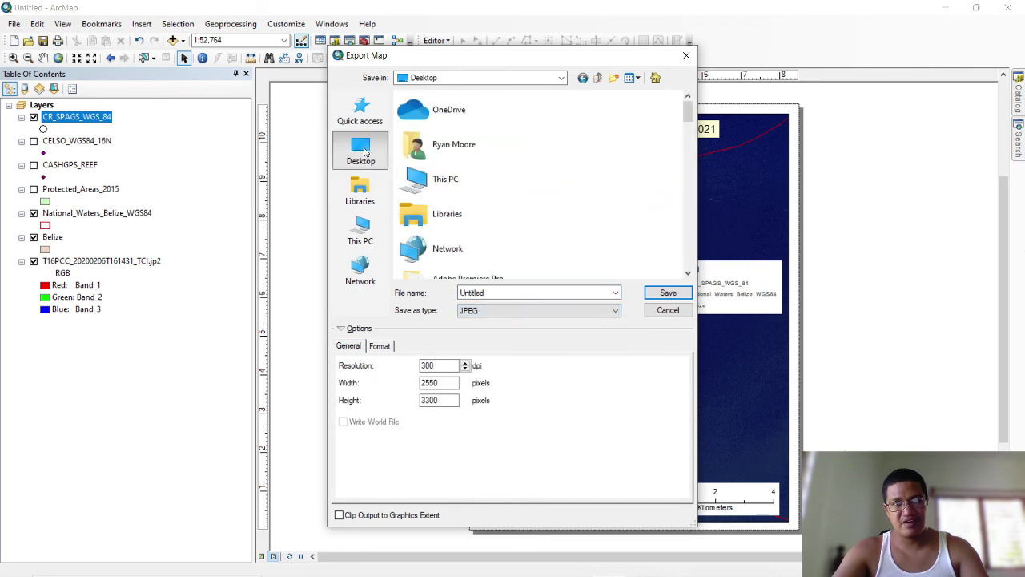
{"action": "double_click", "coordinate": [522, 292]}
{"action": "type", "text": "Corona Reef"}
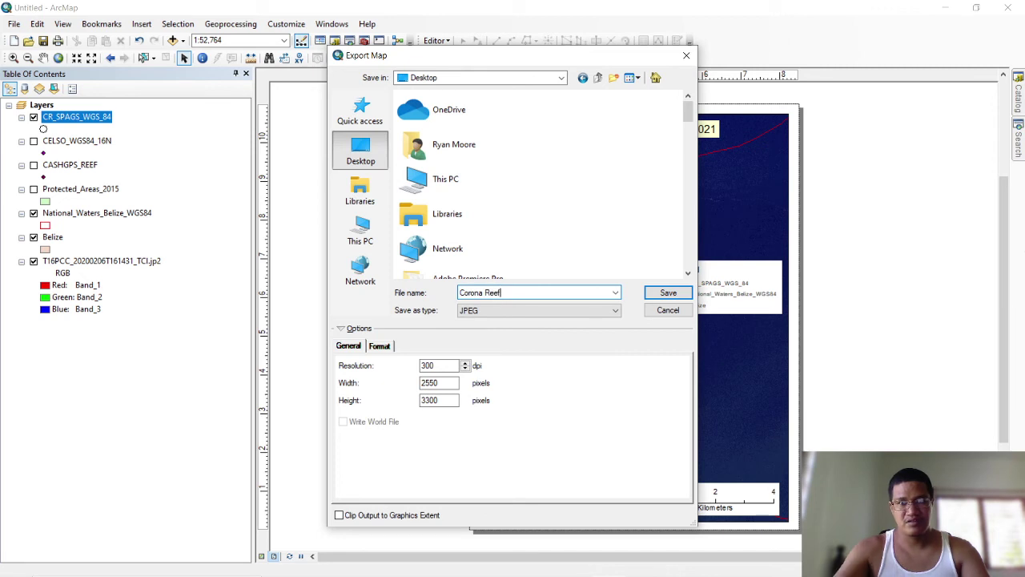
{"action": "left_click", "coordinate": [664, 291]}
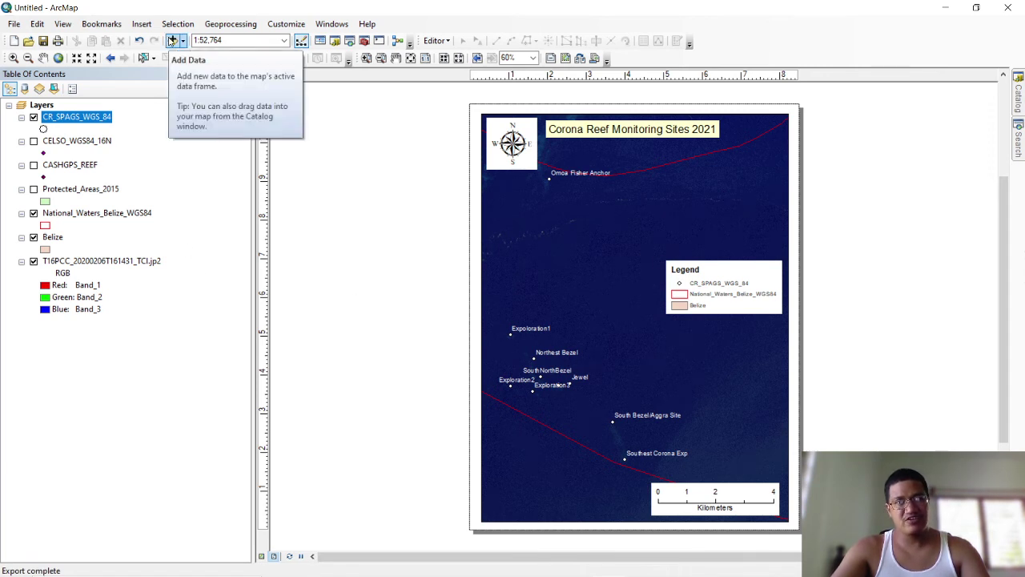
{"action": "left_click", "coordinate": [173, 41]}
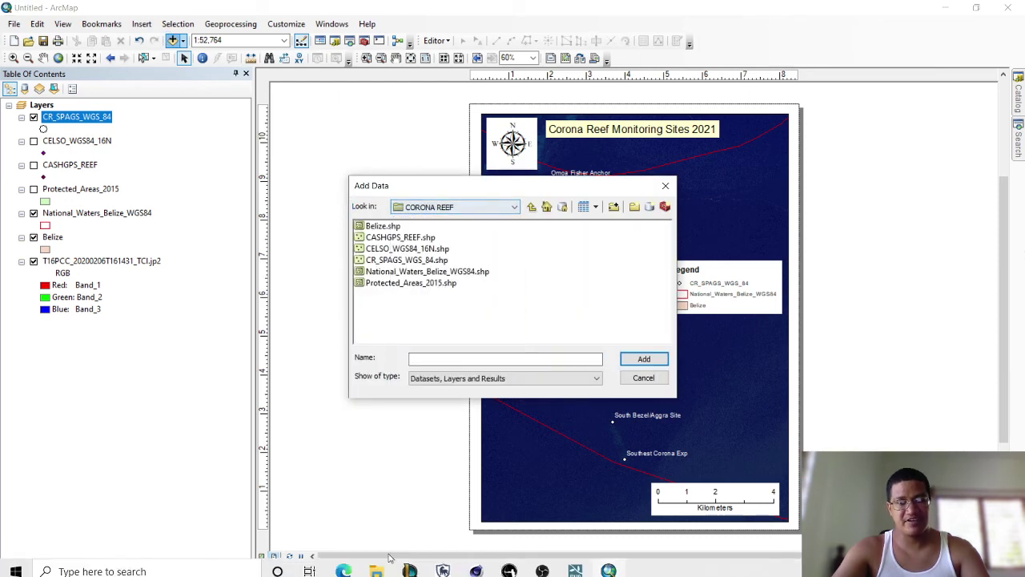
{"action": "left_click", "coordinate": [375, 563]}
{"action": "left_click", "coordinate": [367, 532]}
{"action": "left_click", "coordinate": [59, 387]}
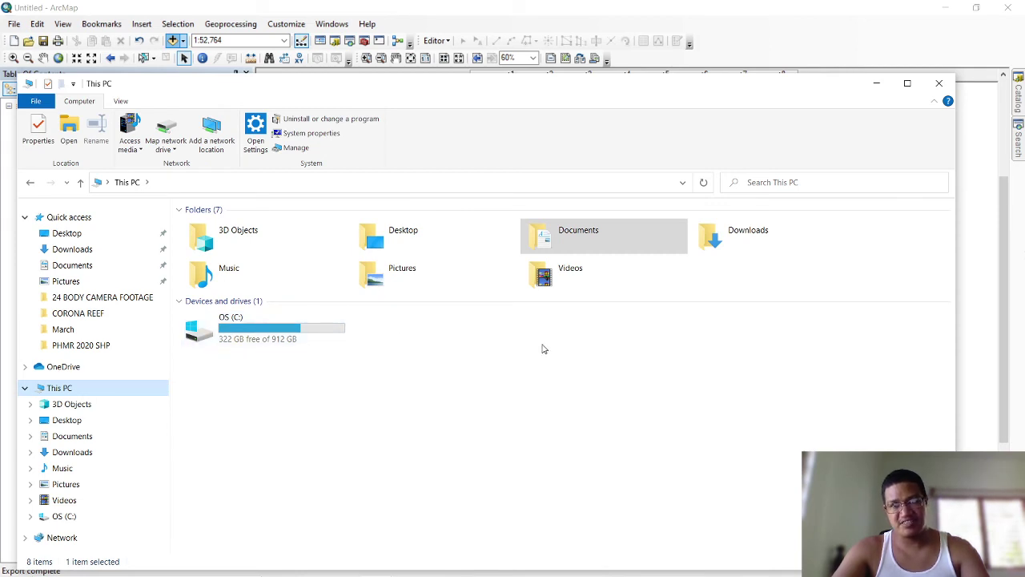
{"action": "left_click", "coordinate": [878, 88]}
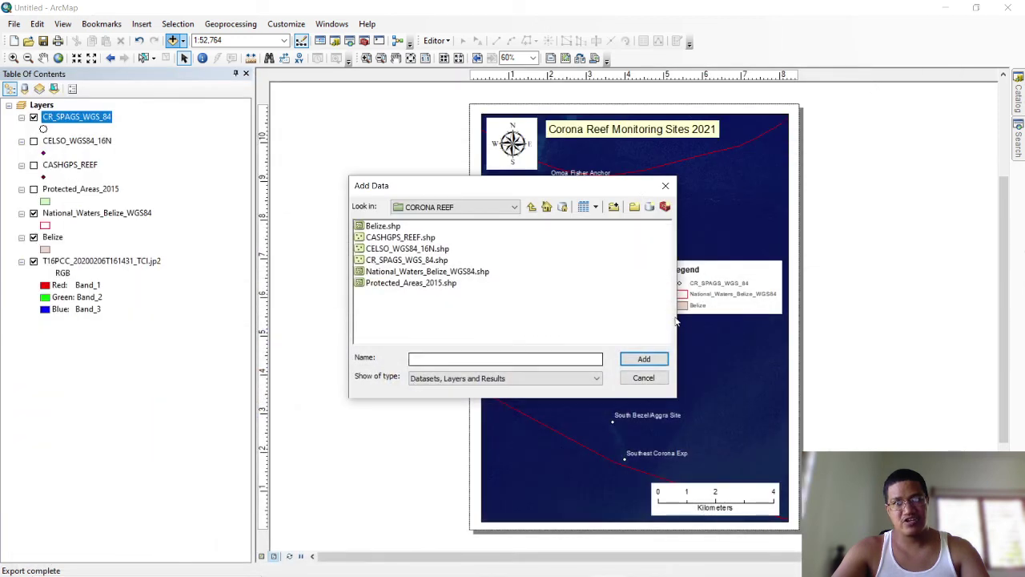
{"action": "left_click", "coordinate": [636, 381]}
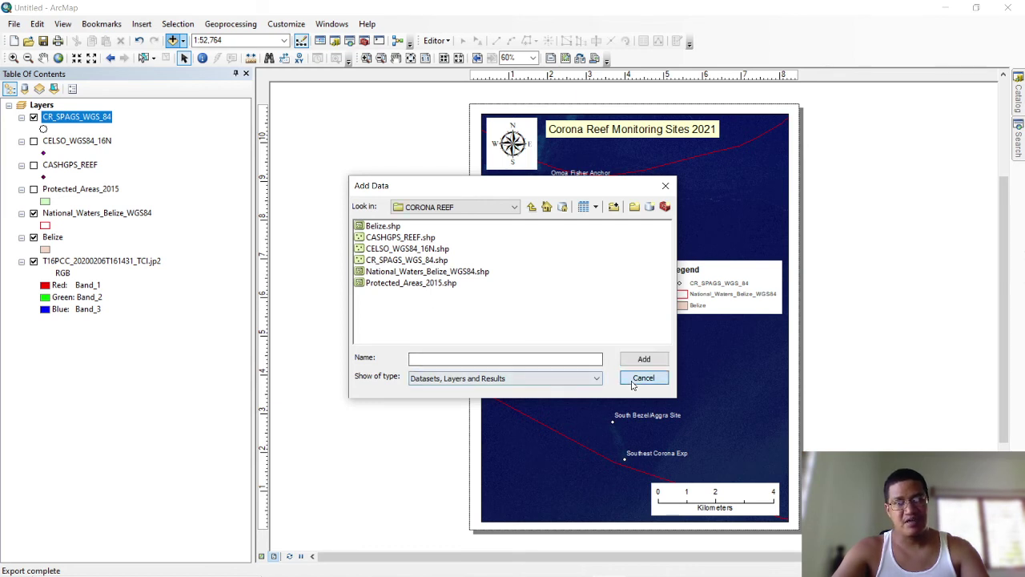
{"action": "left_click", "coordinate": [639, 380]}
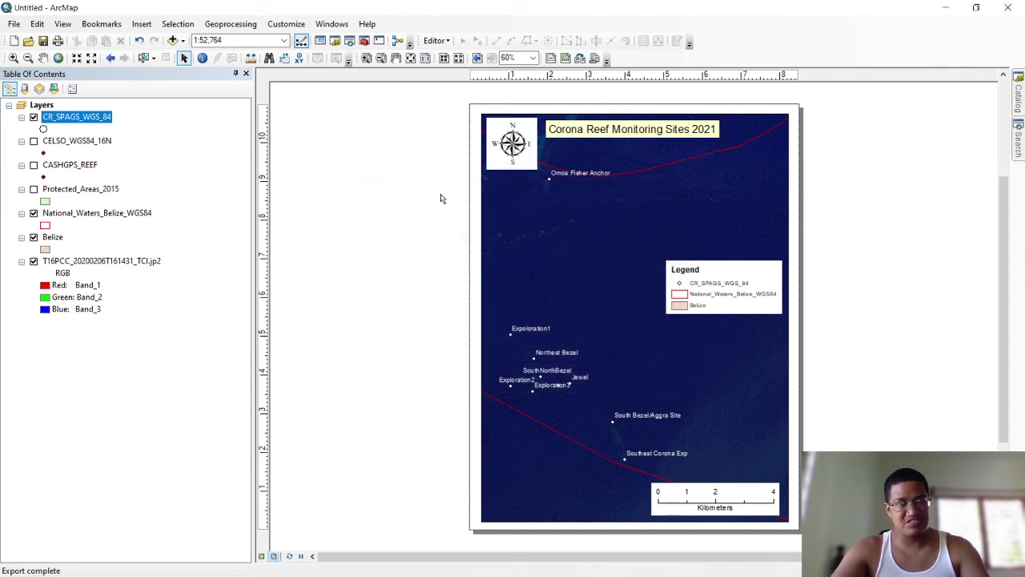
Compare the data and layout views, and create a bookmark named Bookmark 1 of the monitoring sites' extent in data view.
{"action": "left_click", "coordinate": [262, 556]}
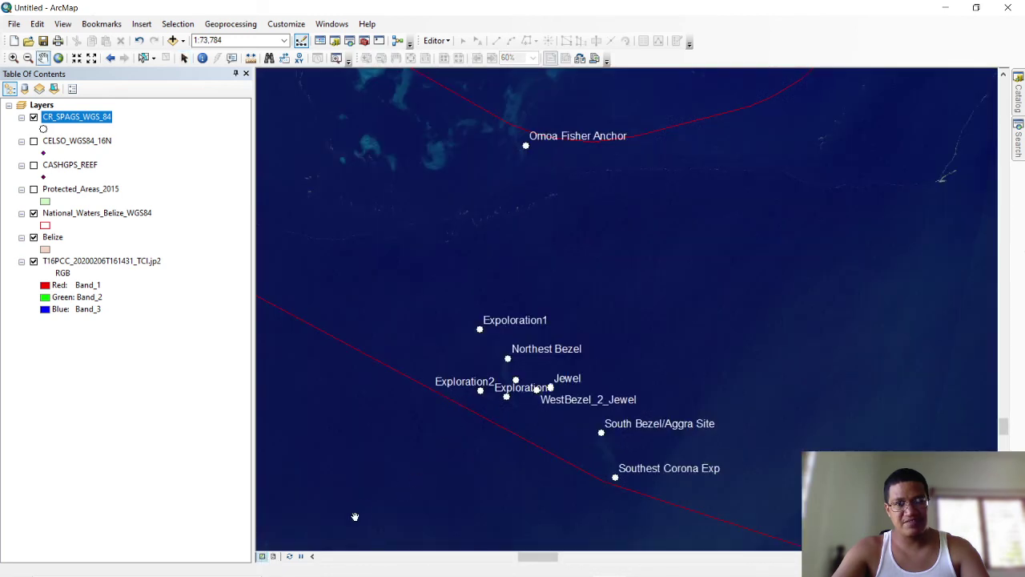
{"action": "left_click", "coordinate": [274, 556]}
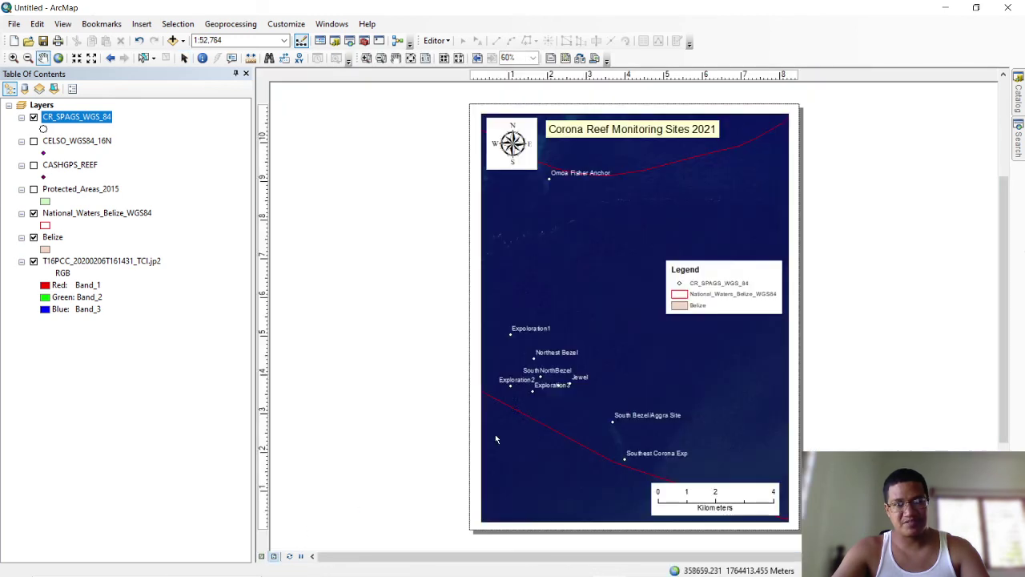
{"action": "left_click", "coordinate": [262, 556]}
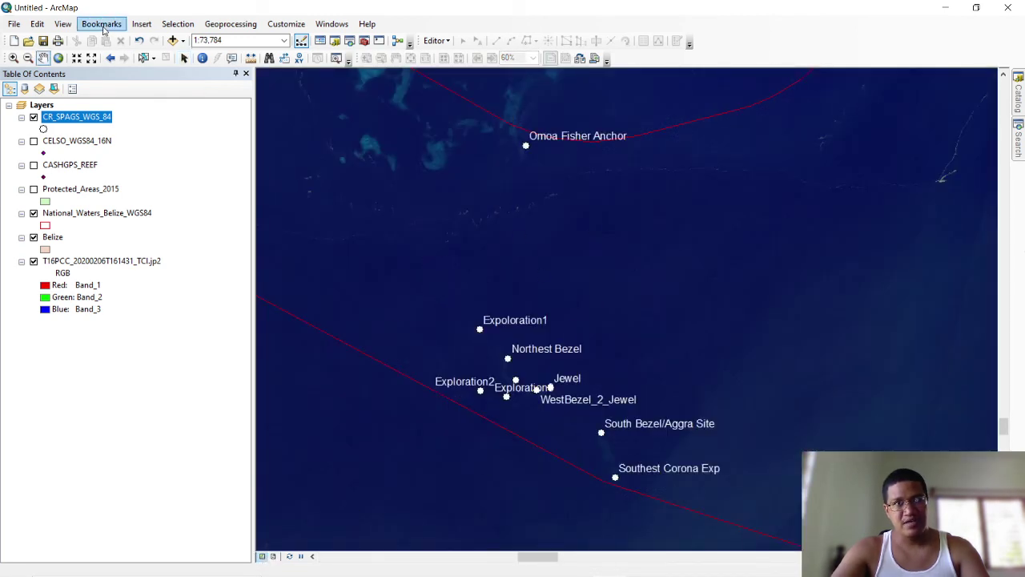
{"action": "left_click", "coordinate": [101, 23]}
{"action": "left_click", "coordinate": [112, 37]}
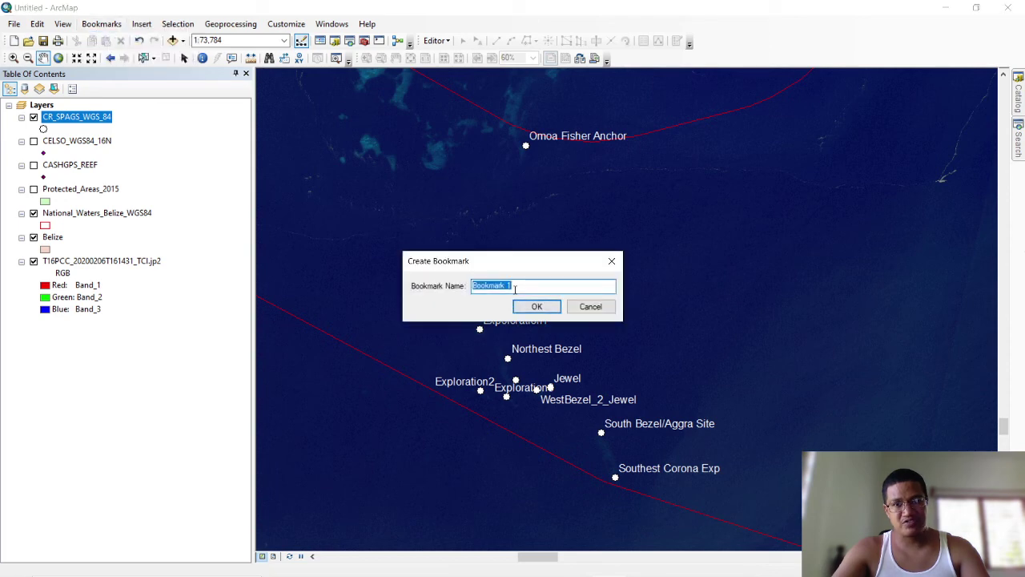
{"action": "left_click", "coordinate": [536, 307]}
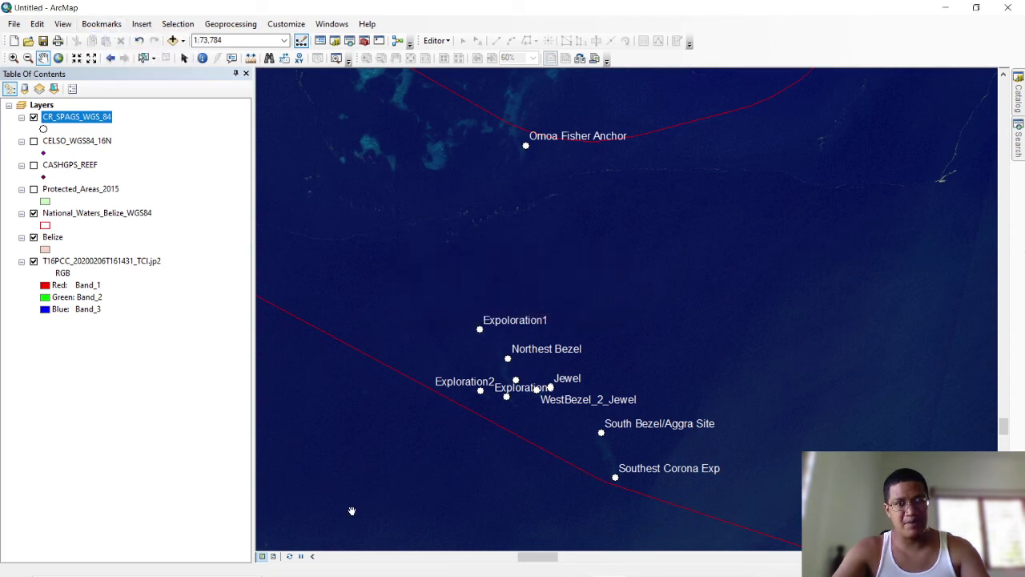
Pan the data view away from the monitoring sites to the reef chain farther north and return to layout view.
{"action": "left_click", "coordinate": [274, 557]}
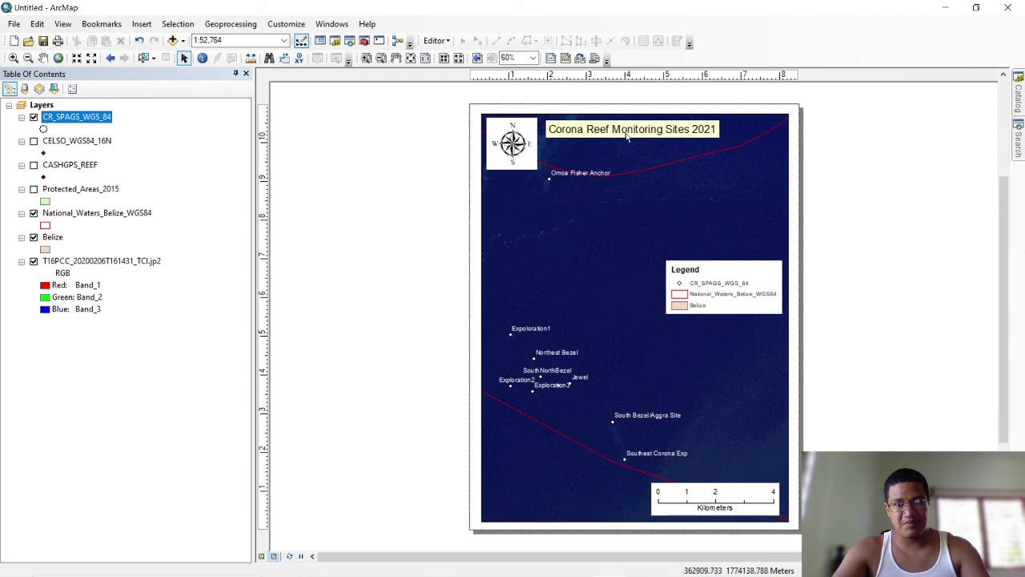
{"action": "left_click", "coordinate": [263, 556]}
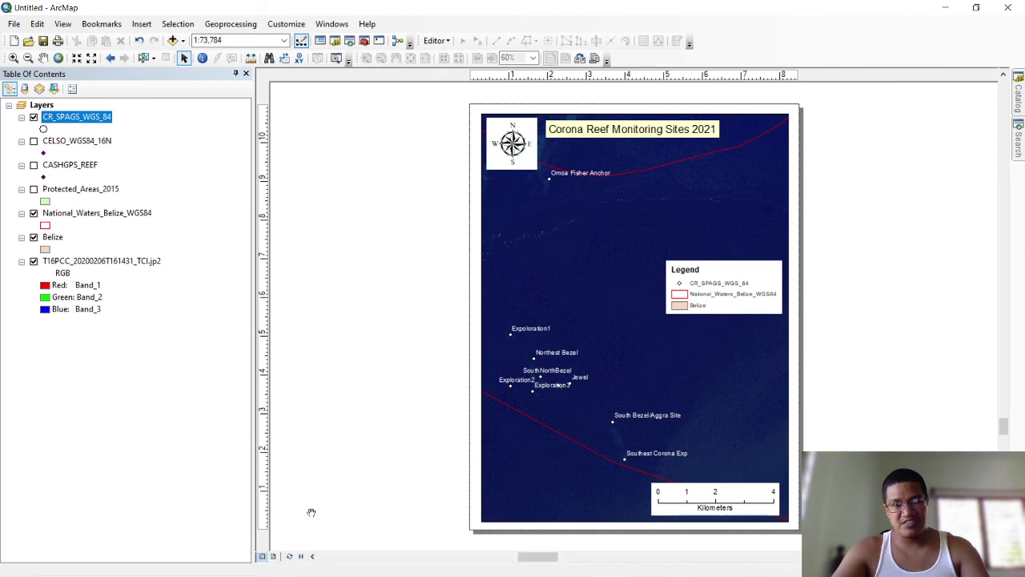
{"action": "left_click_drag", "start_coordinate": [413, 336], "coordinate": [382, 277]}
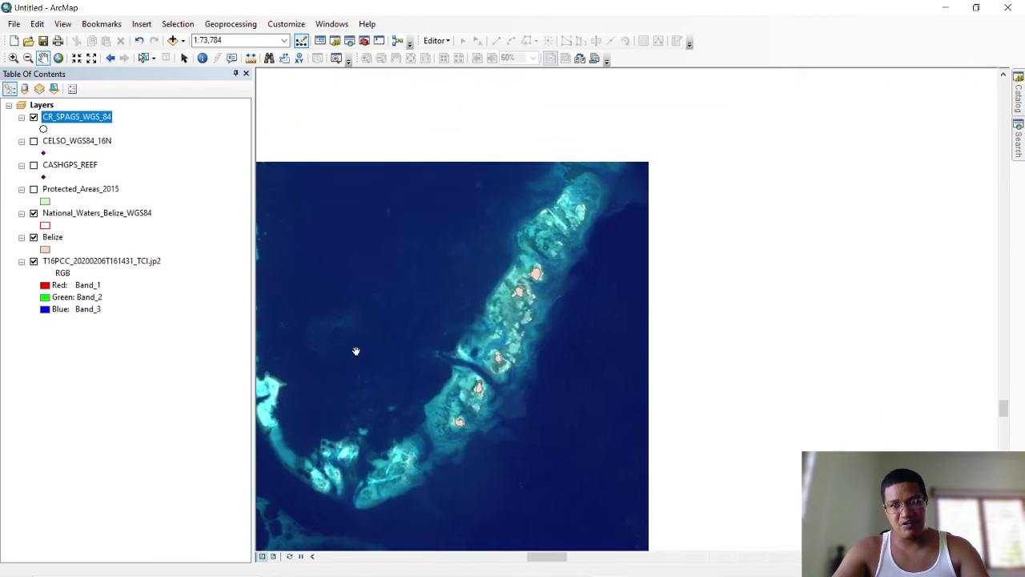
{"action": "left_click_drag", "start_coordinate": [356, 351], "coordinate": [538, 213]}
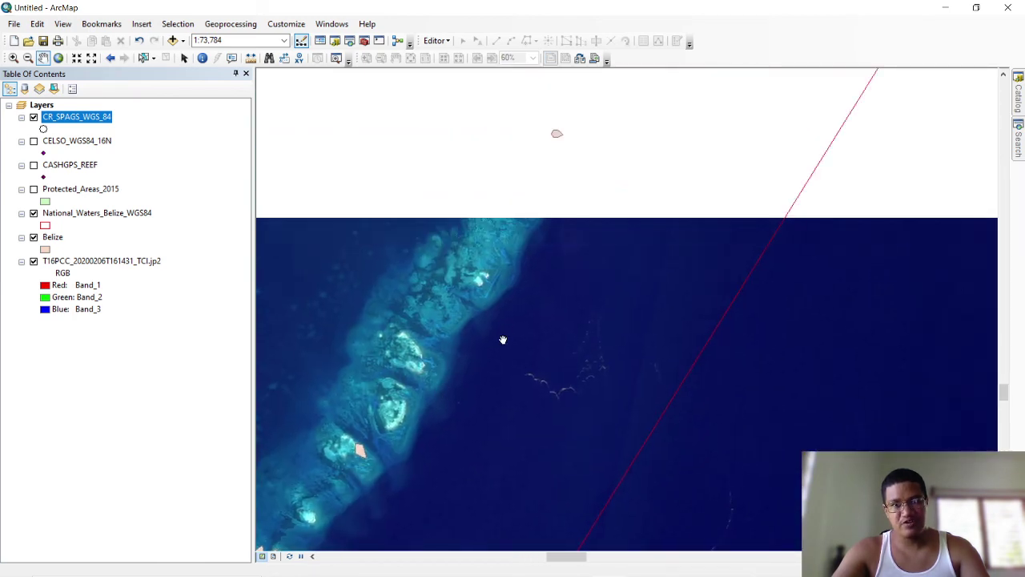
{"action": "left_click_drag", "start_coordinate": [503, 340], "coordinate": [618, 85]}
{"action": "left_click_drag", "start_coordinate": [529, 248], "coordinate": [596, 249]}
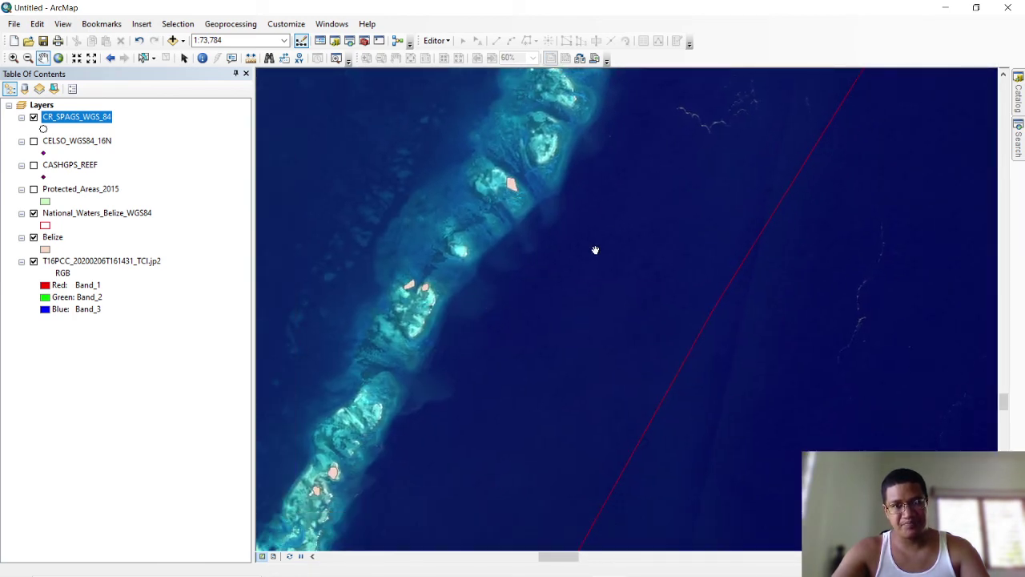
{"action": "left_click", "coordinate": [273, 556]}
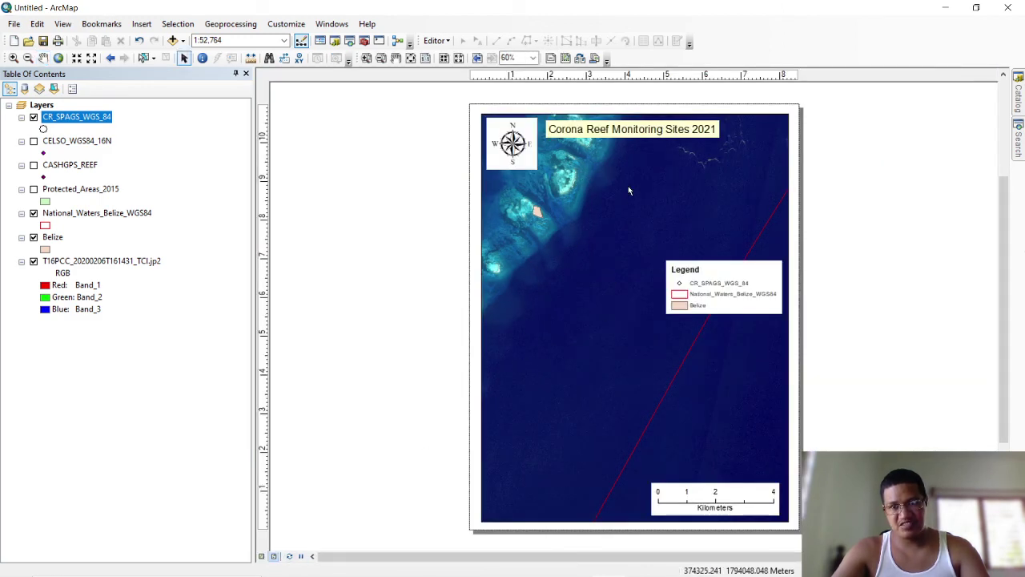
Restore the Bookmark 1 extent in the layout and set the map scale to 1:100,000.
{"action": "left_click", "coordinate": [101, 24]}
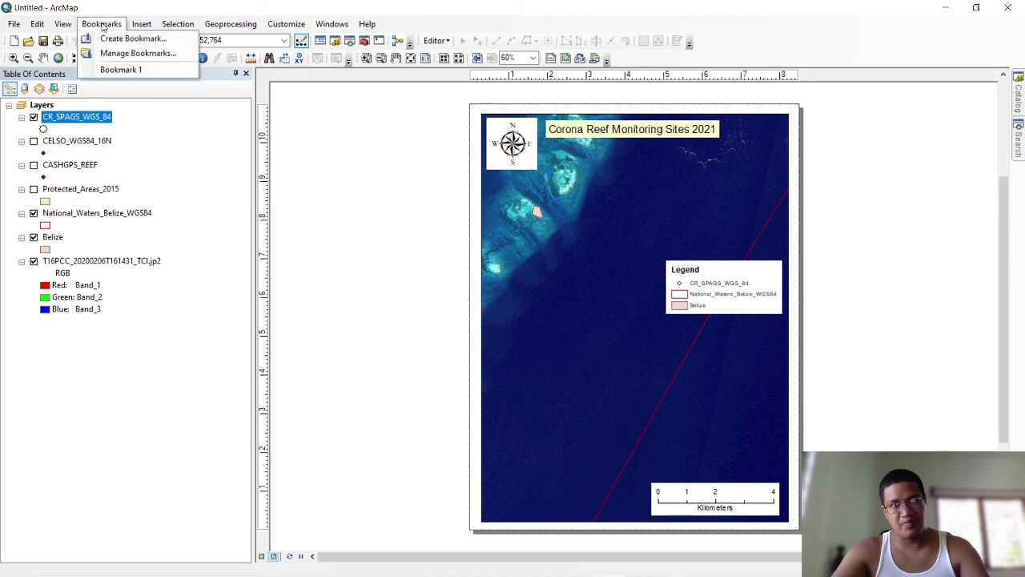
{"action": "left_click", "coordinate": [120, 70]}
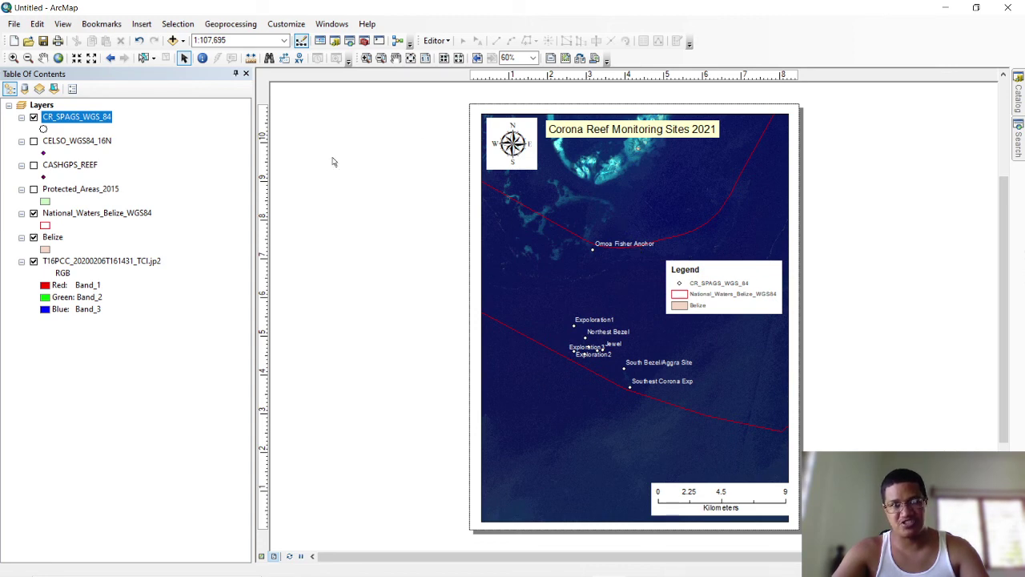
{"action": "left_click", "coordinate": [218, 39]}
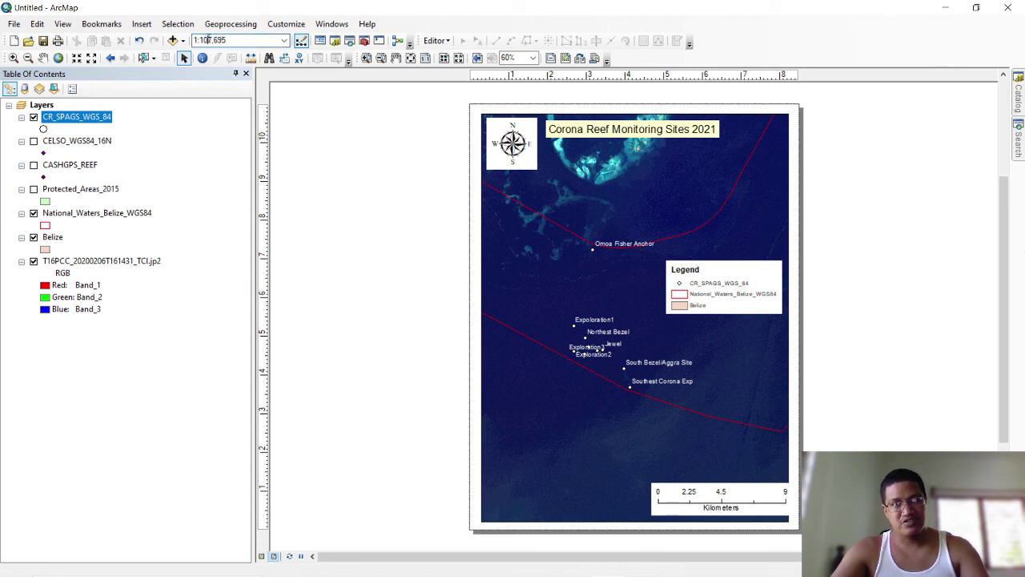
{"action": "left_click_drag", "start_coordinate": [228, 40], "coordinate": [207, 40]}
{"action": "type", "text": "00"}
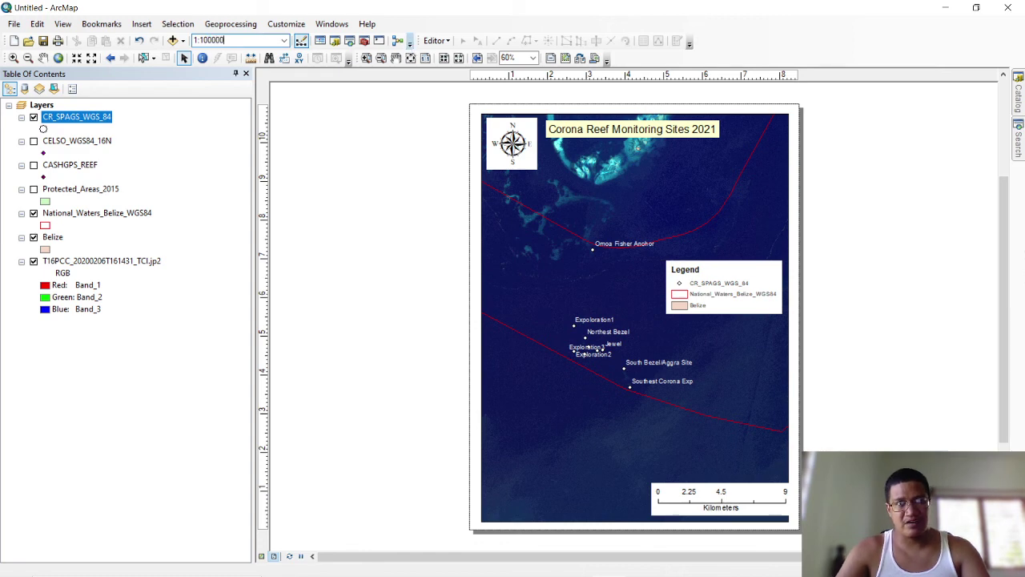
{"action": "type", "text": ",00"}
{"action": "key", "text": "Return"}
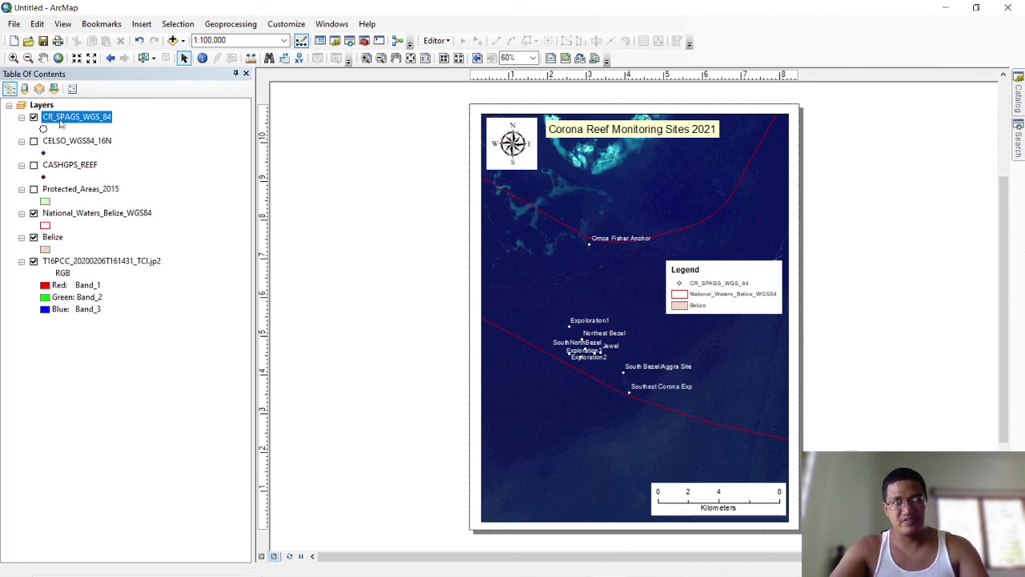
Save the map document to the Desktop as an ArcMap Document, naming it with the person's first name followed by Demonstration.
{"action": "left_click", "coordinate": [14, 24]}
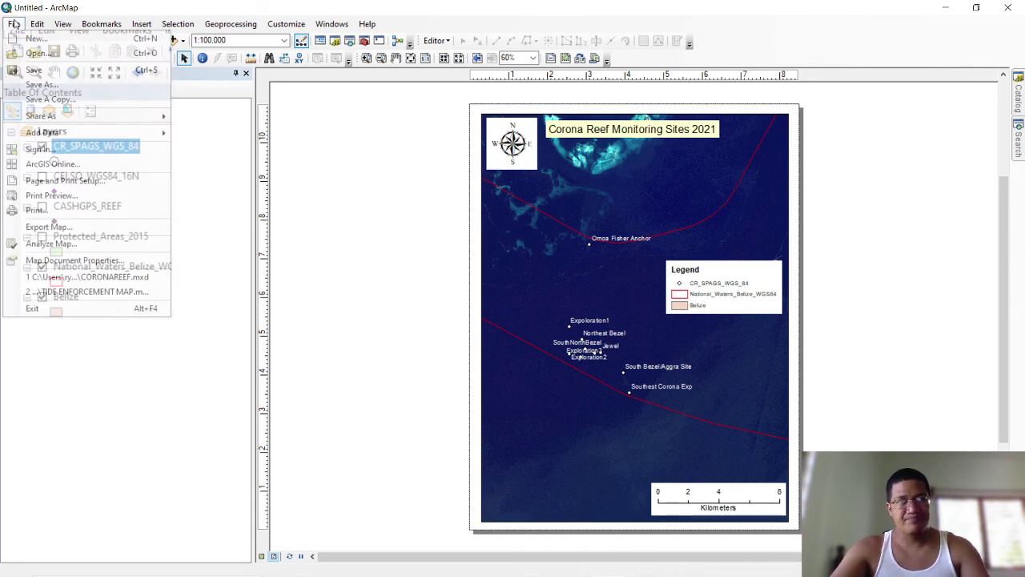
{"action": "left_click", "coordinate": [43, 85]}
{"action": "left_click", "coordinate": [362, 255]}
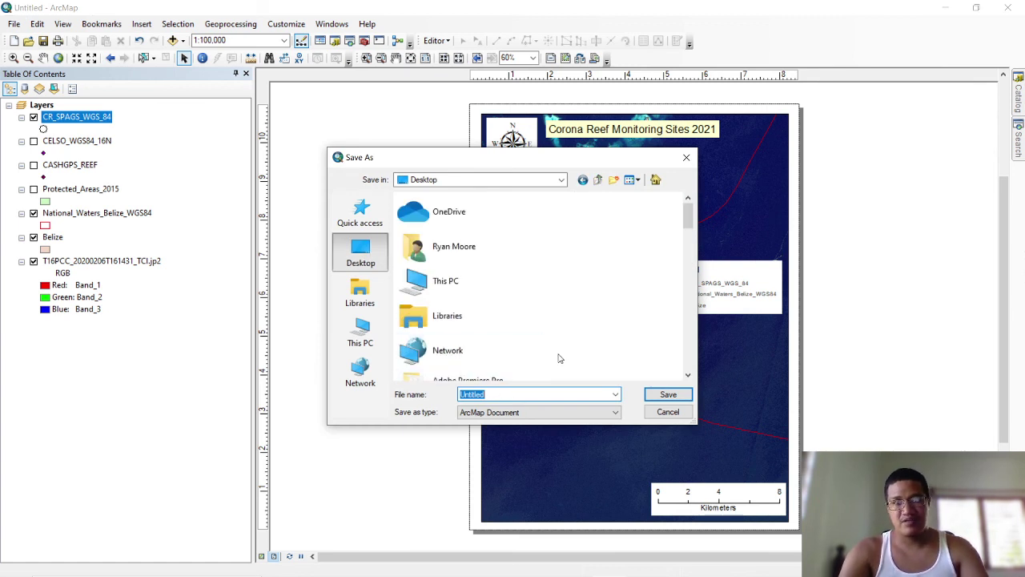
{"action": "type", "text": "Anthony Demonstration"}
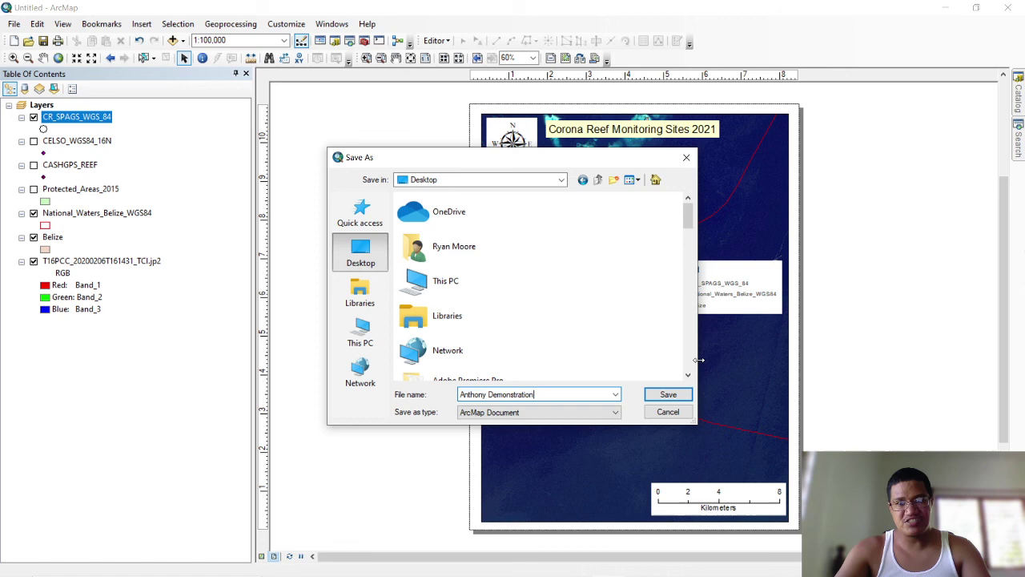
{"action": "left_click", "coordinate": [668, 394]}
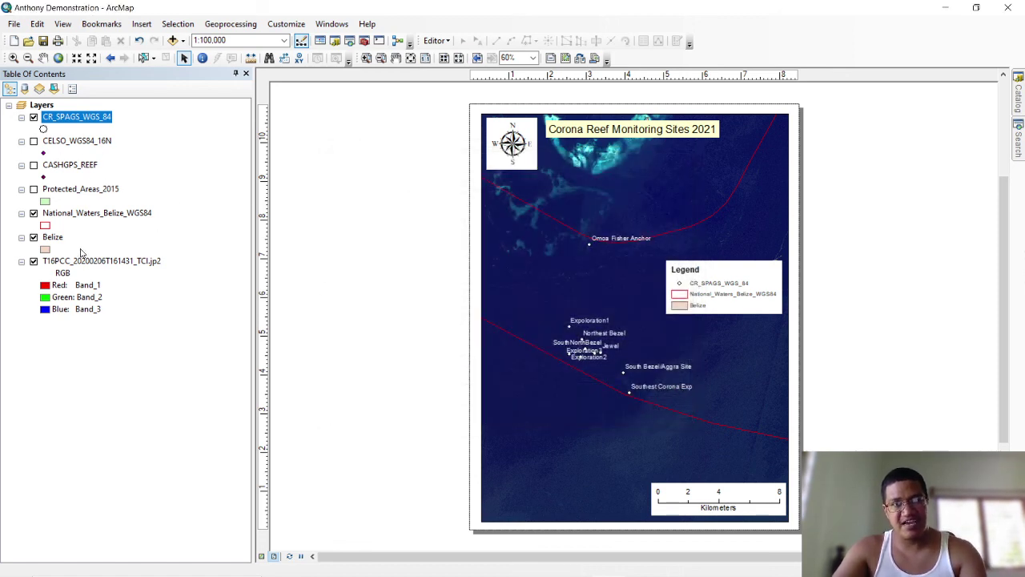
Switch to File Explorer, locate the CORONA REEF folder inside the GIS folder, review its available actions, and return to ArcMap.
{"action": "mouse_move", "coordinate": [376, 563]}
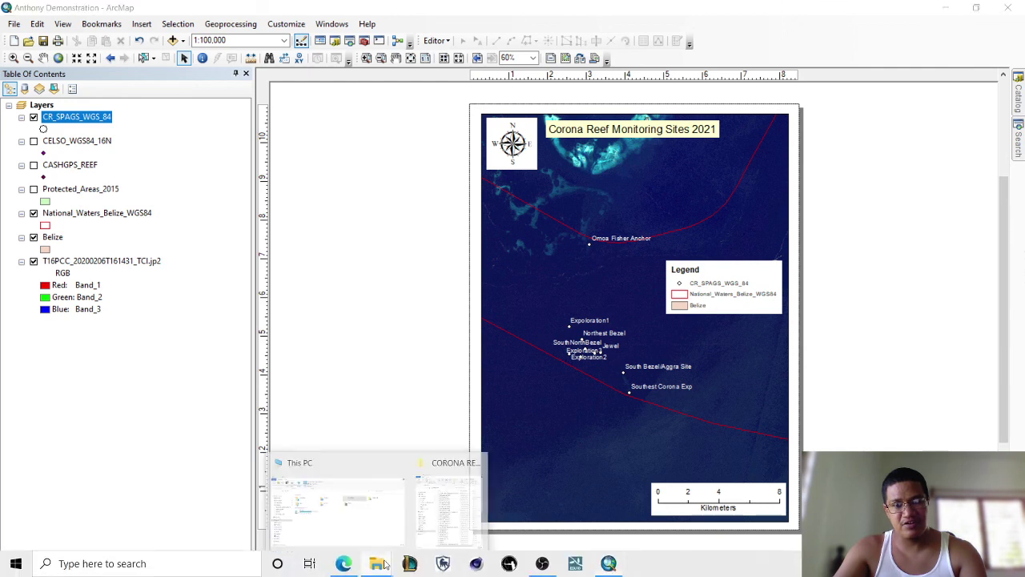
{"action": "left_click", "coordinate": [442, 511]}
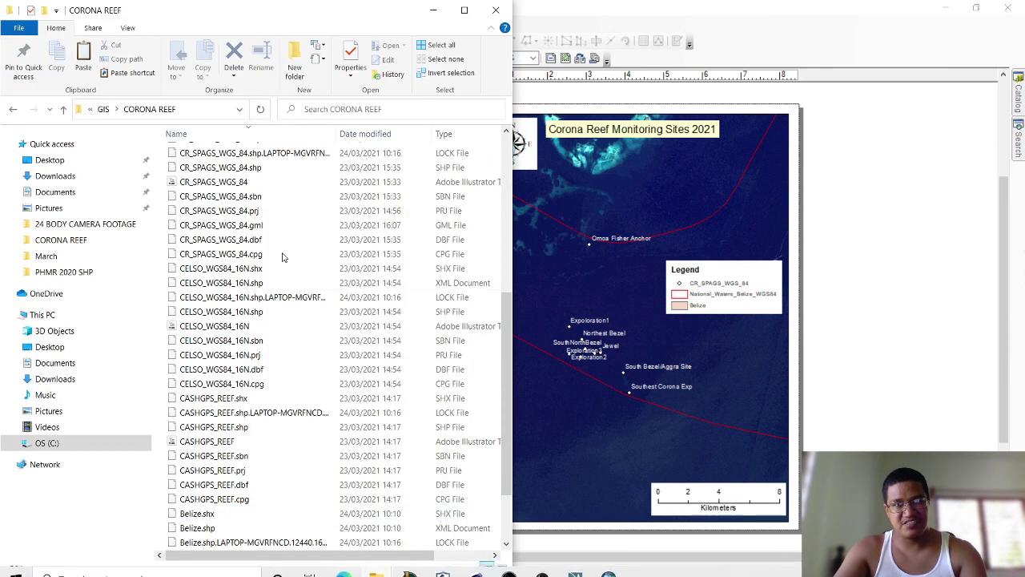
{"action": "left_click", "coordinate": [115, 110]}
{"action": "right_click", "coordinate": [210, 227]}
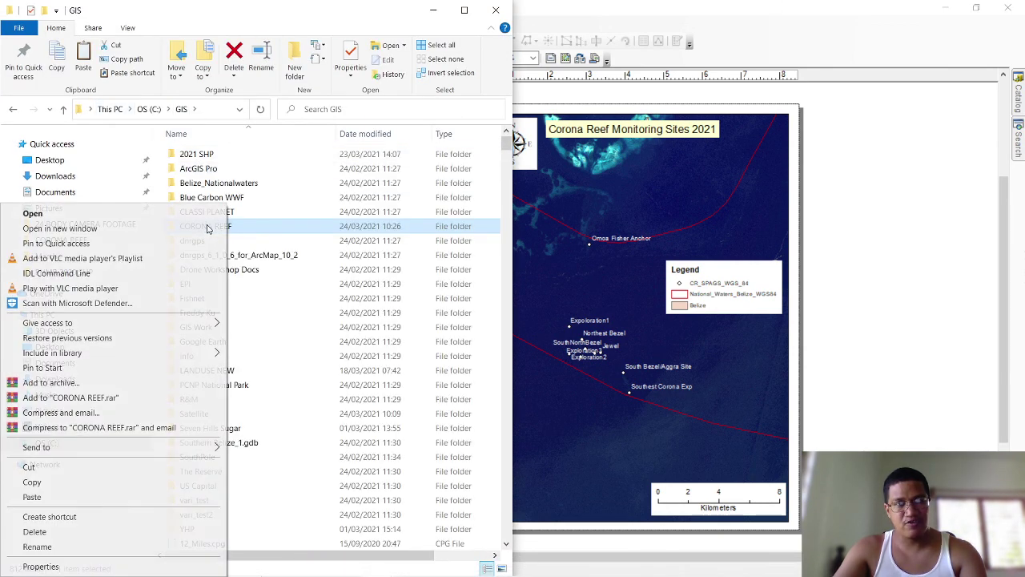
{"action": "left_click", "coordinate": [269, 225]}
{"action": "left_click", "coordinate": [551, 5]}
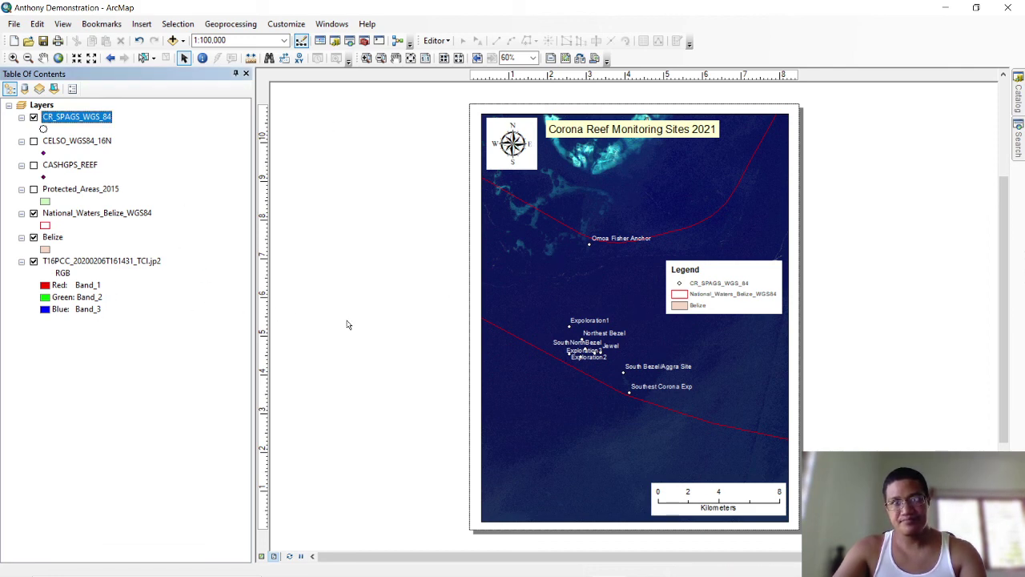
{"action": "mouse_move", "coordinate": [593, 571]}
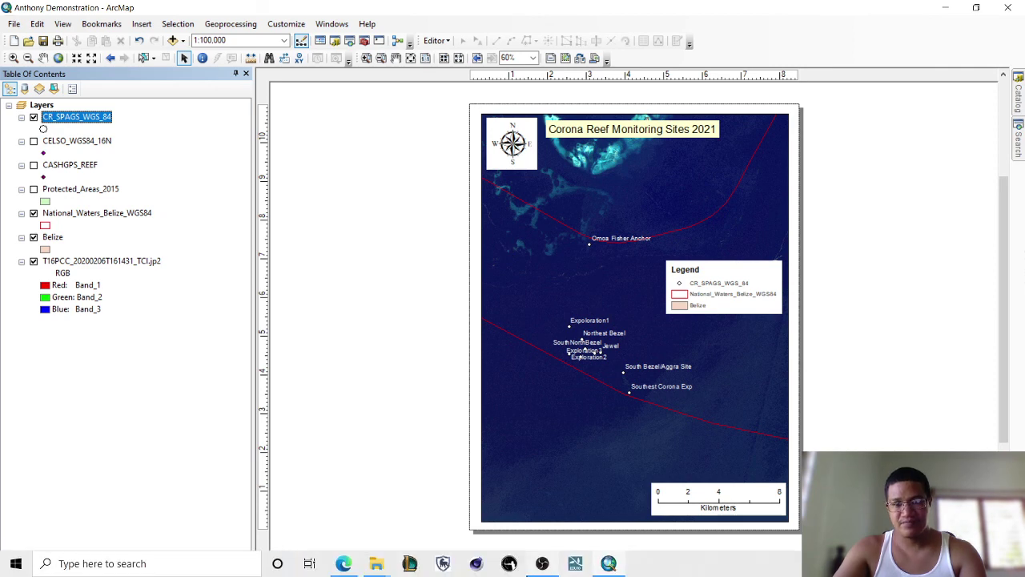
{"action": "mouse_move", "coordinate": [537, 570]}
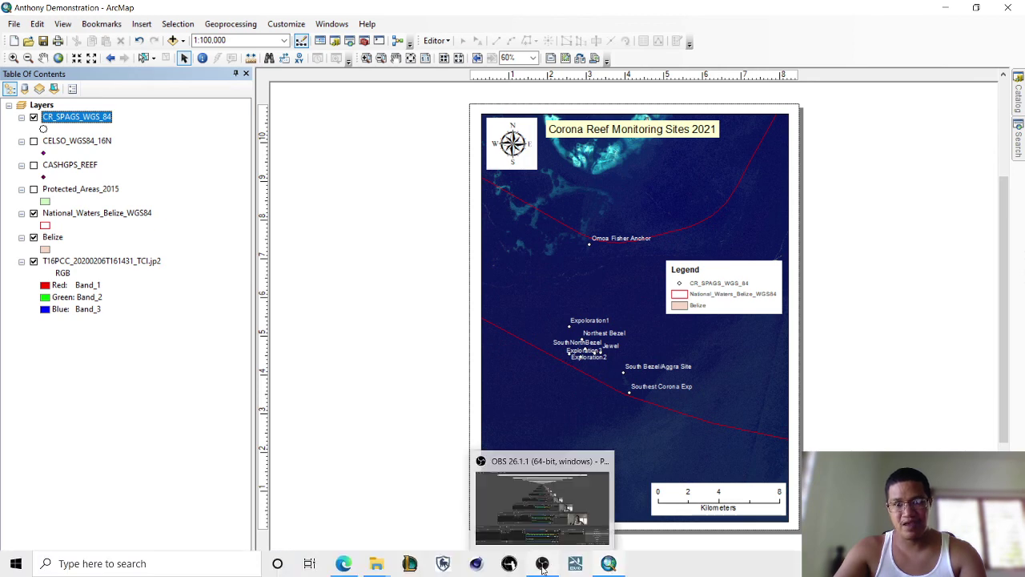
{"action": "left_click", "coordinate": [559, 494]}
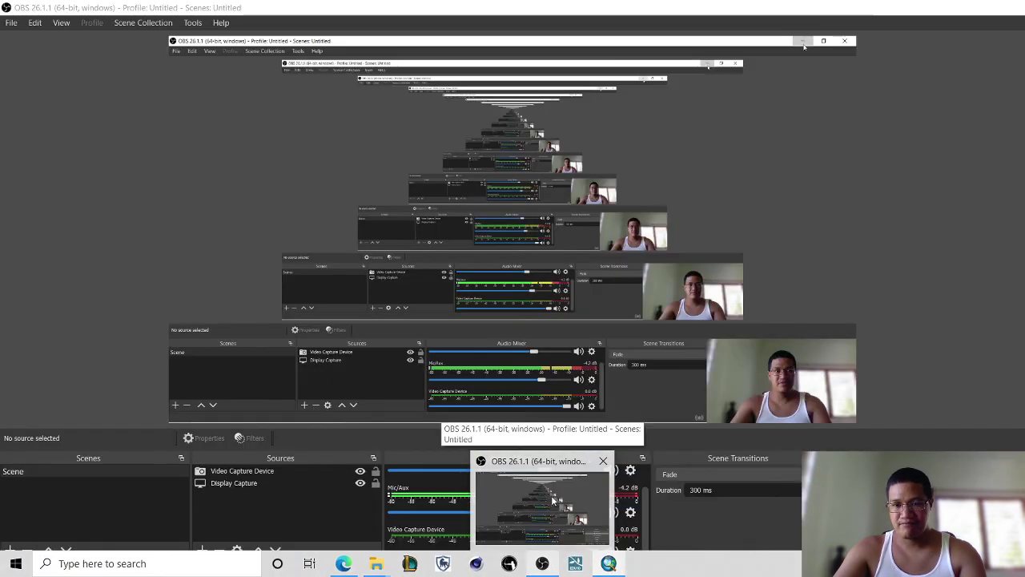